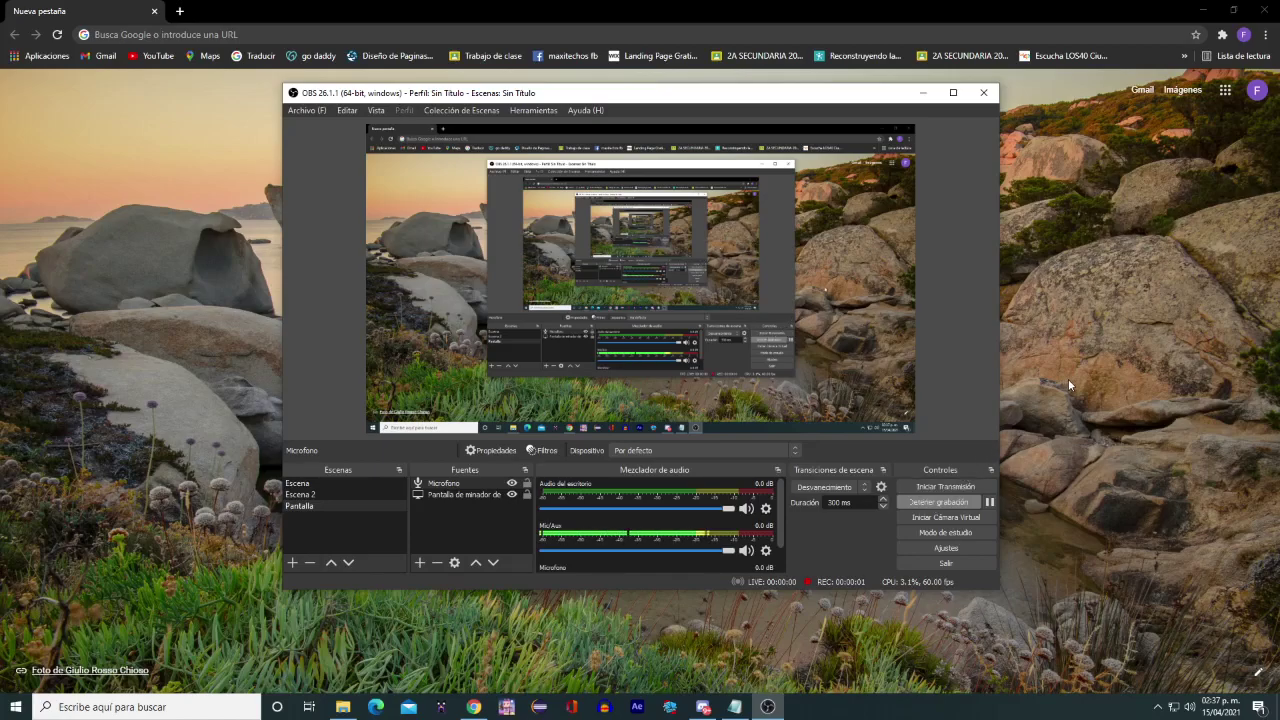
# Copy the AppVeyor AssetStudio artifacts link from the open Notepad note and load it in the Chrome browser
pyautogui.click(1068, 379)
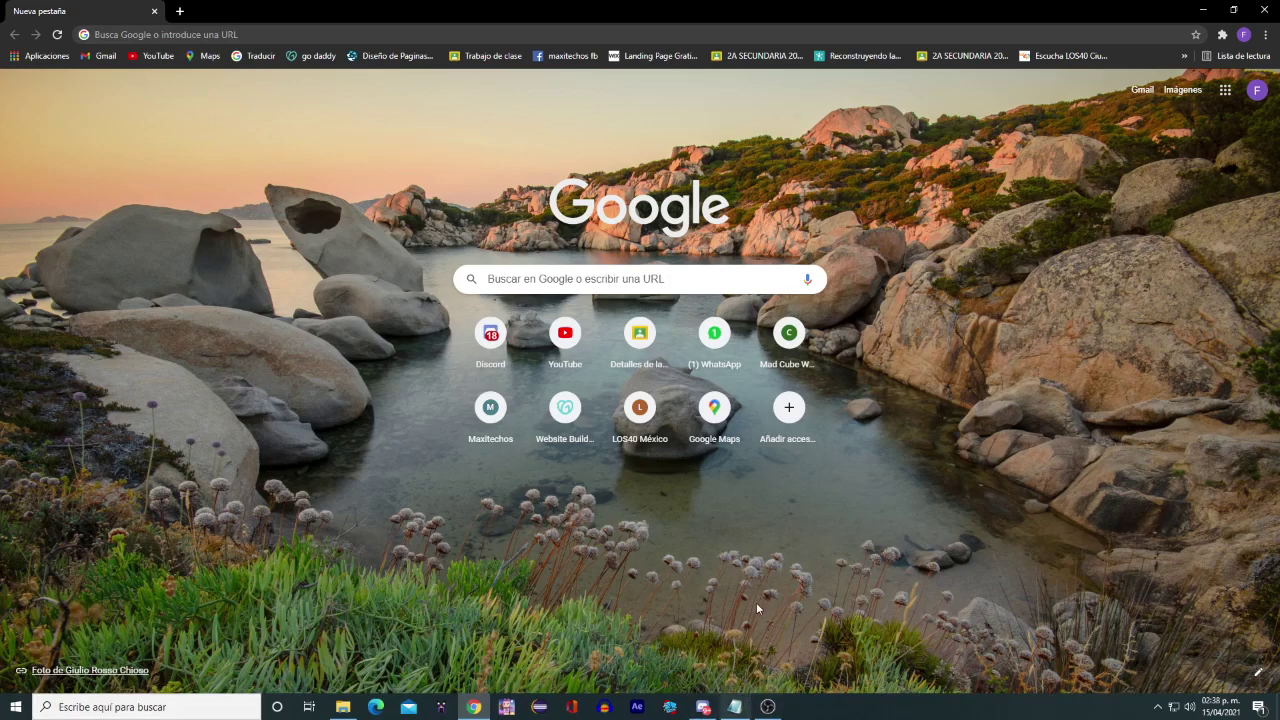
pyautogui.click(735, 706)
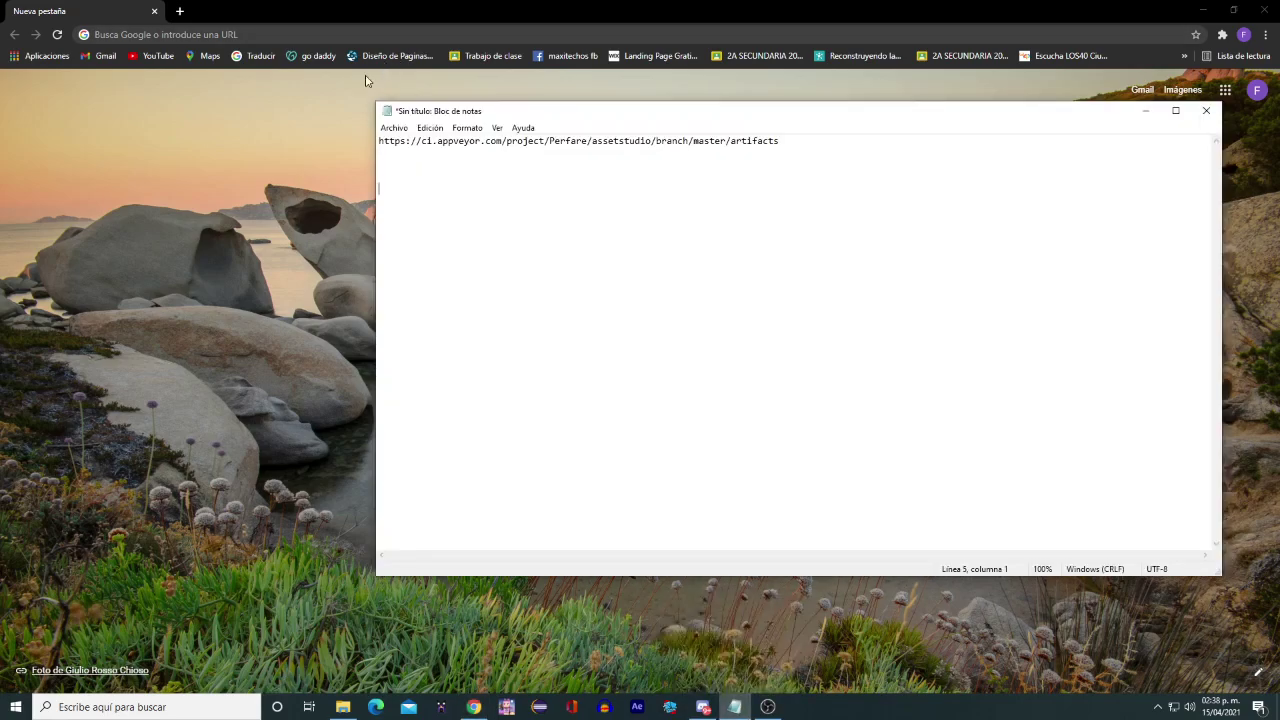
pyautogui.moveTo(378, 141); pyautogui.dragTo(896, 146)
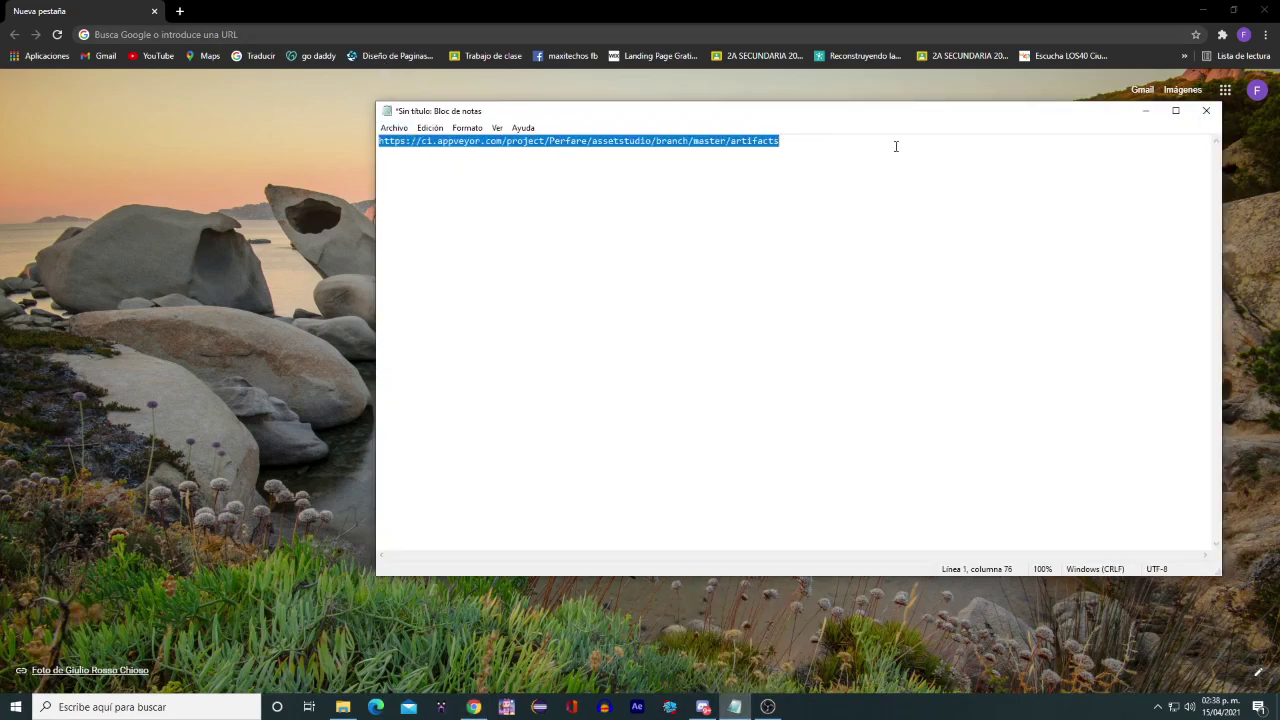
pyautogui.click(275, 36)
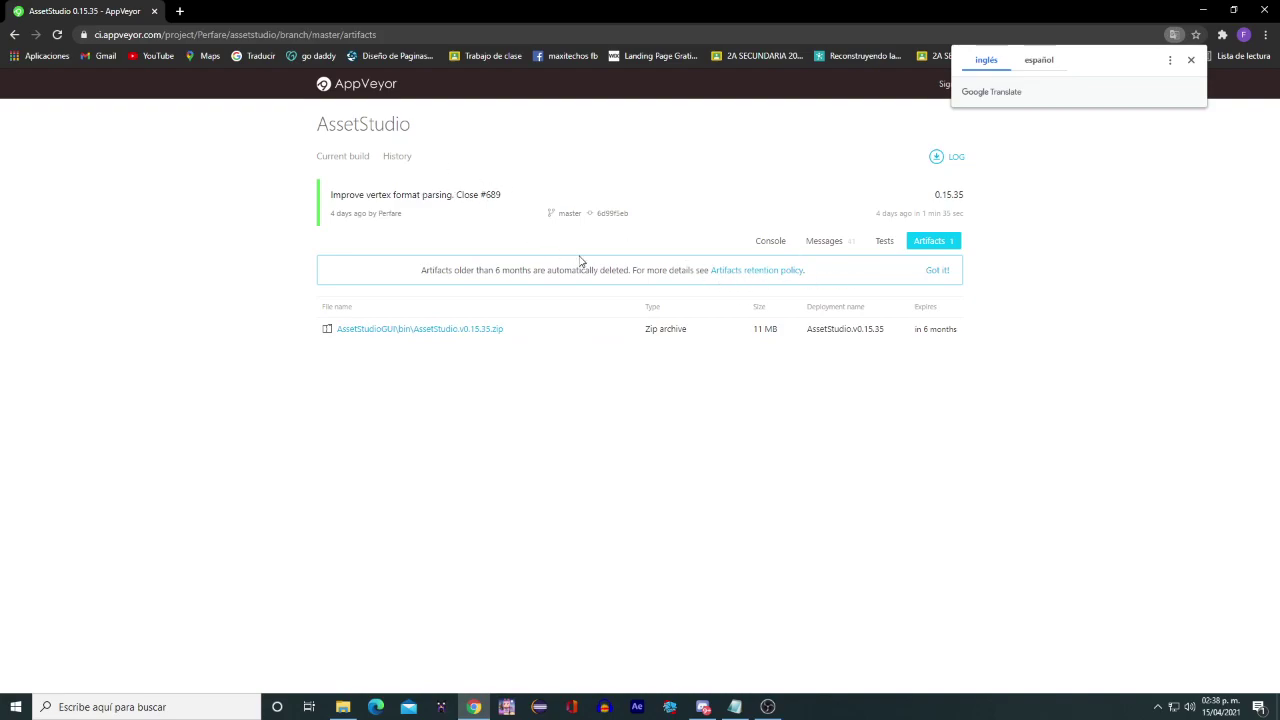
# Start downloading the AssetStudio.v0.15.35.zip artifact and cancel the save
pyautogui.click(490, 329)
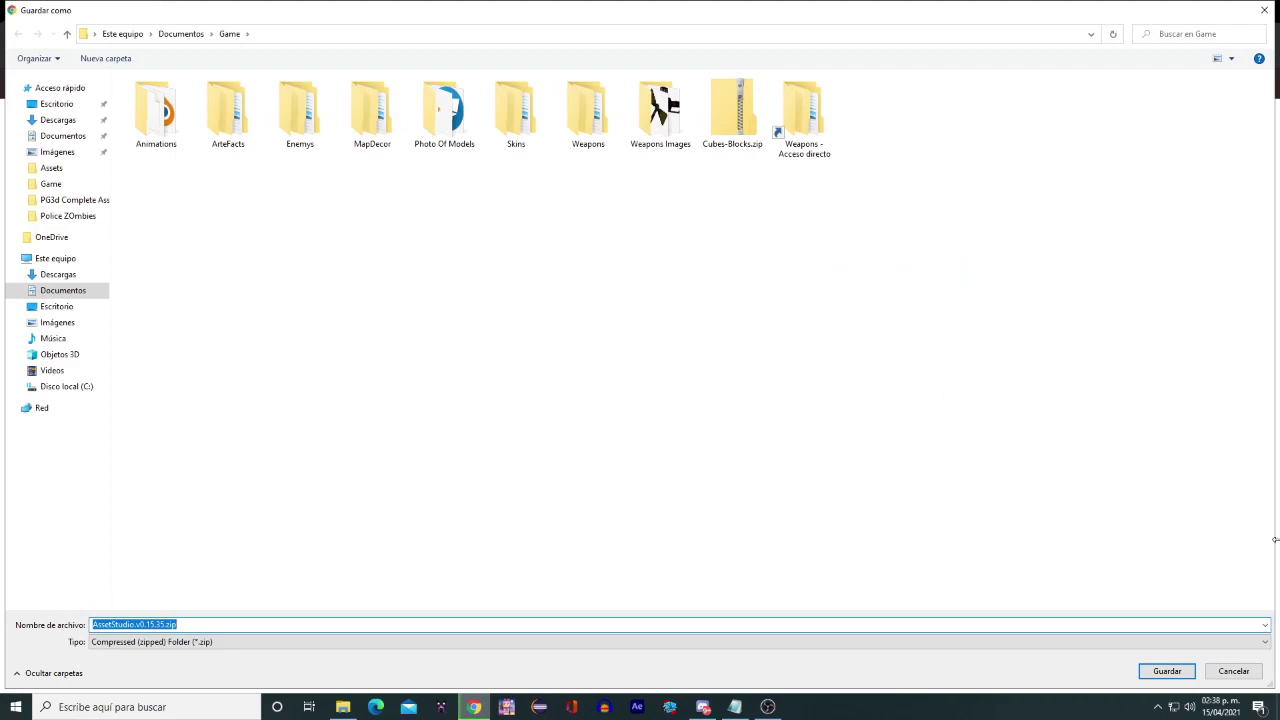
pyautogui.click(1233, 670)
# Search Windows for AssetStudio and launch AssetStudioGUI.exe
pyautogui.click(198, 707)
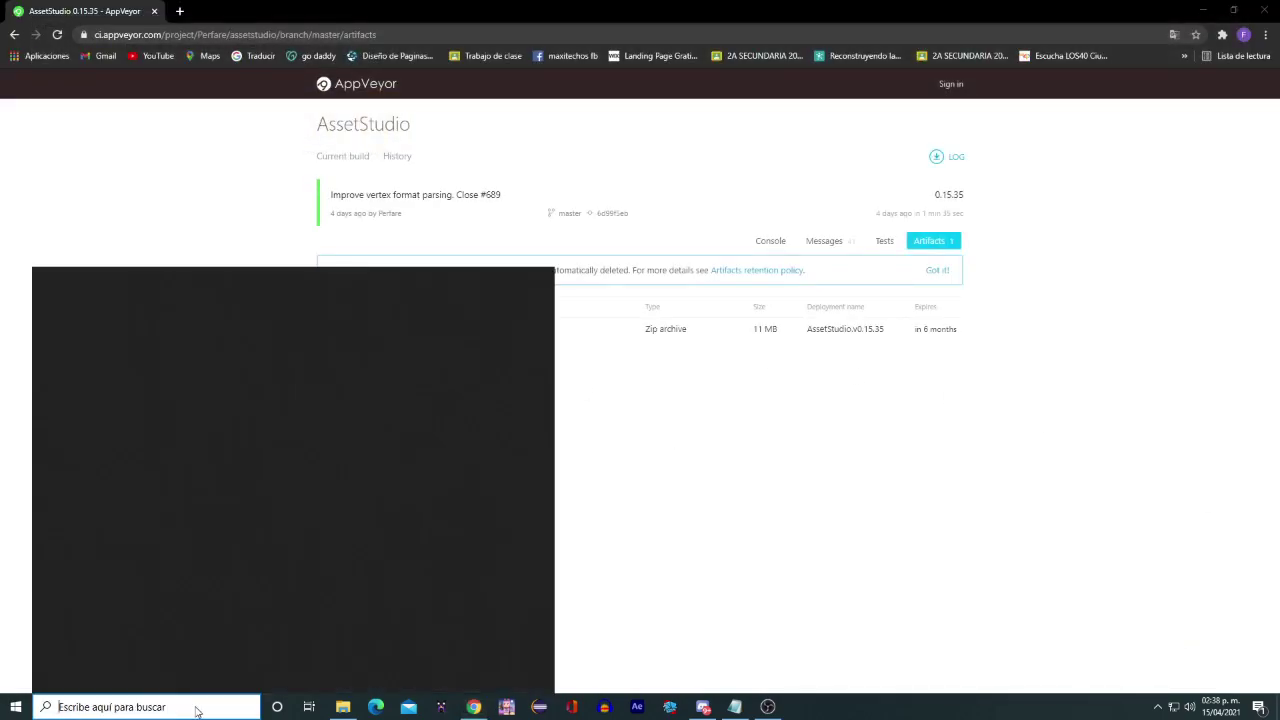
pyautogui.write('ASset')
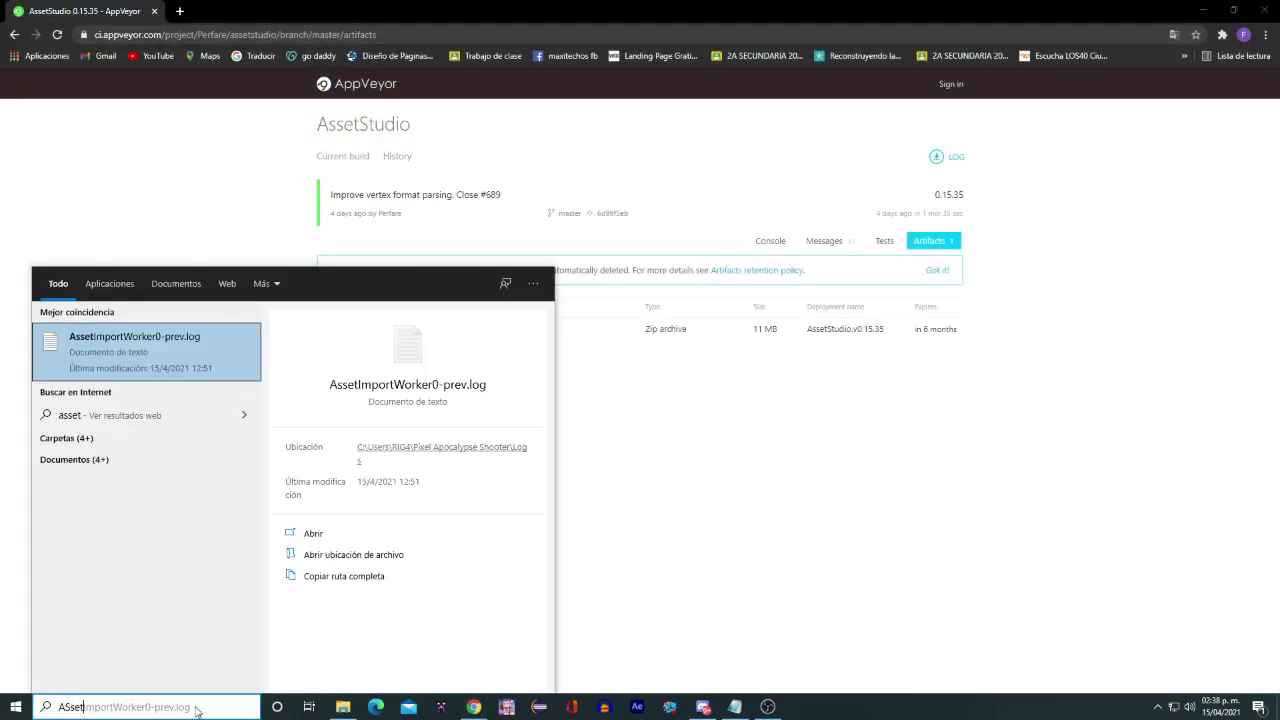
pyautogui.write('Studio')
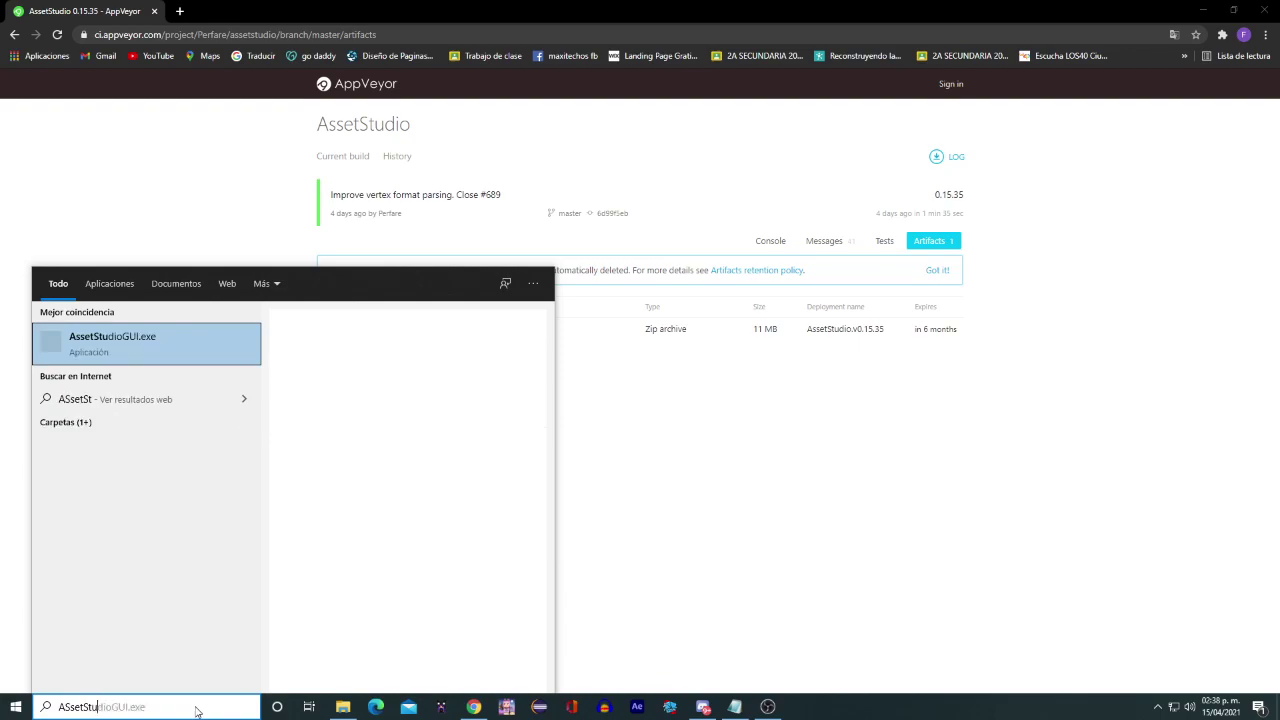
pyautogui.click(134, 349)
pyautogui.click(684, 368)
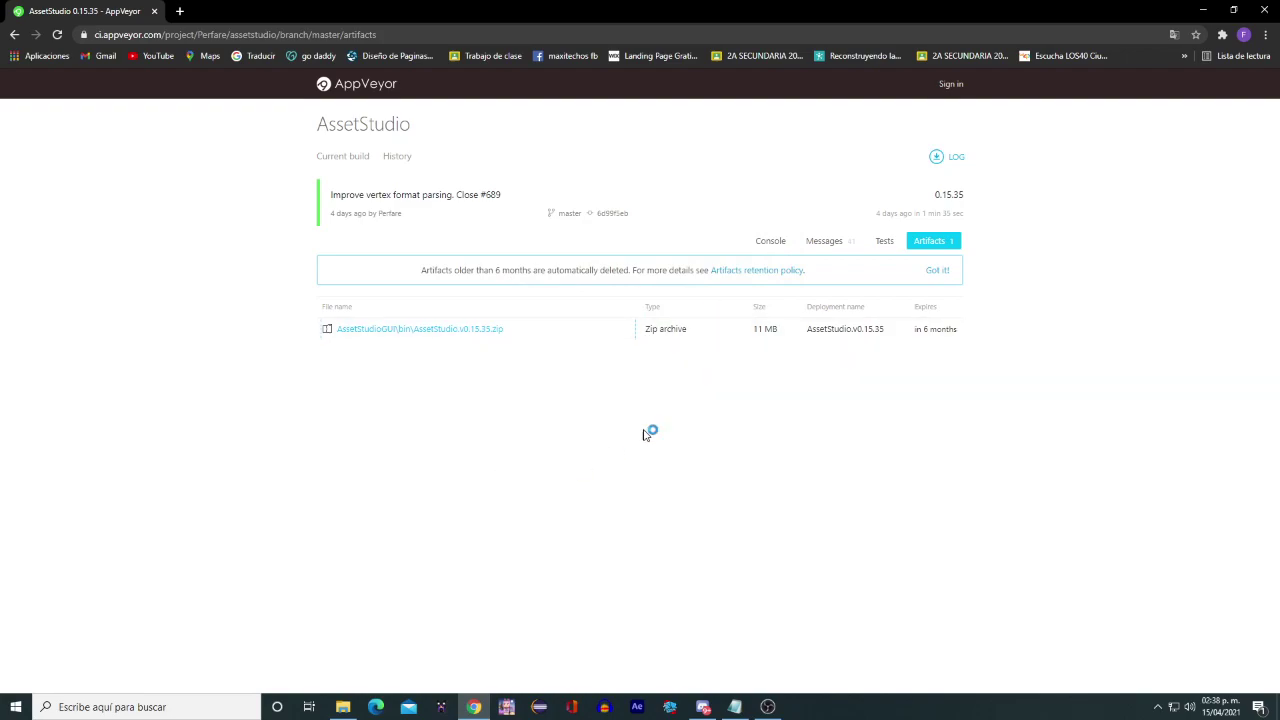
# Search the web for "Block City Wars Apk" in a new Chrome tab
pyautogui.click(180, 11)
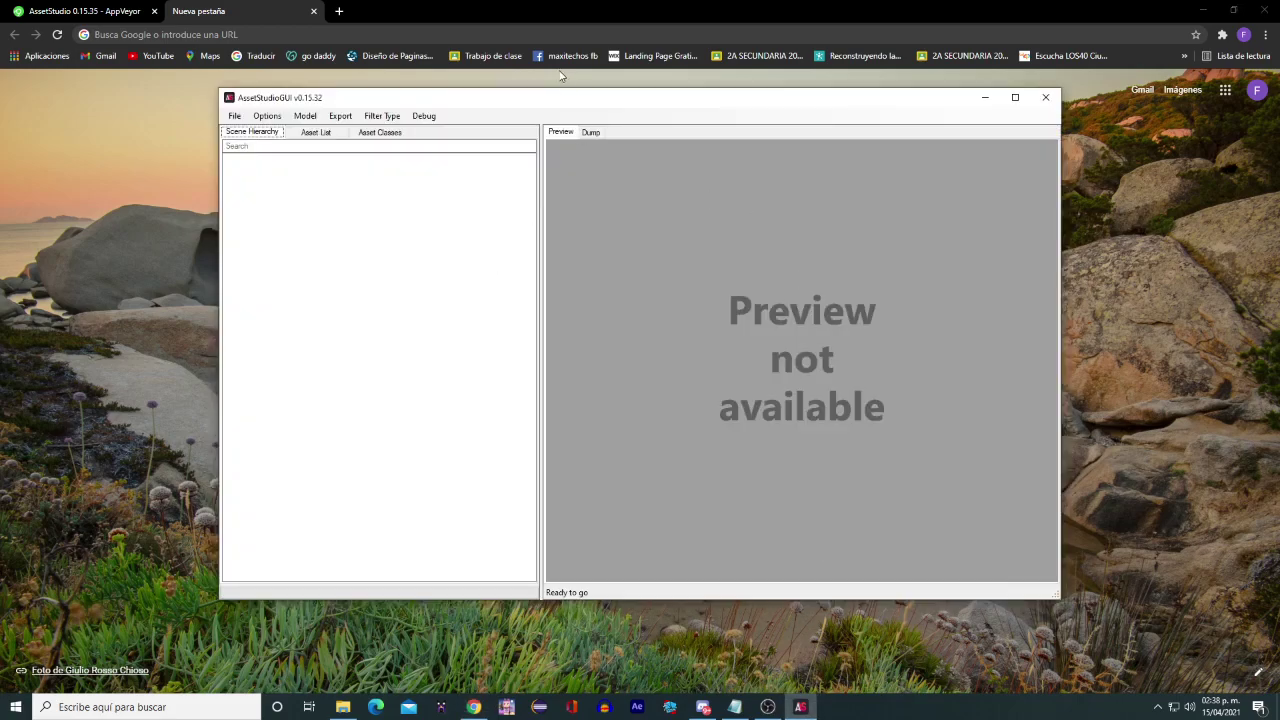
pyautogui.click(305, 31)
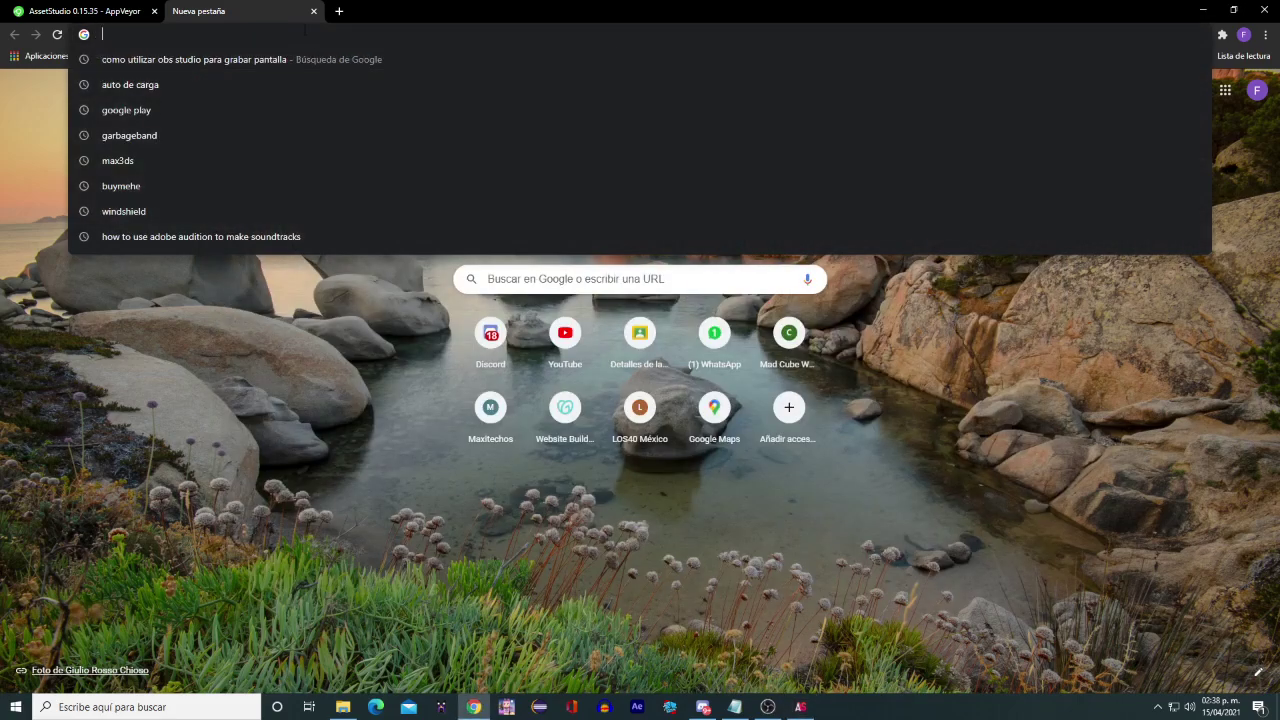
pyautogui.write('Block')
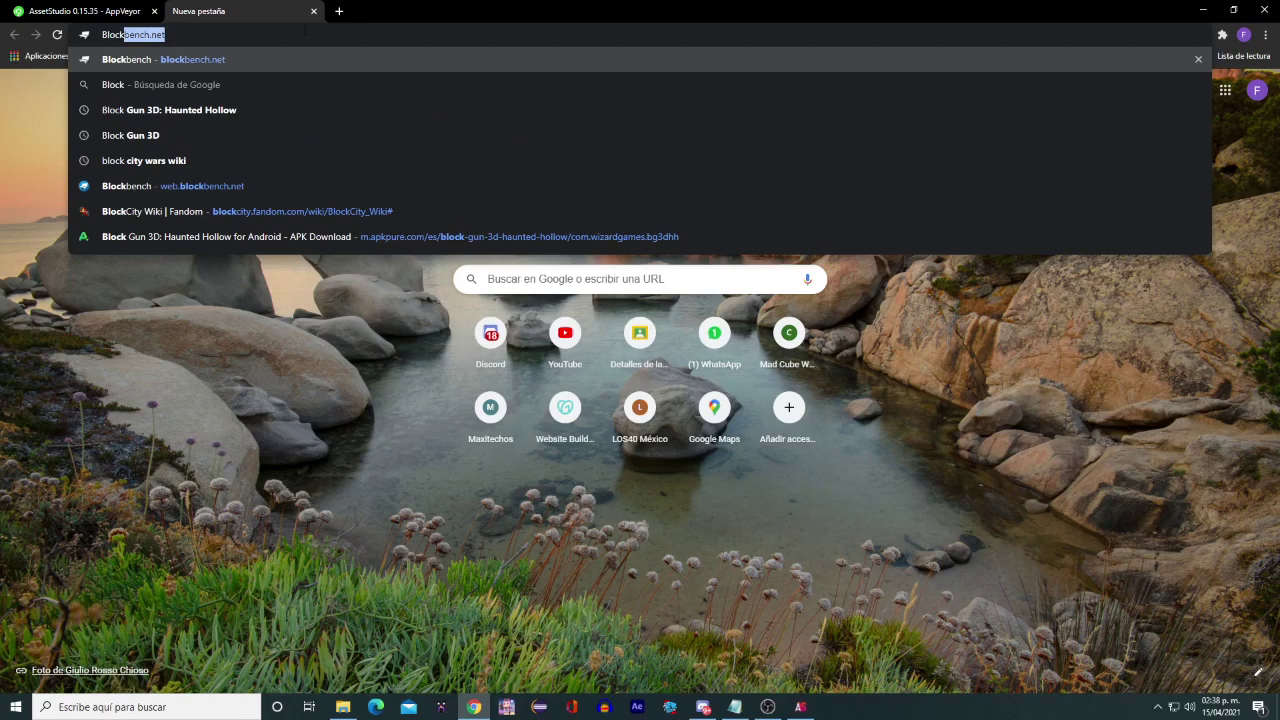
pyautogui.write(' City')
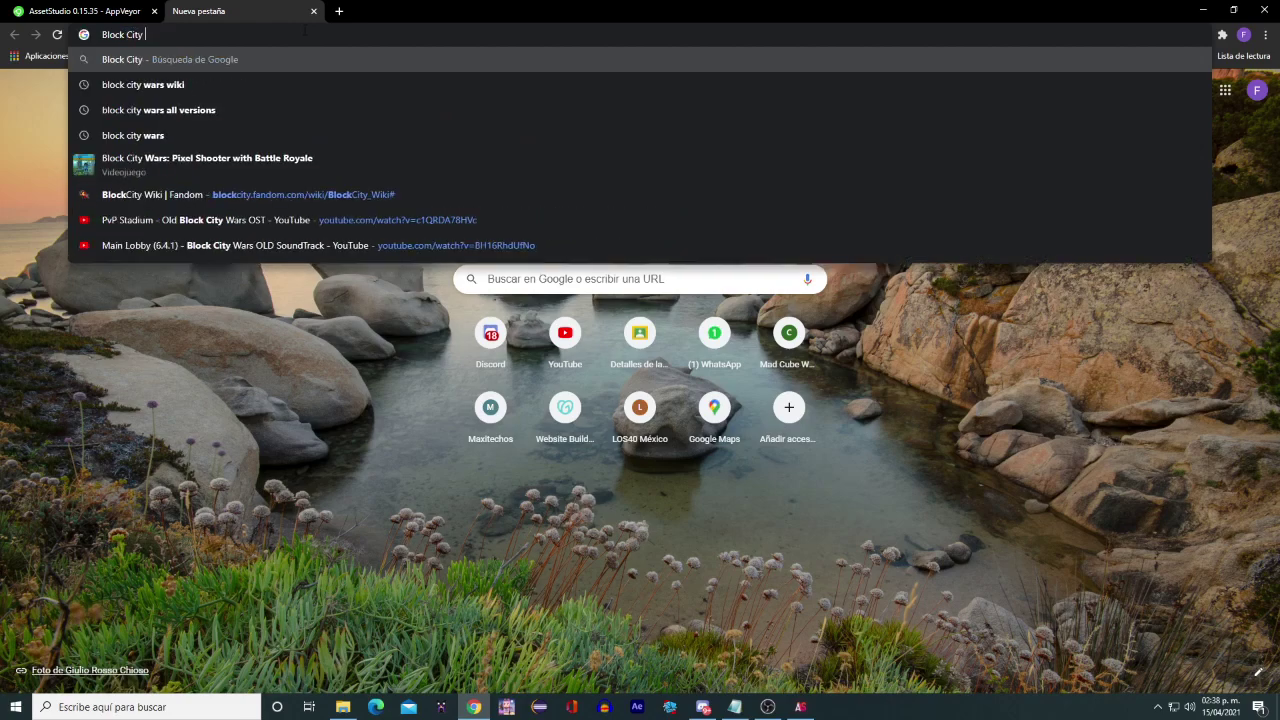
pyautogui.write(' Wars')
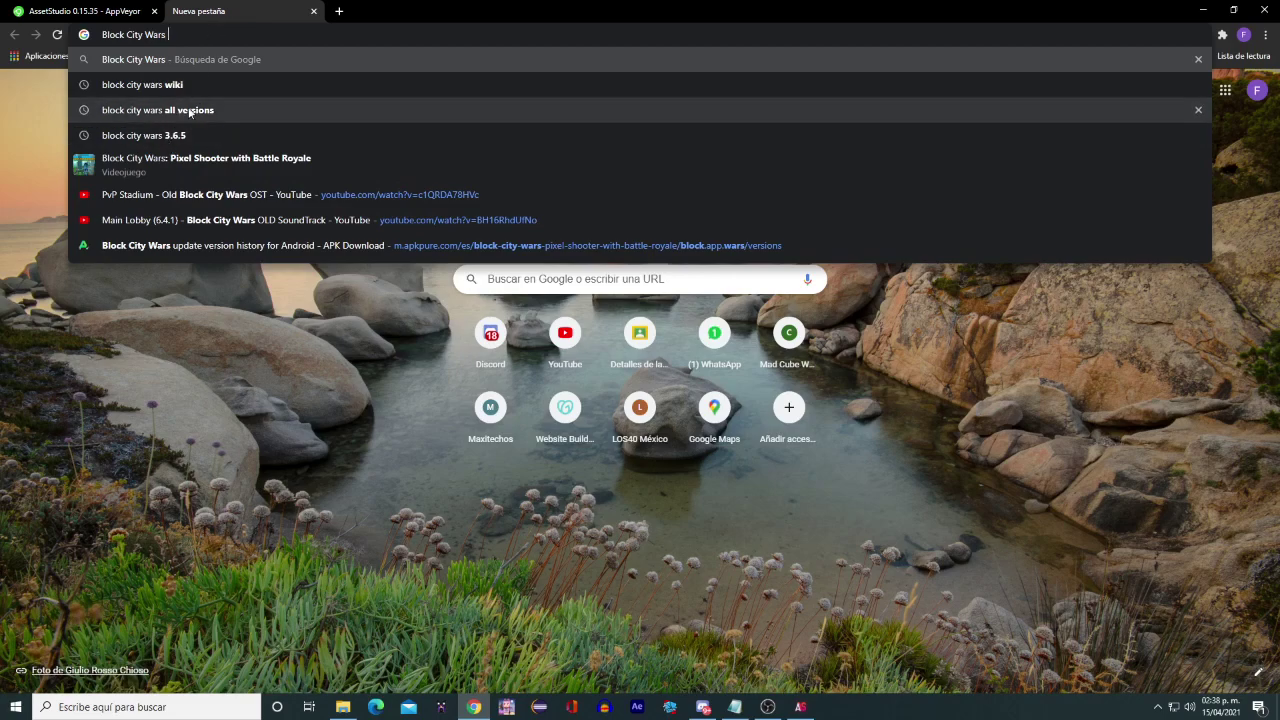
pyautogui.write(' Apk')
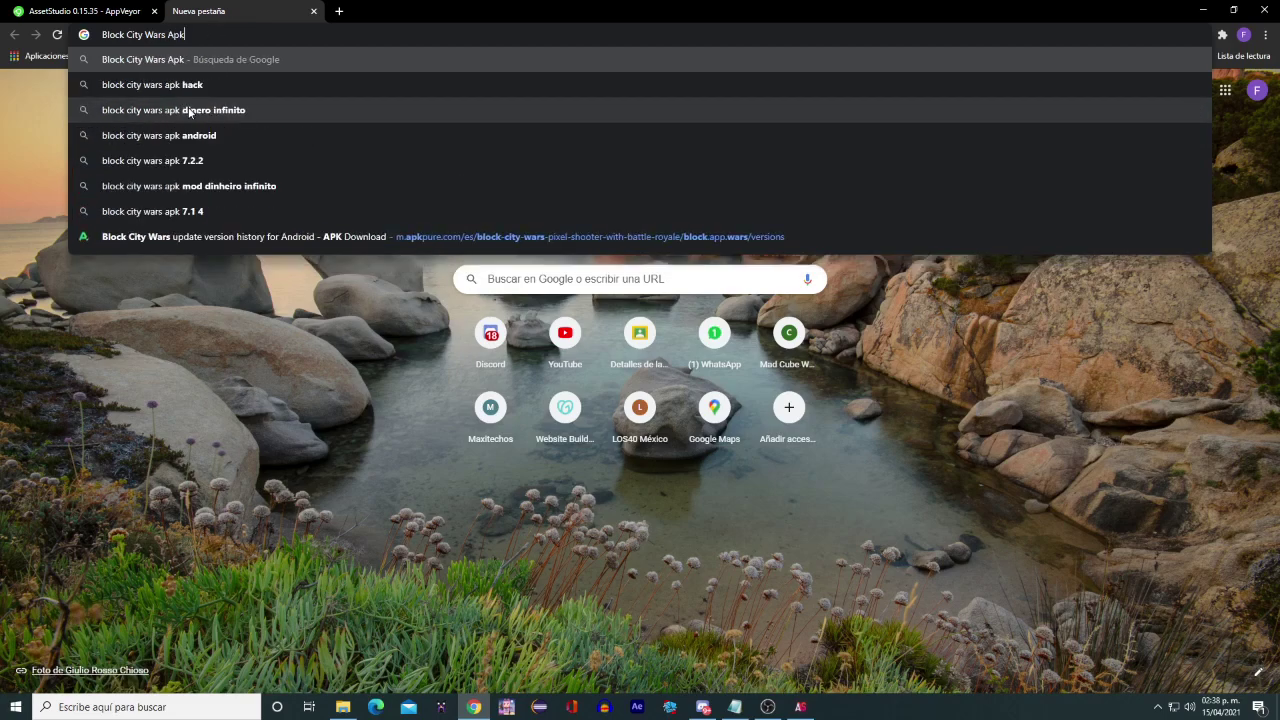
pyautogui.press('Return')
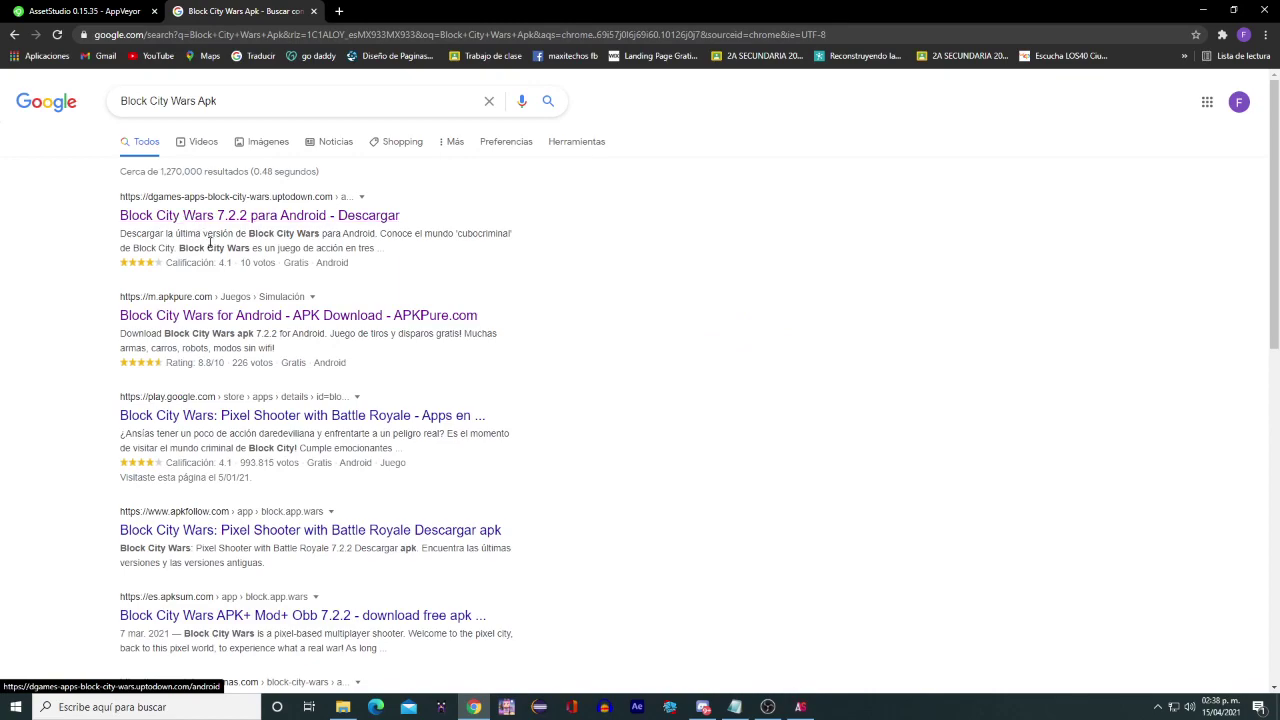
# Open the APKPure result for Block City Wars and download its 7.2.2 XAPK to the Escritorio folder under the suggested name
pyautogui.click(260, 317)
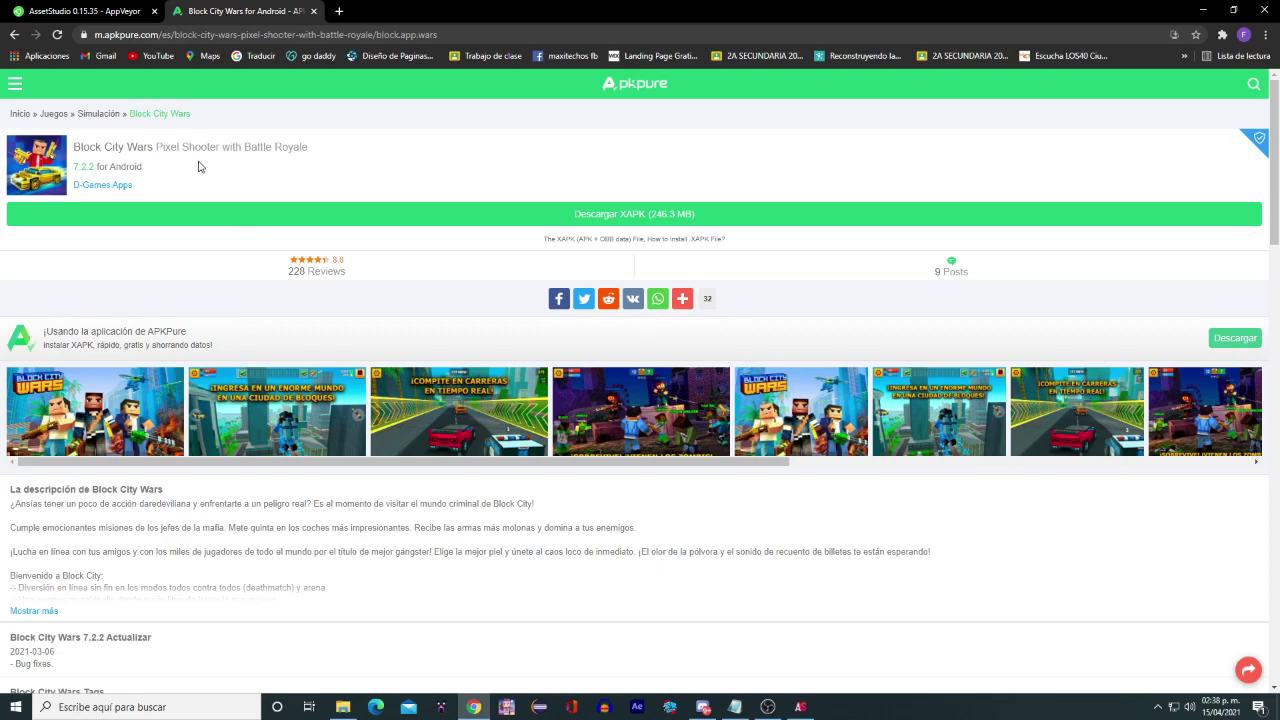
pyautogui.click(107, 221)
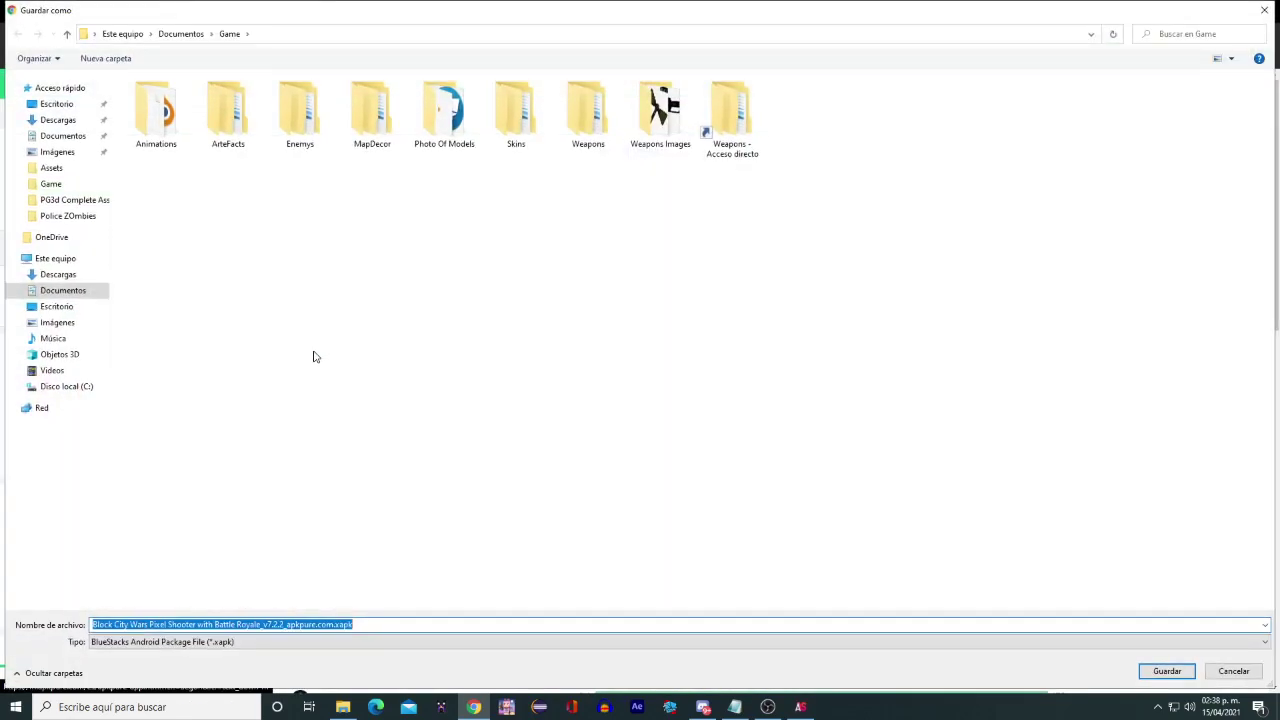
pyautogui.click(57, 306)
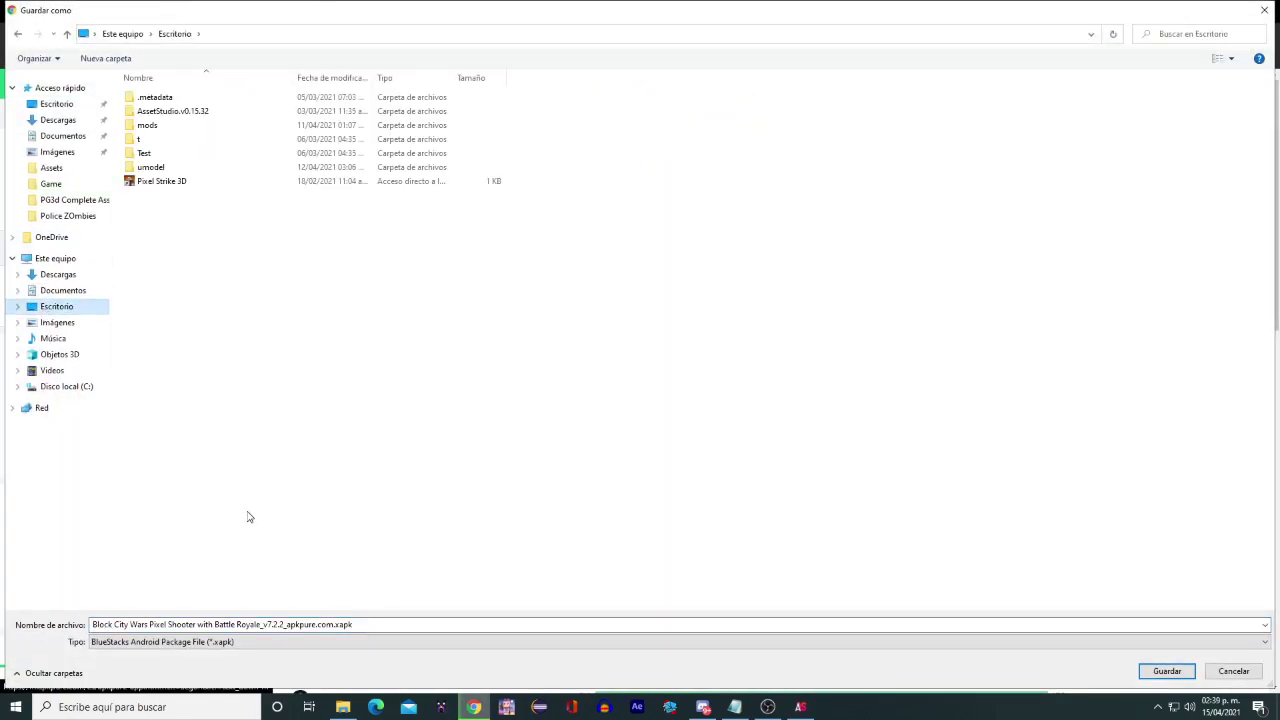
pyautogui.click(361, 621)
pyautogui.moveTo(236, 624); pyautogui.dragTo(361, 621)
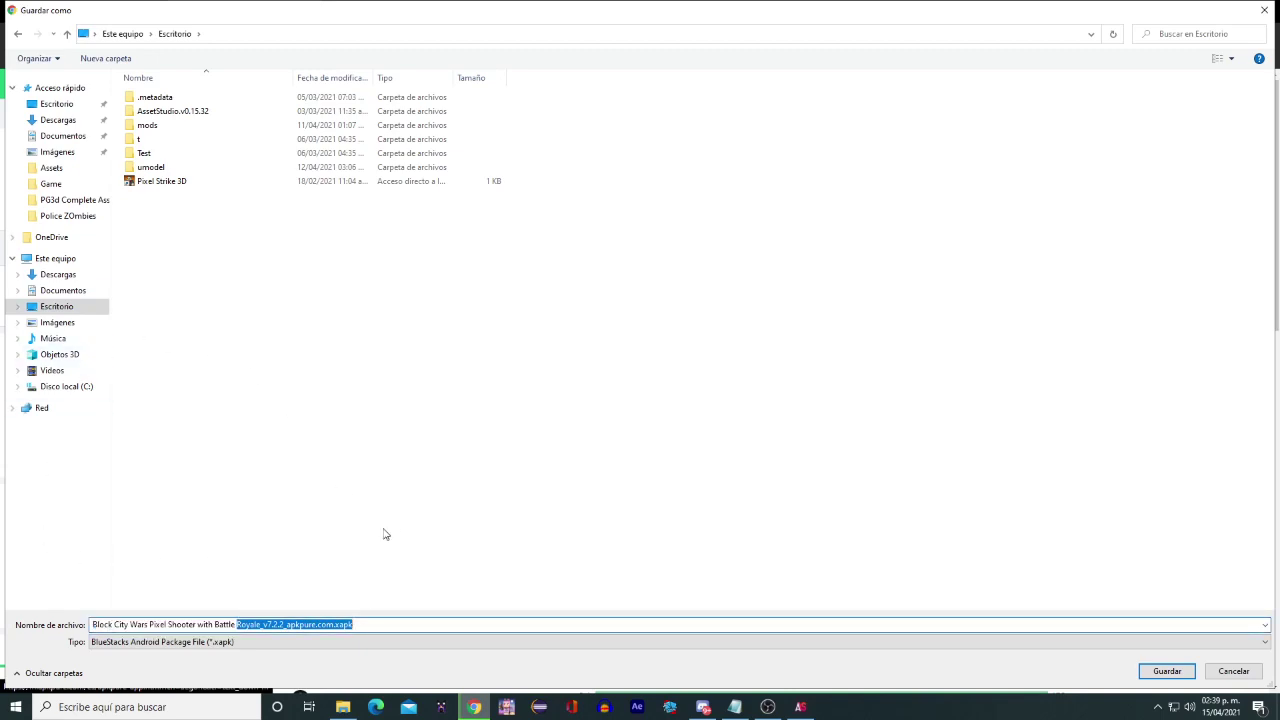
pyautogui.click(370, 623)
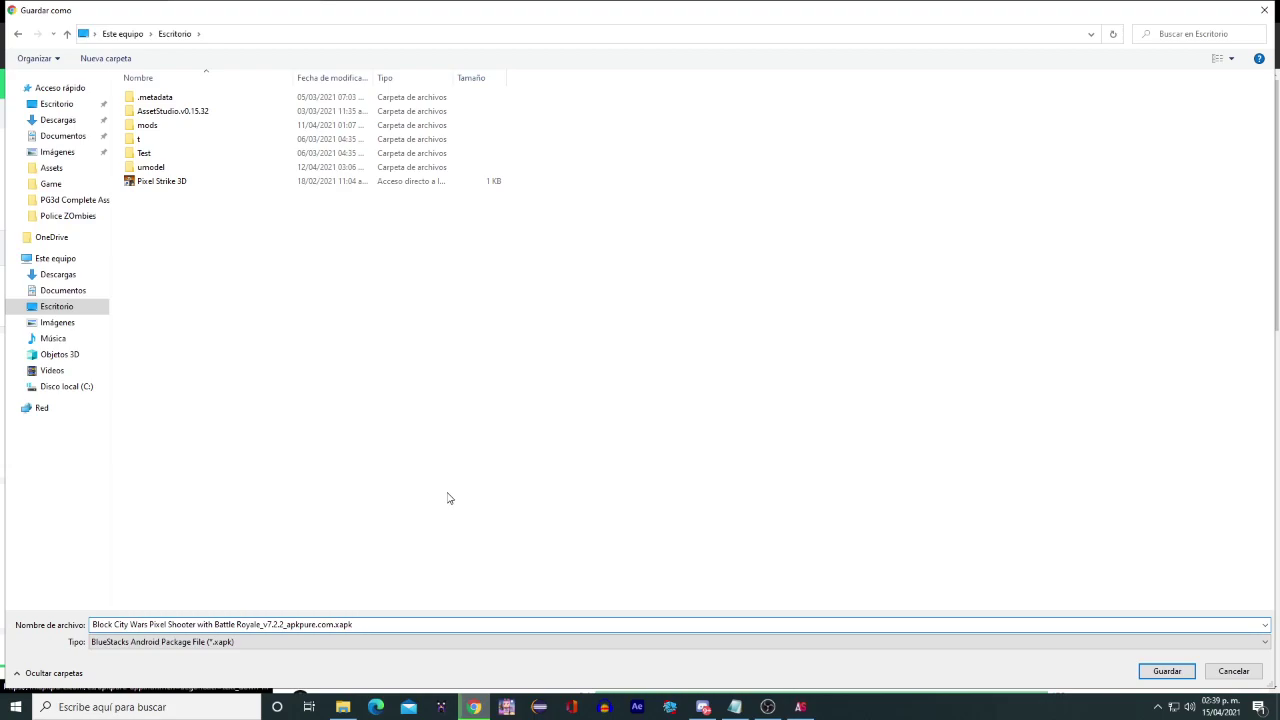
pyautogui.press('Return')
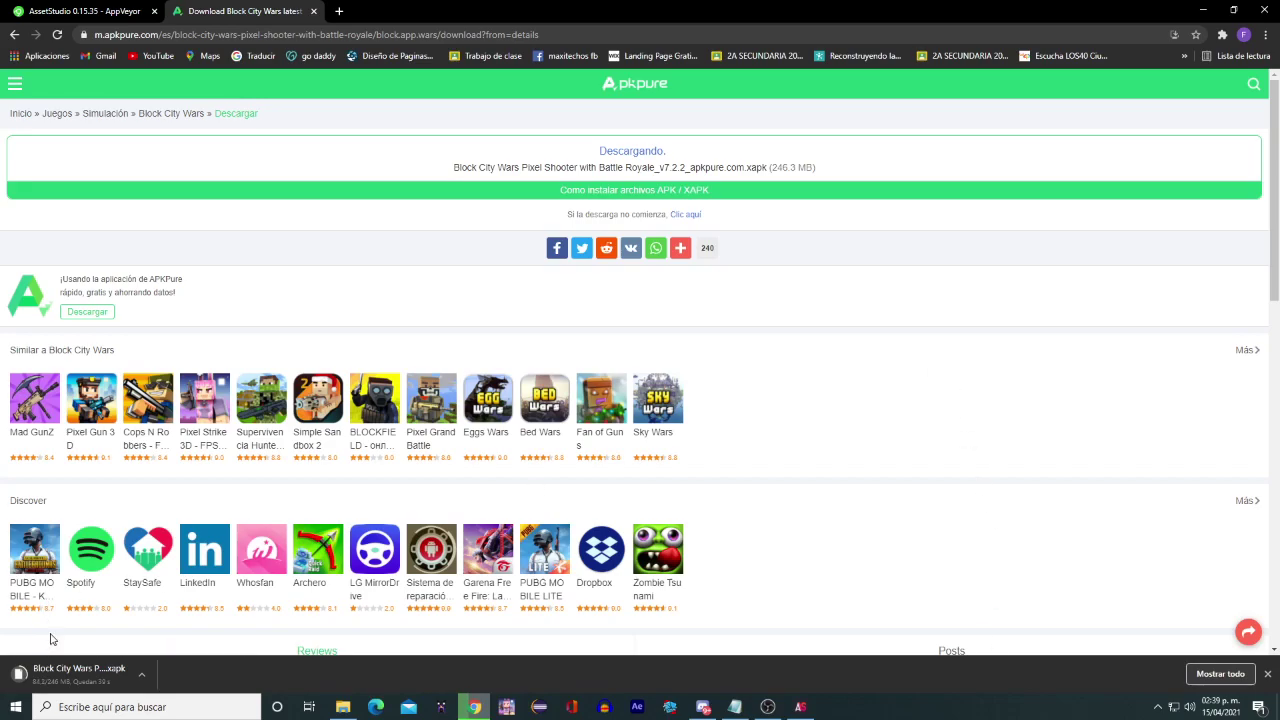
# Show the Block City Wars download in its containing folder
pyautogui.click(141, 674)
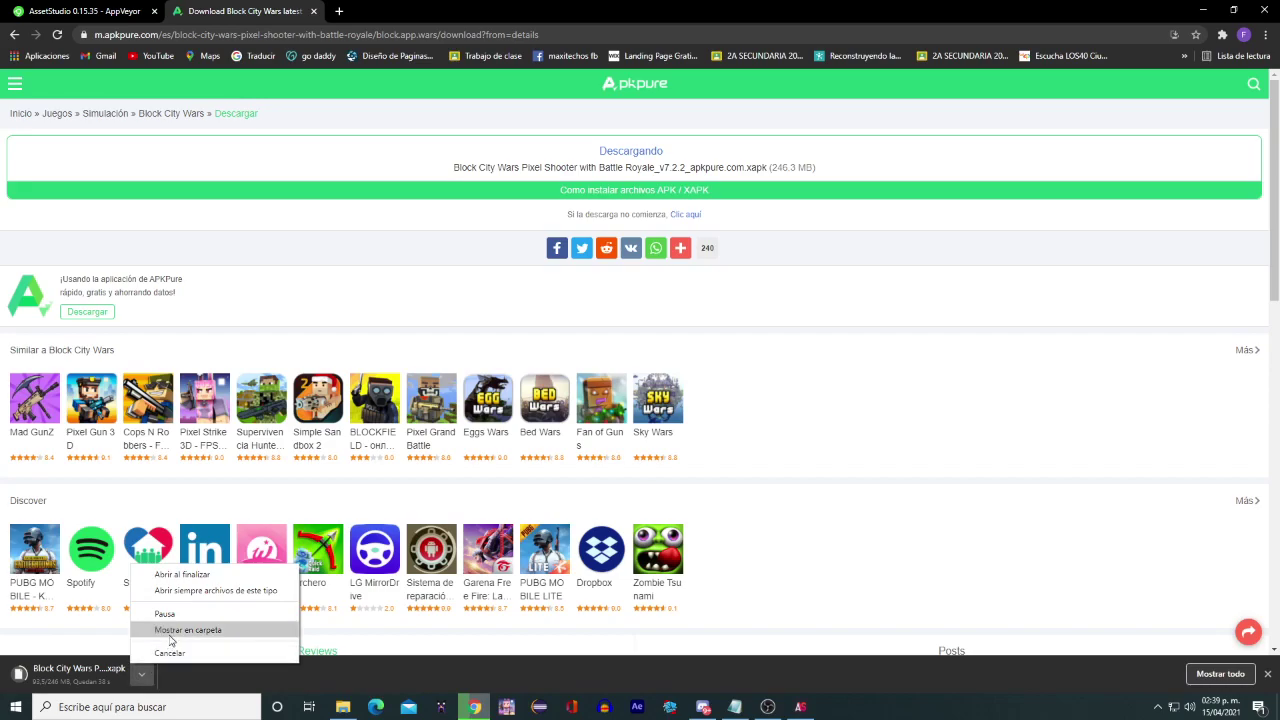
pyautogui.click(175, 686)
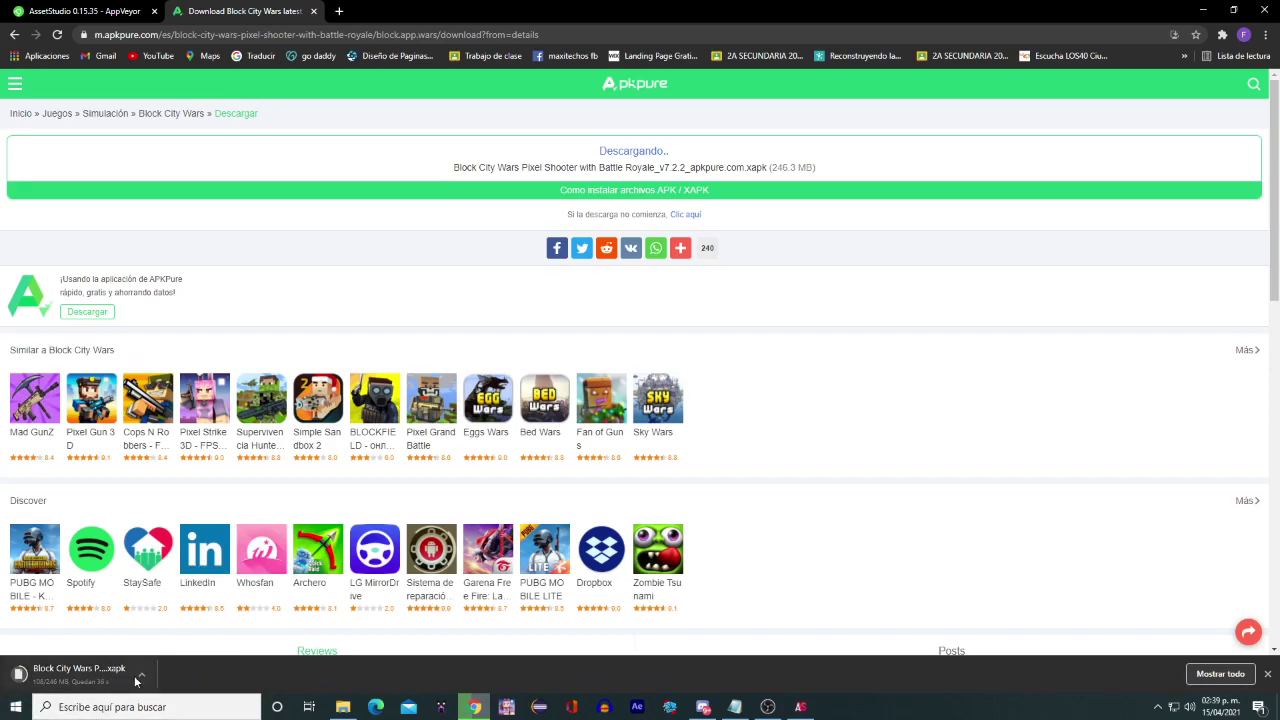
pyautogui.click(138, 678)
pyautogui.click(160, 632)
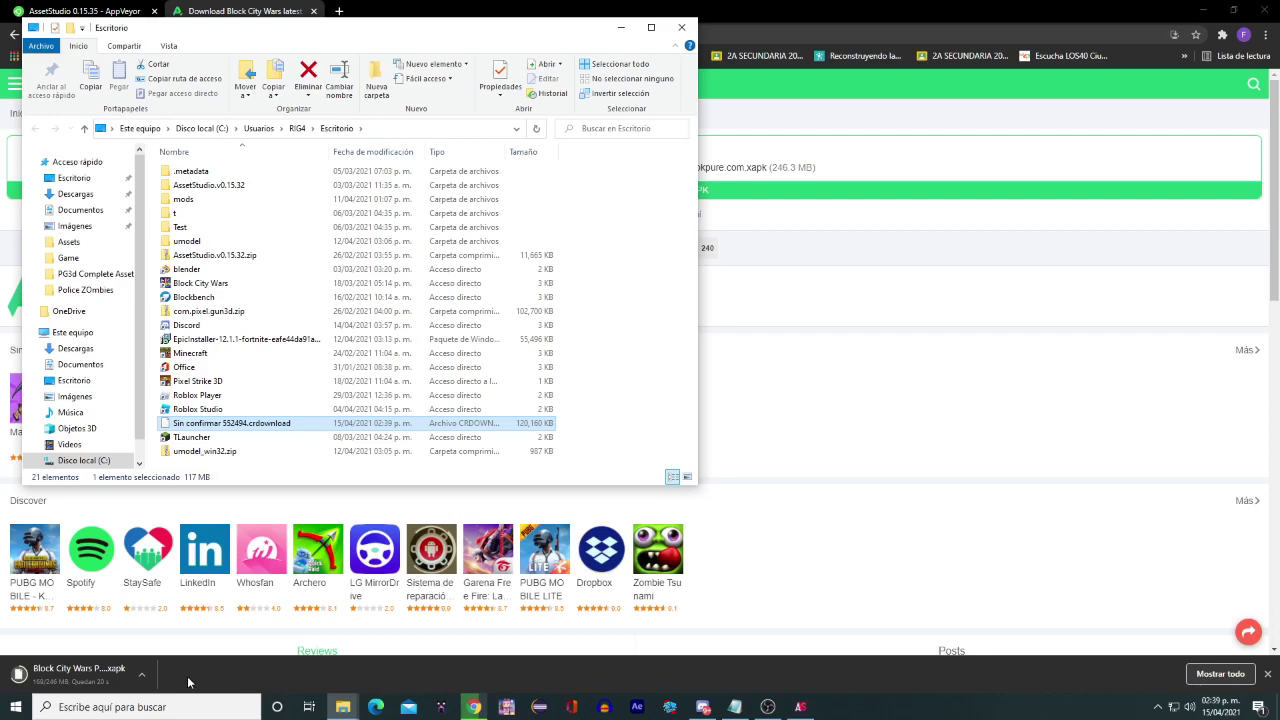
pyautogui.click(203, 466)
pyautogui.click(801, 707)
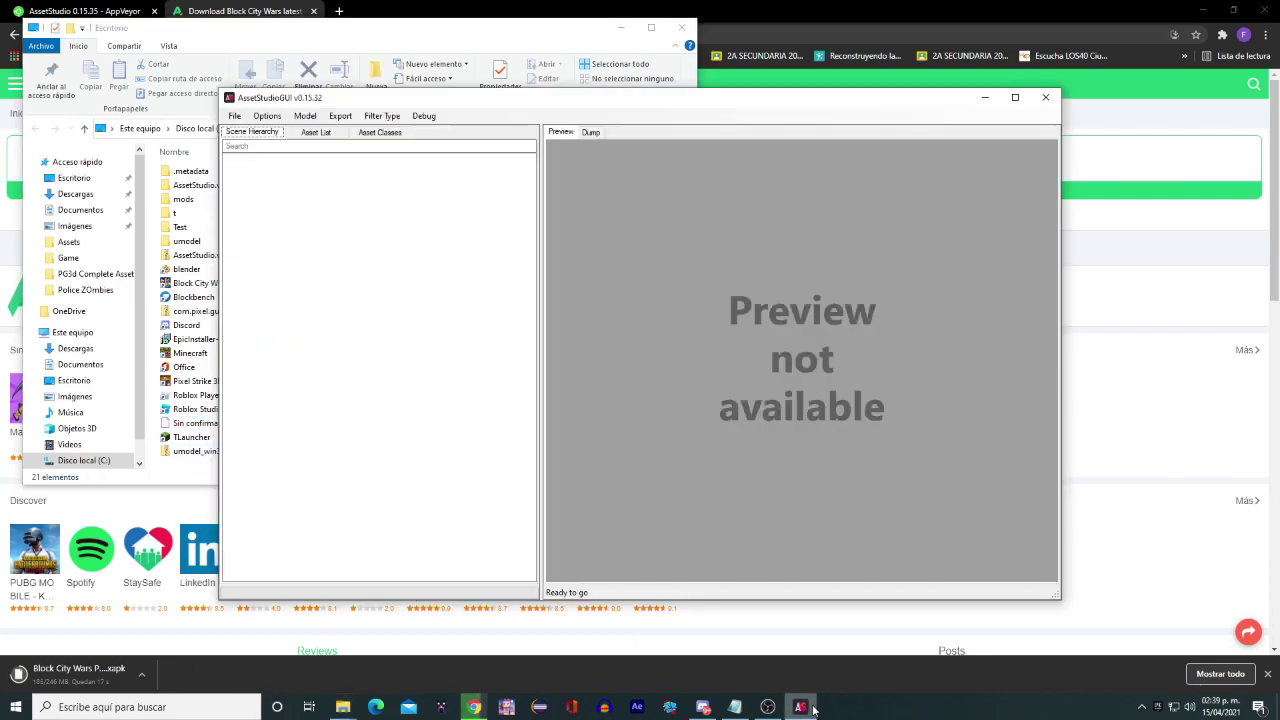
pyautogui.click(768, 707)
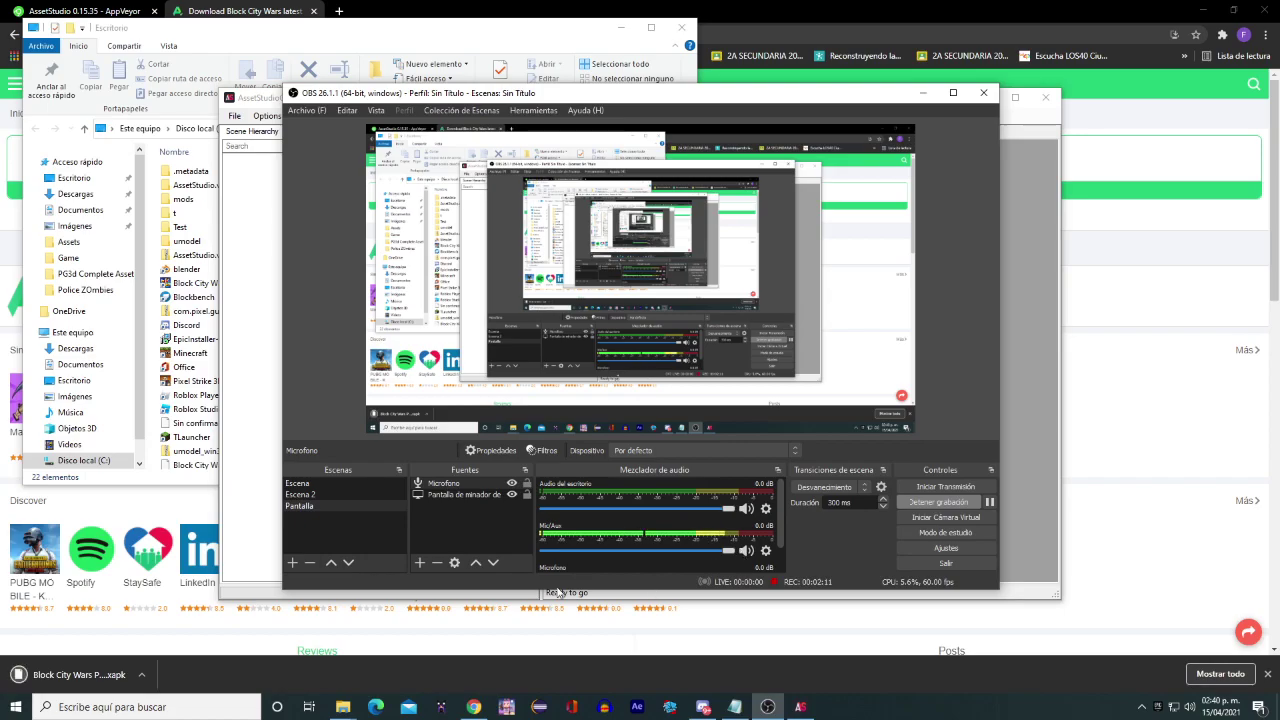
pyautogui.click(232, 602)
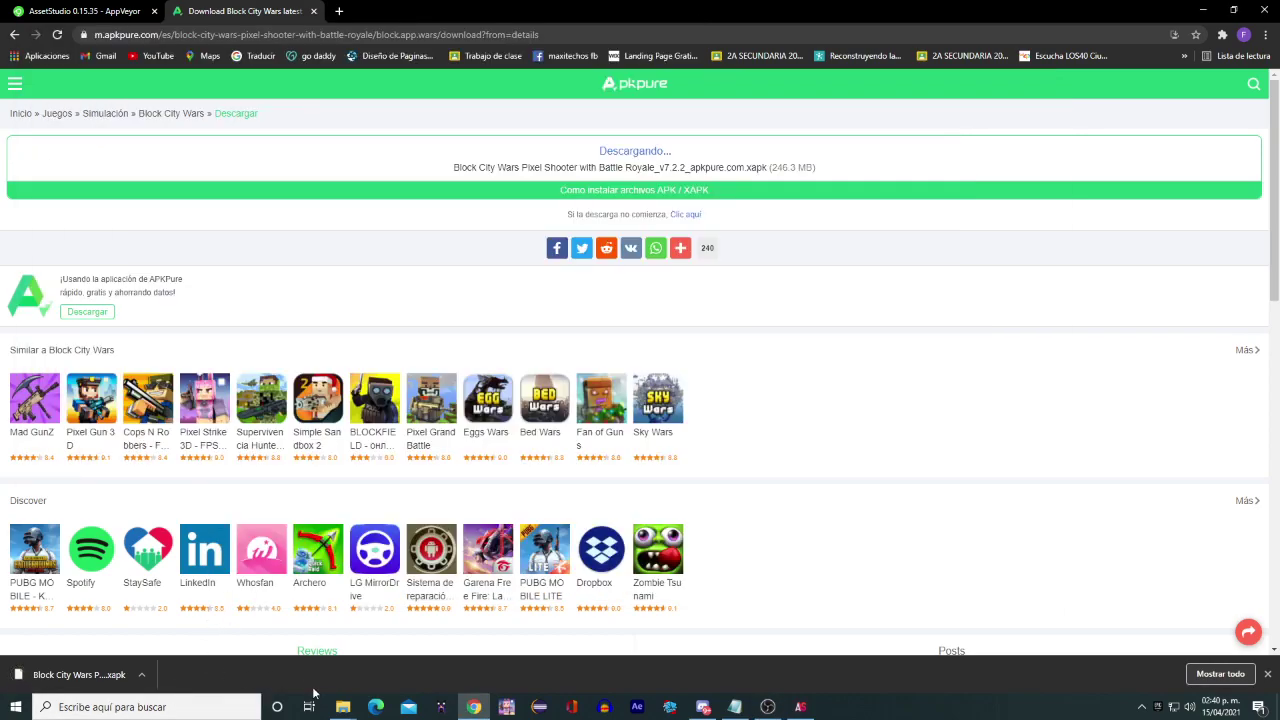
# Return to the Escritorio folder window, select the Block City Wars XAPK file and display the files as large icons
pyautogui.moveTo(343, 707)
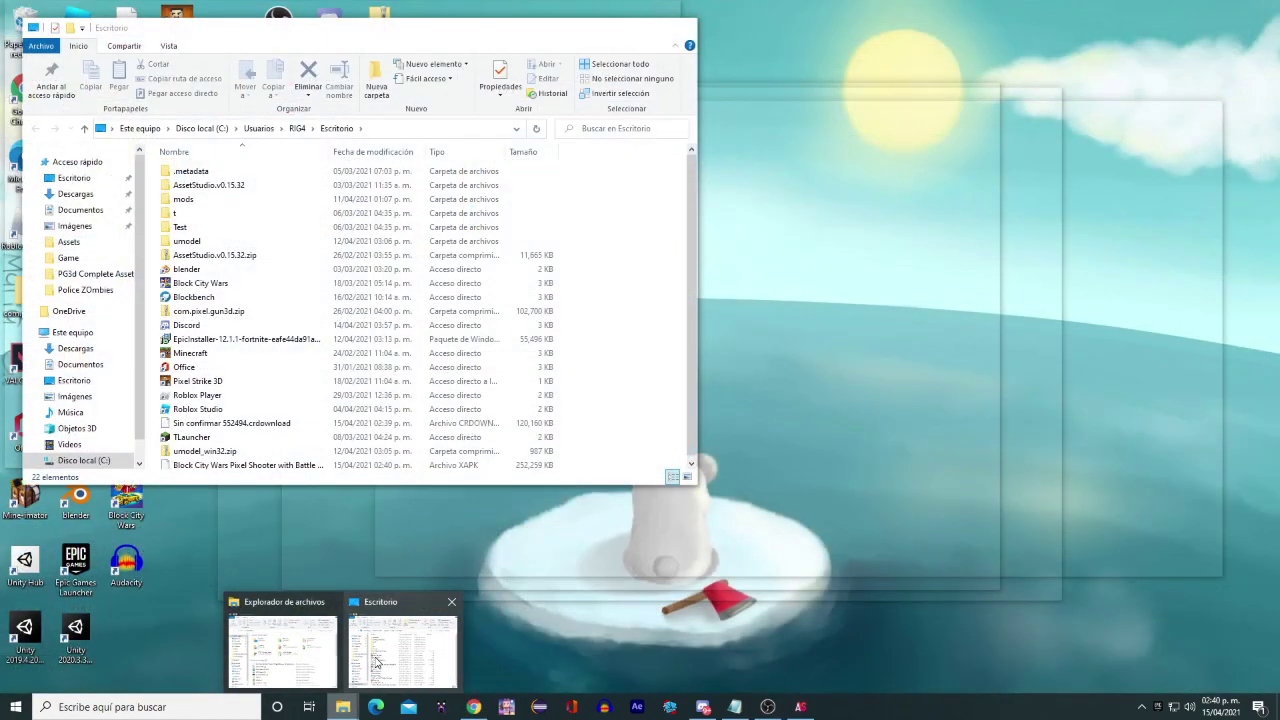
pyautogui.click(376, 660)
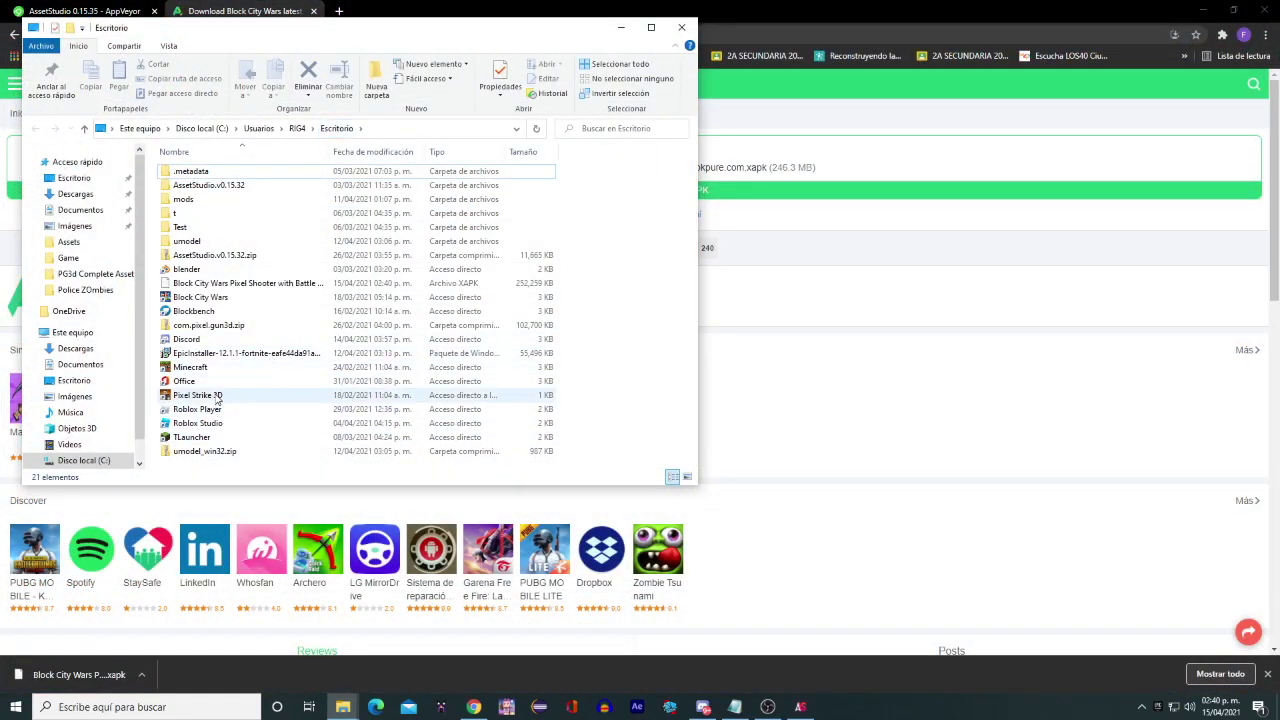
pyautogui.click(230, 284)
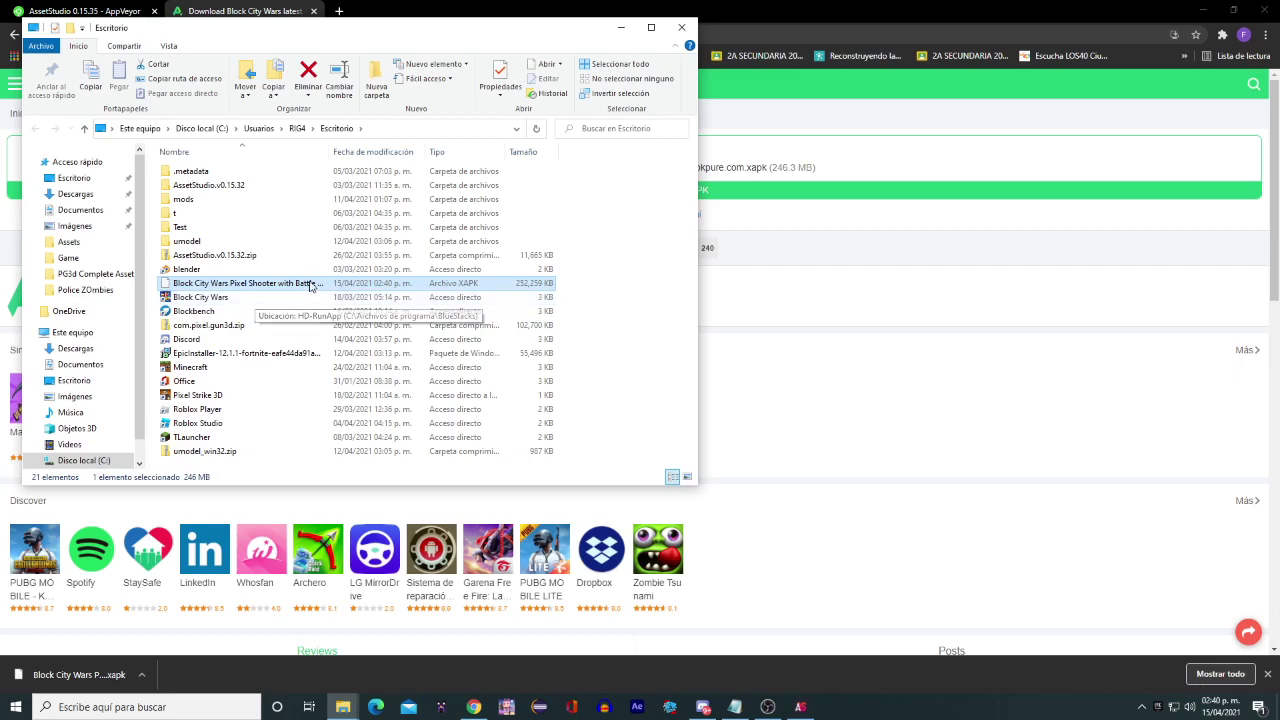
pyautogui.click(166, 46)
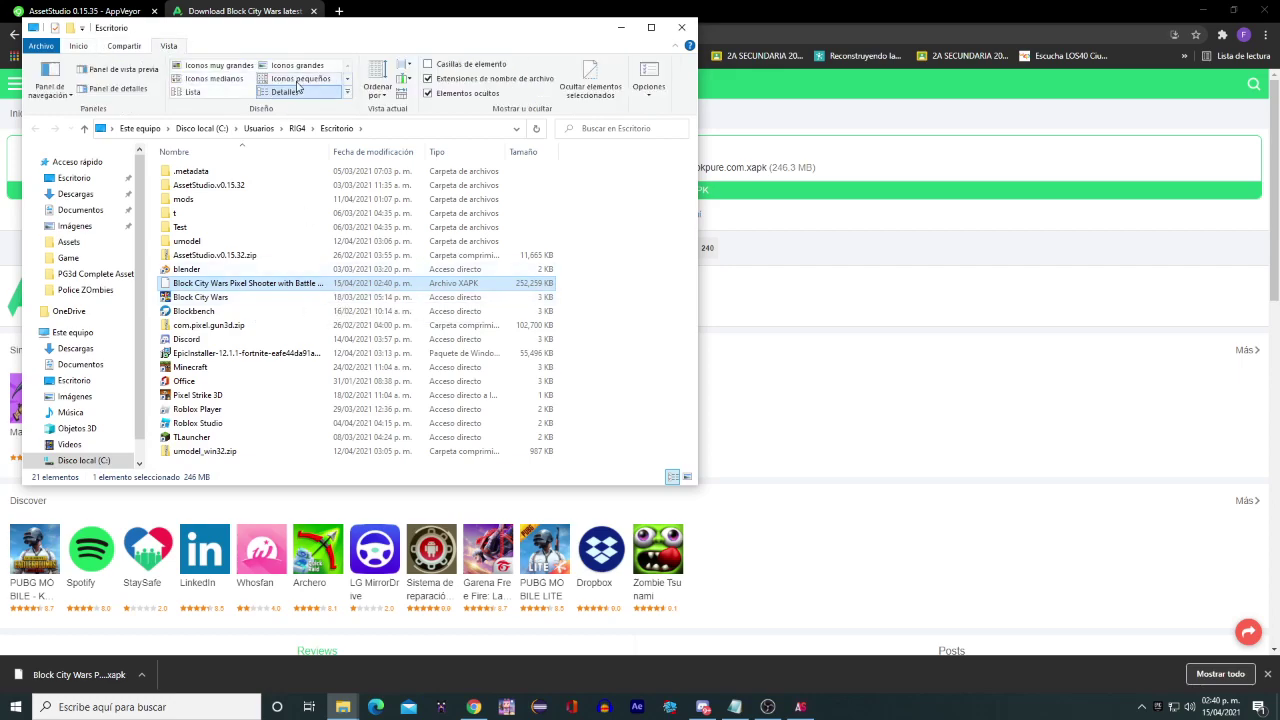
pyautogui.click(297, 65)
pyautogui.rightClick(269, 284)
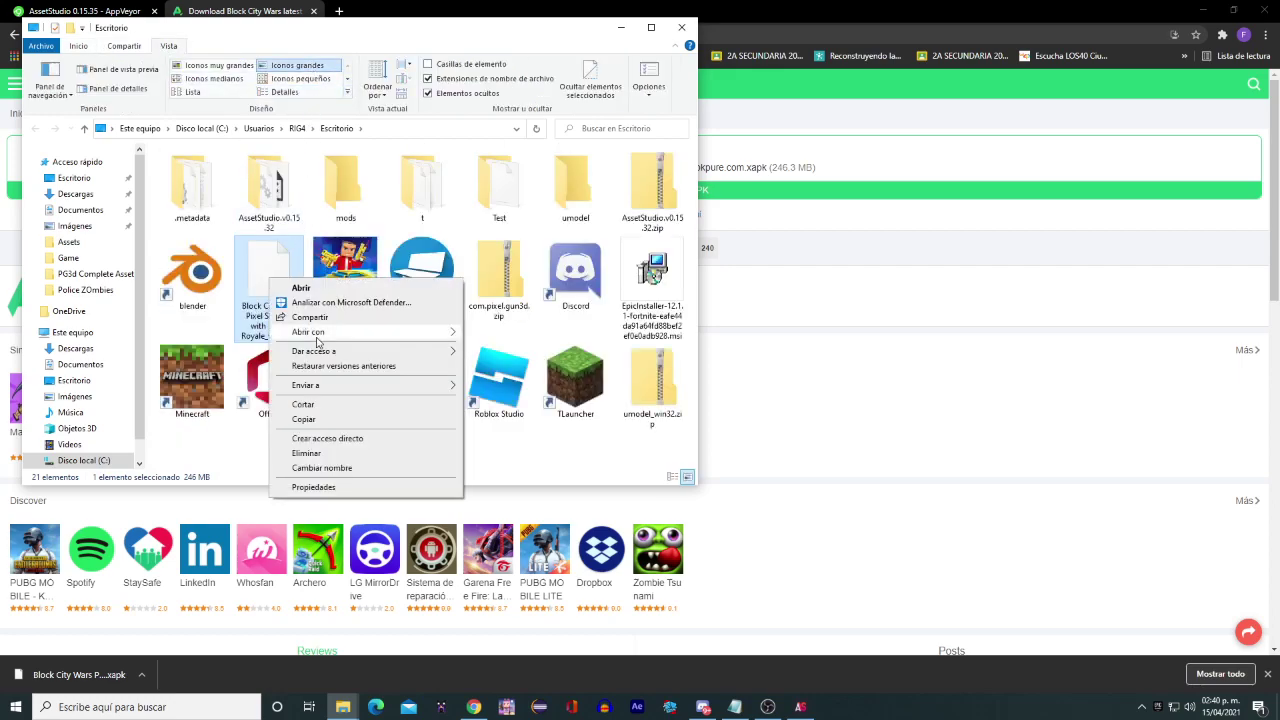
pyautogui.click(318, 468)
pyautogui.press('Escape')
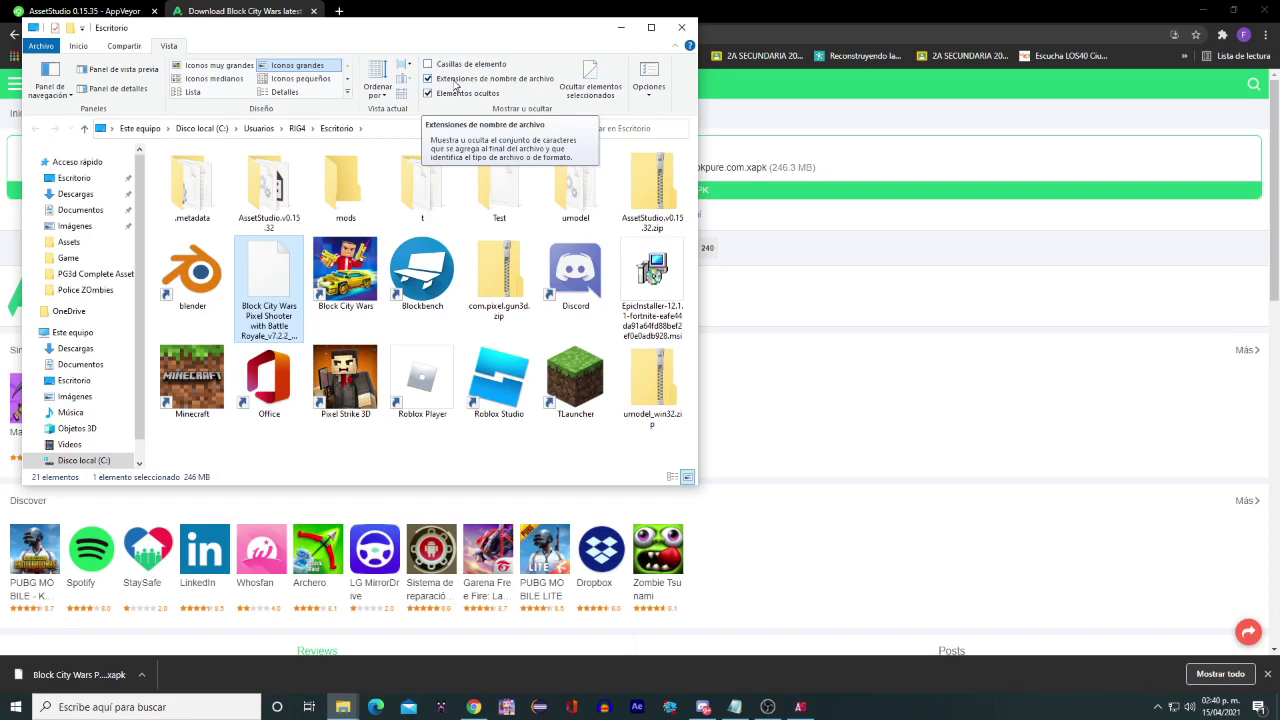
# Change the downloaded Block City Wars file's extension from xapk to zip and accept the extension change
pyautogui.rightClick(278, 296)
pyautogui.press('m')
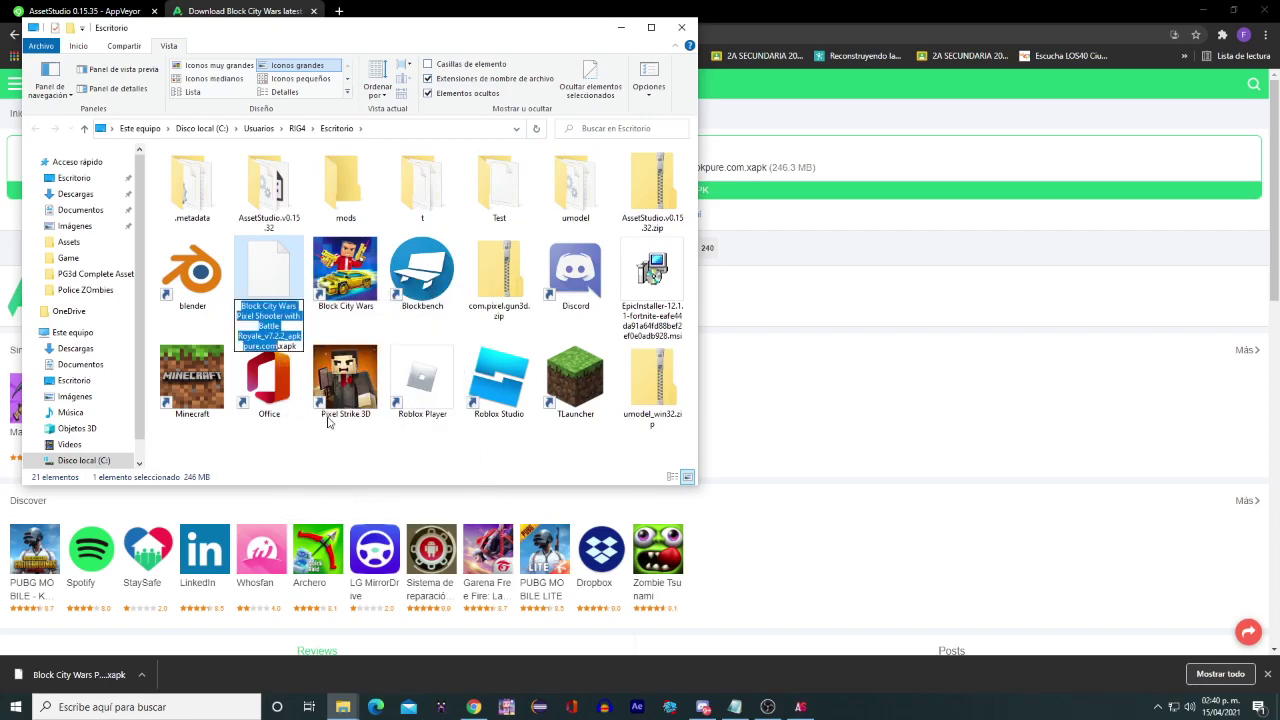
pyautogui.click(289, 346)
pyautogui.doubleClick(289, 346)
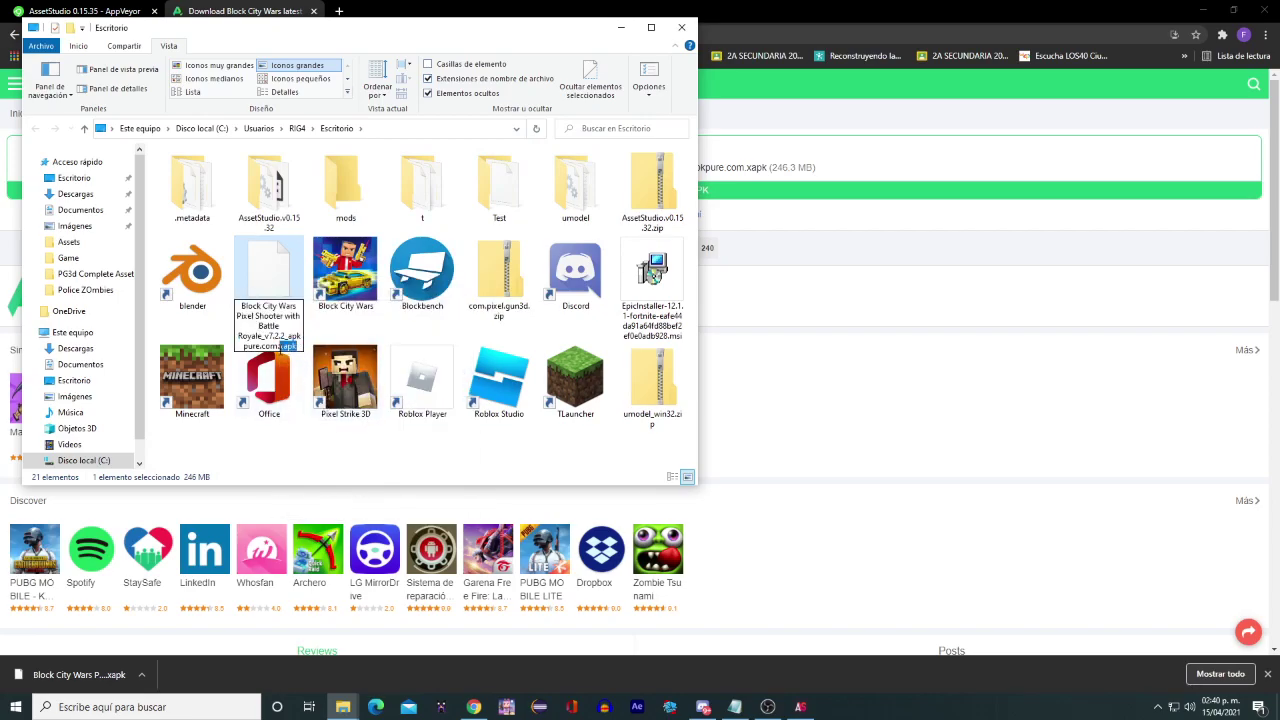
pyautogui.write('Zip')
pyautogui.press('BackSpace')
pyautogui.press('BackSpace')
pyautogui.press('BackSpace')
pyautogui.write('zip')
pyautogui.press('Return')
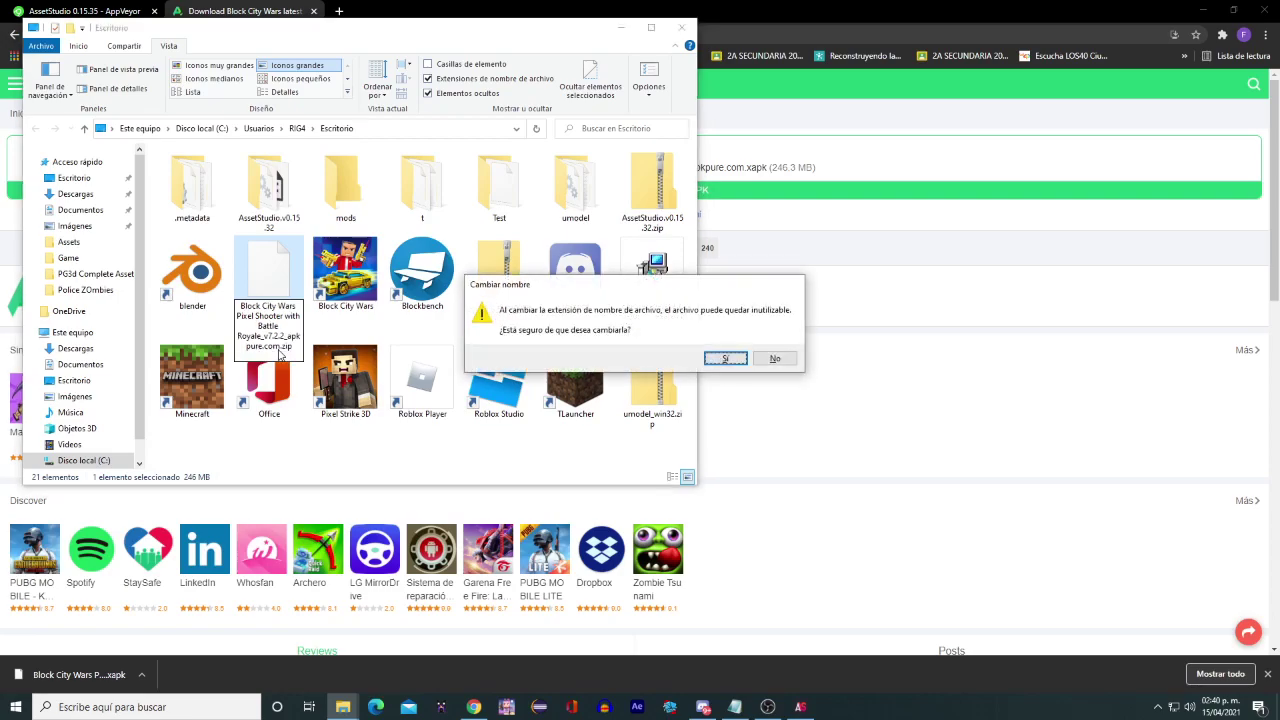
pyautogui.click(722, 358)
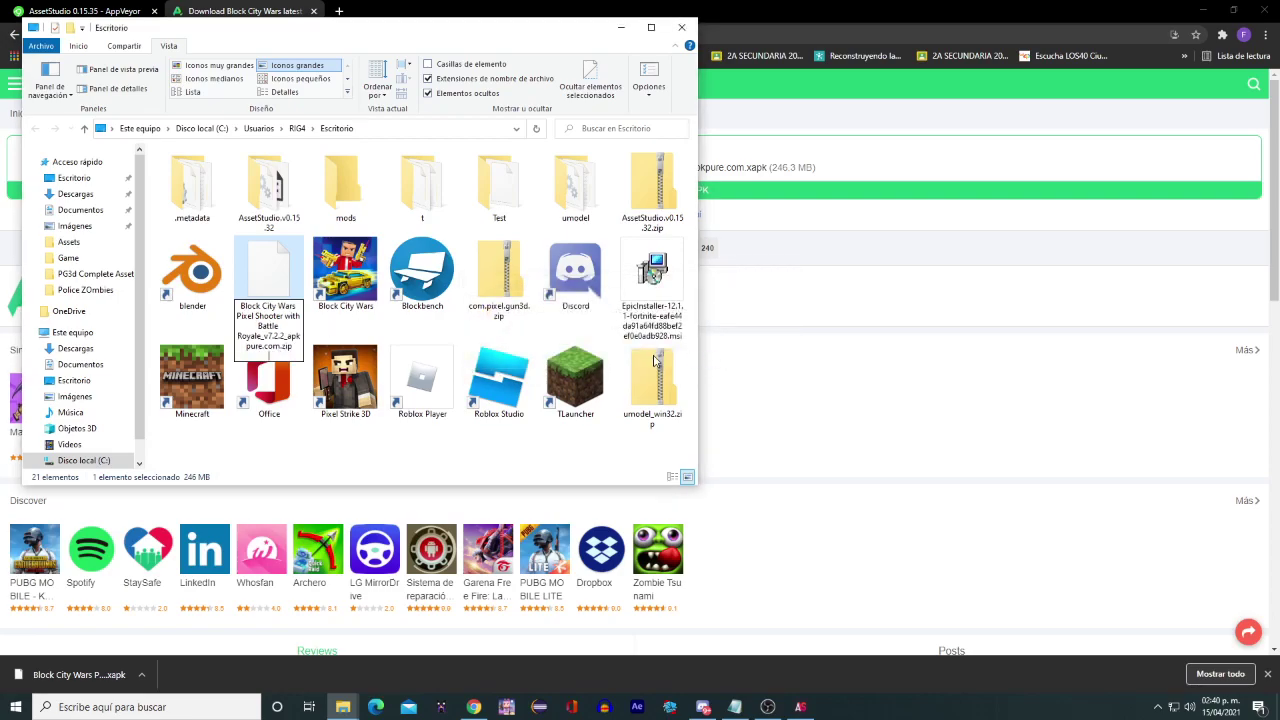
# Open the Block City Wars ZIP and copy main.102.block.app.wars.obb from Android/obb/block.app.wars into the umodel folder
pyautogui.doubleClick(274, 271)
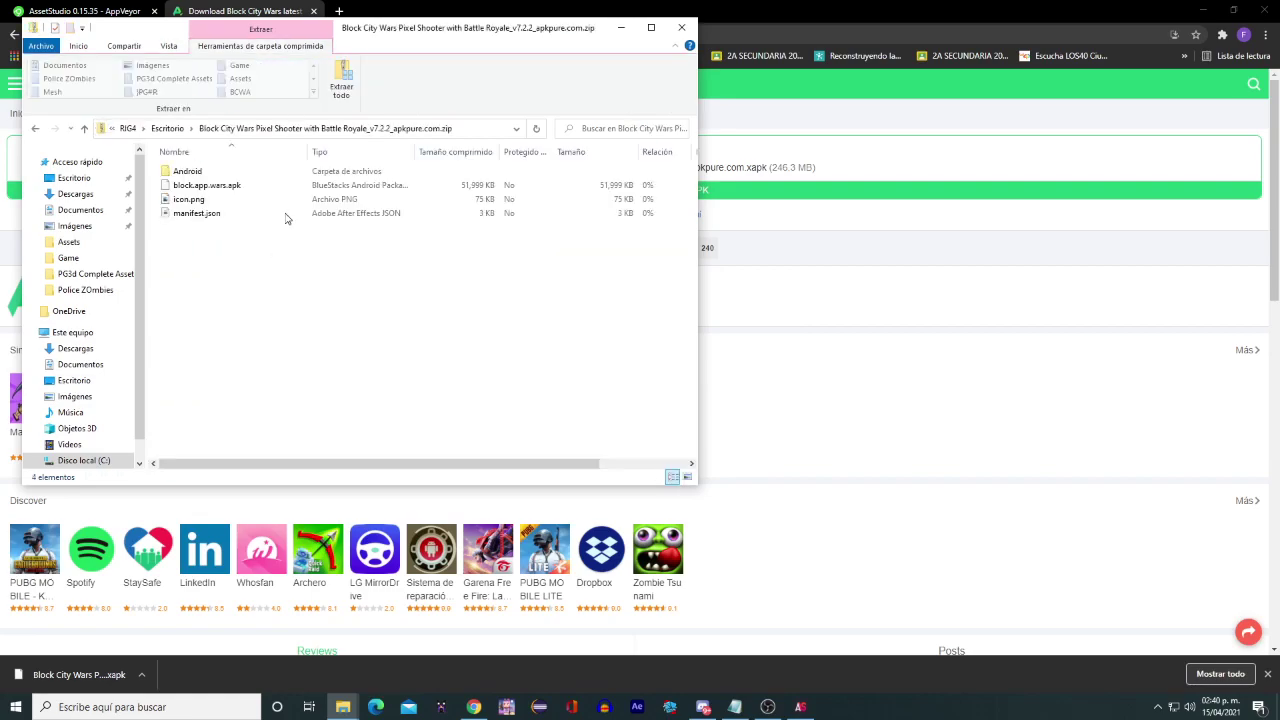
pyautogui.doubleClick(186, 174)
pyautogui.doubleClick(205, 174)
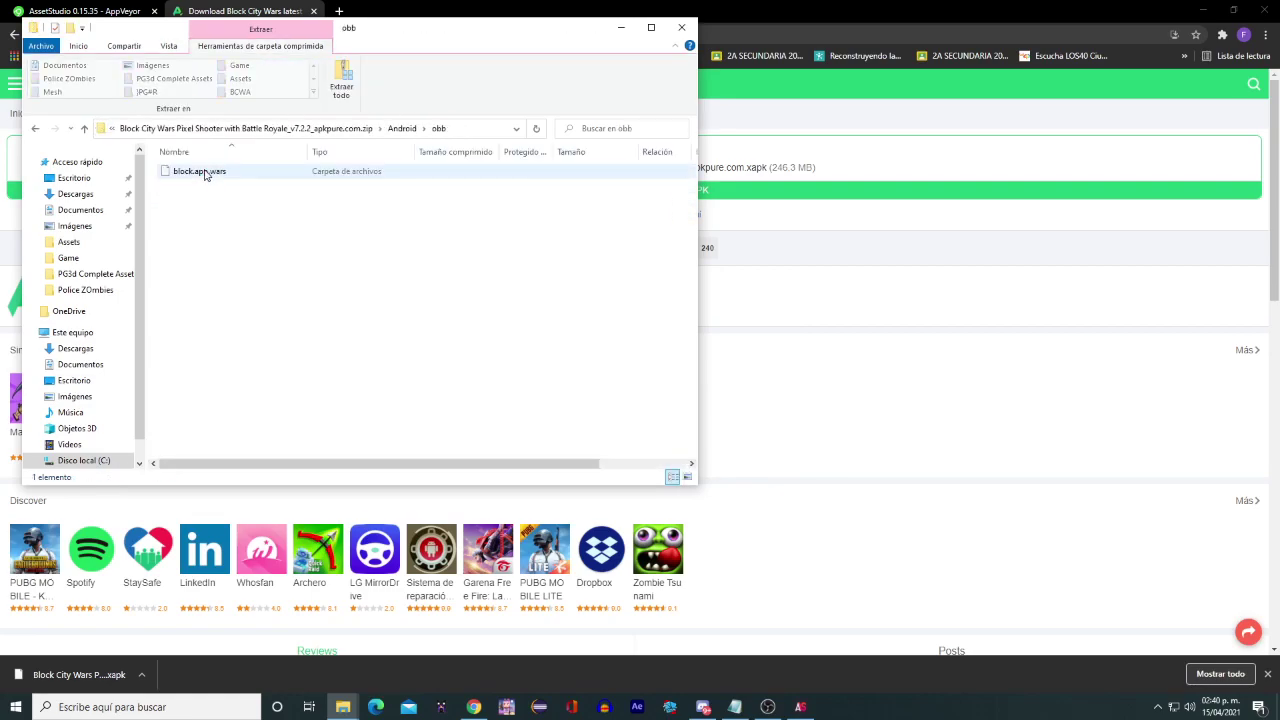
pyautogui.doubleClick(205, 174)
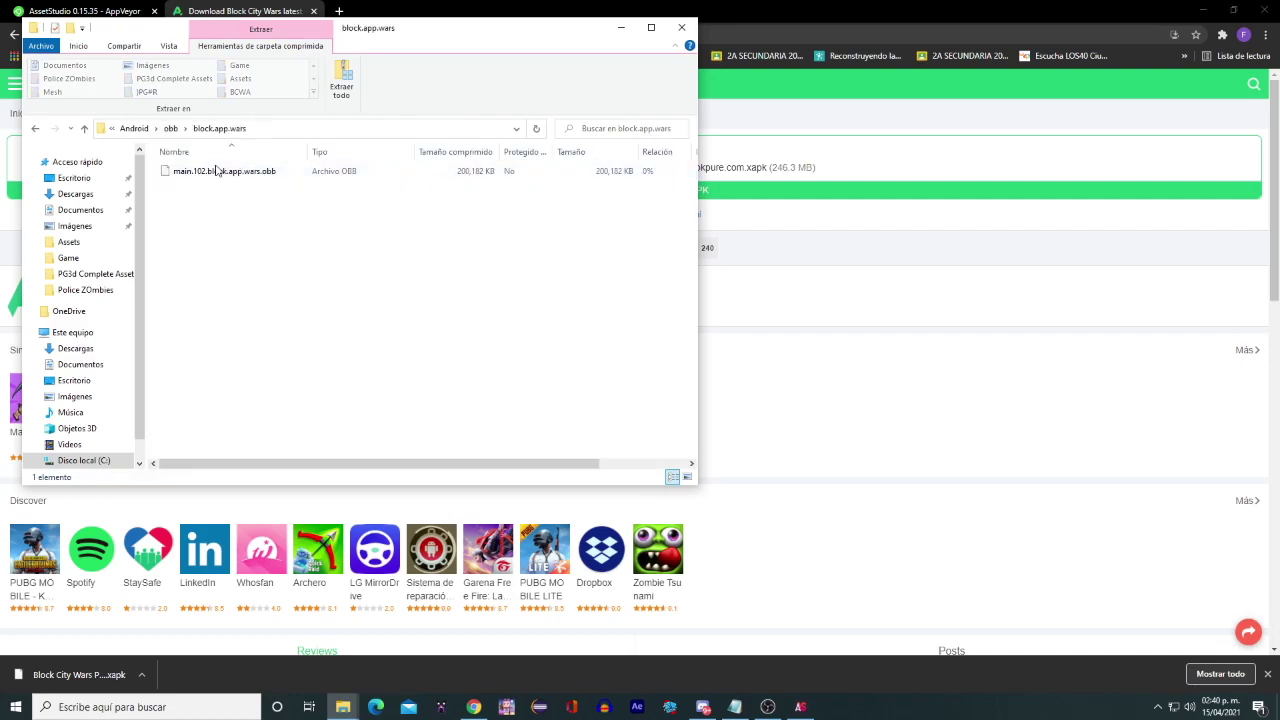
pyautogui.moveTo(251, 229); pyautogui.dragTo(86, 387)
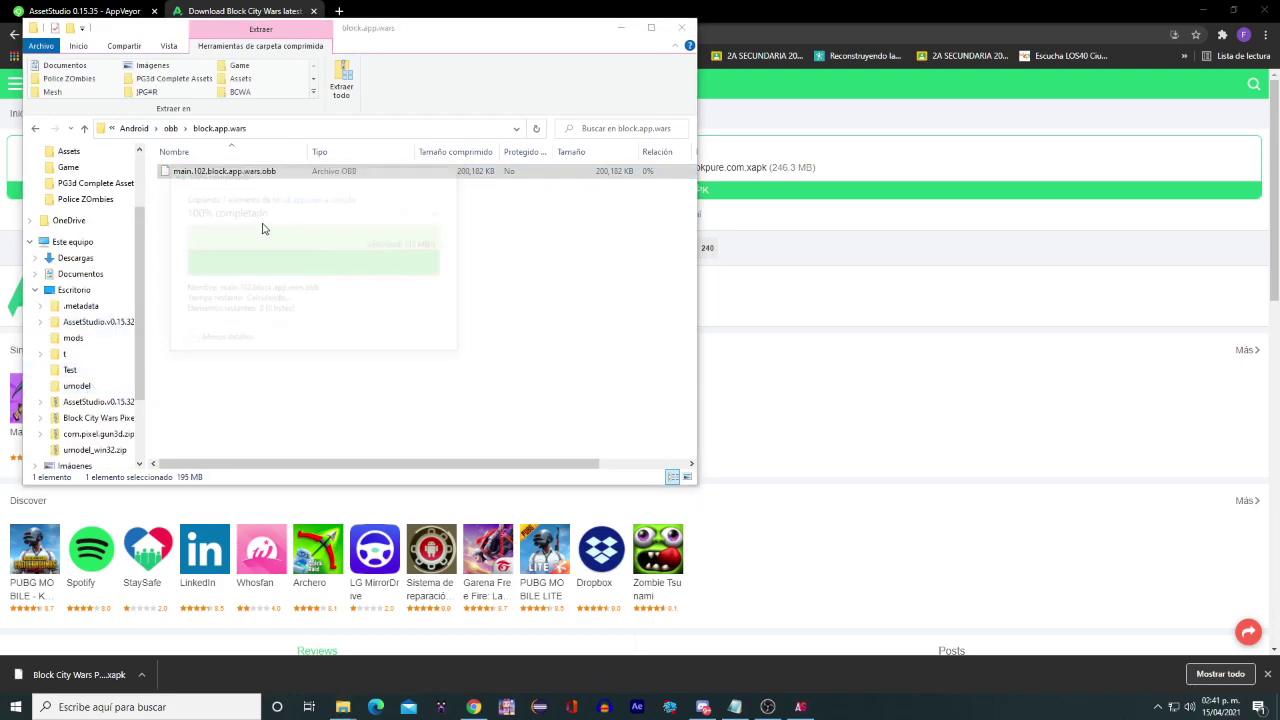
# Move main.102.block.app.wars.obb from the umodel folder to Escritorio and go to the Escritorio folder
pyautogui.click(80, 386)
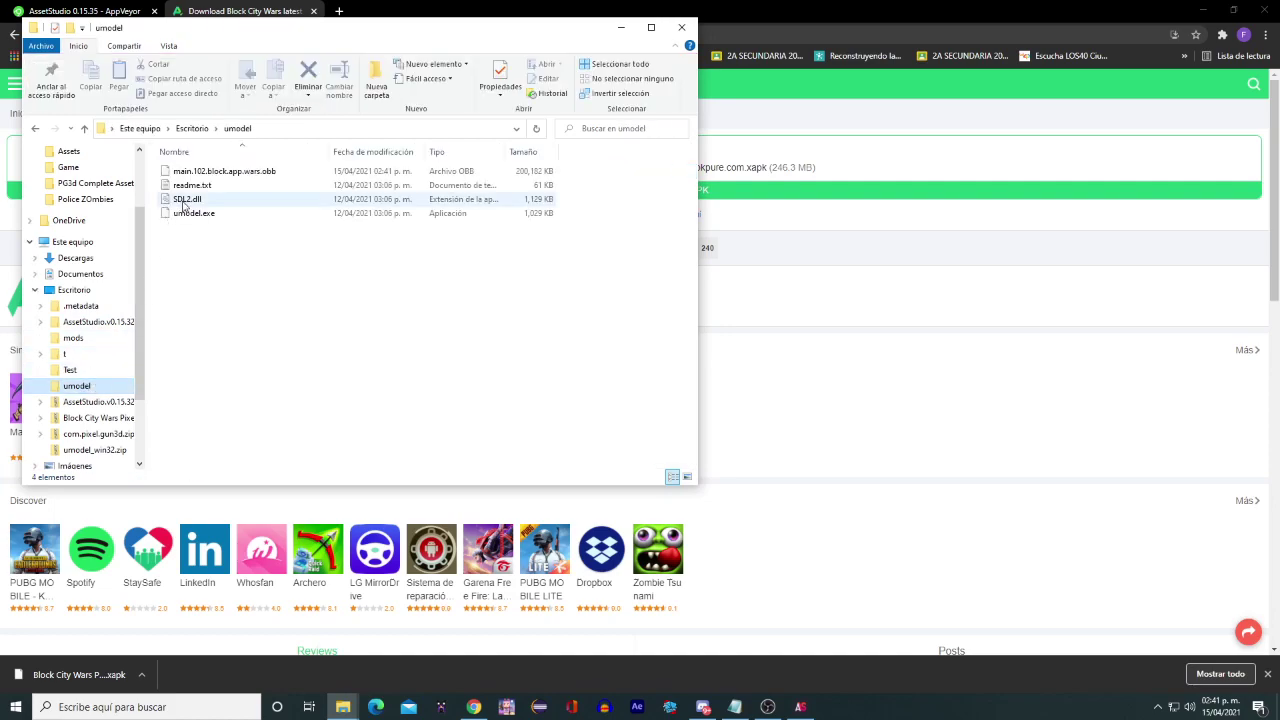
pyautogui.moveTo(214, 180); pyautogui.dragTo(189, 128)
pyautogui.click(192, 128)
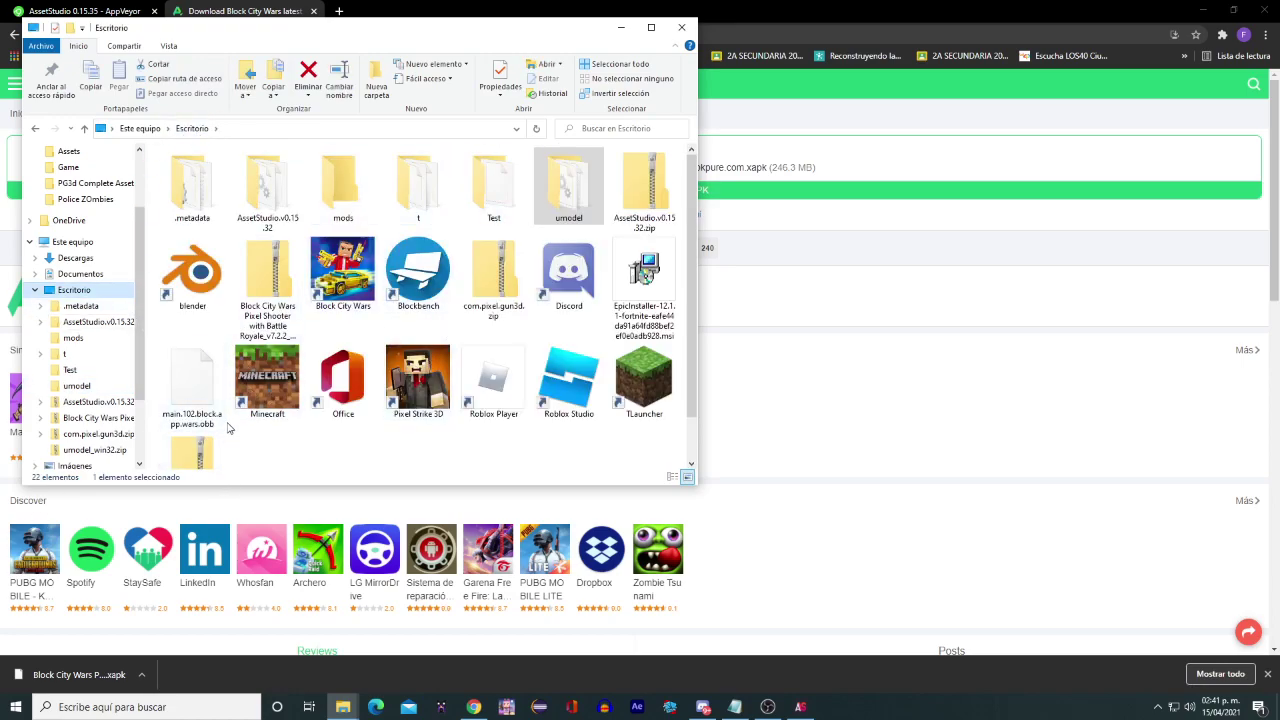
# Rename main.102.block.app.wars.obb to main.102.block.app.wars.zip and accept the extension change
pyautogui.click(200, 390)
pyautogui.rightClick(196, 382)
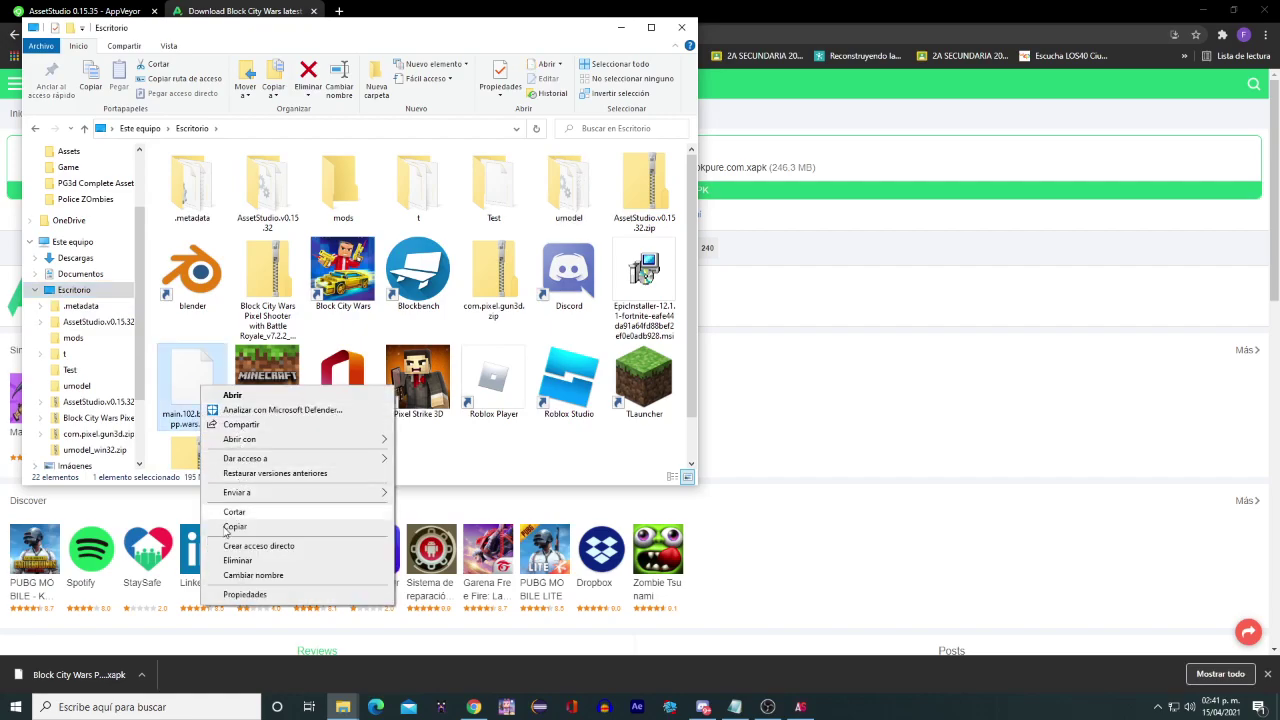
pyautogui.click(212, 576)
pyautogui.press('End')
pyautogui.hotkey('ctrl', 'shift', 'Left')
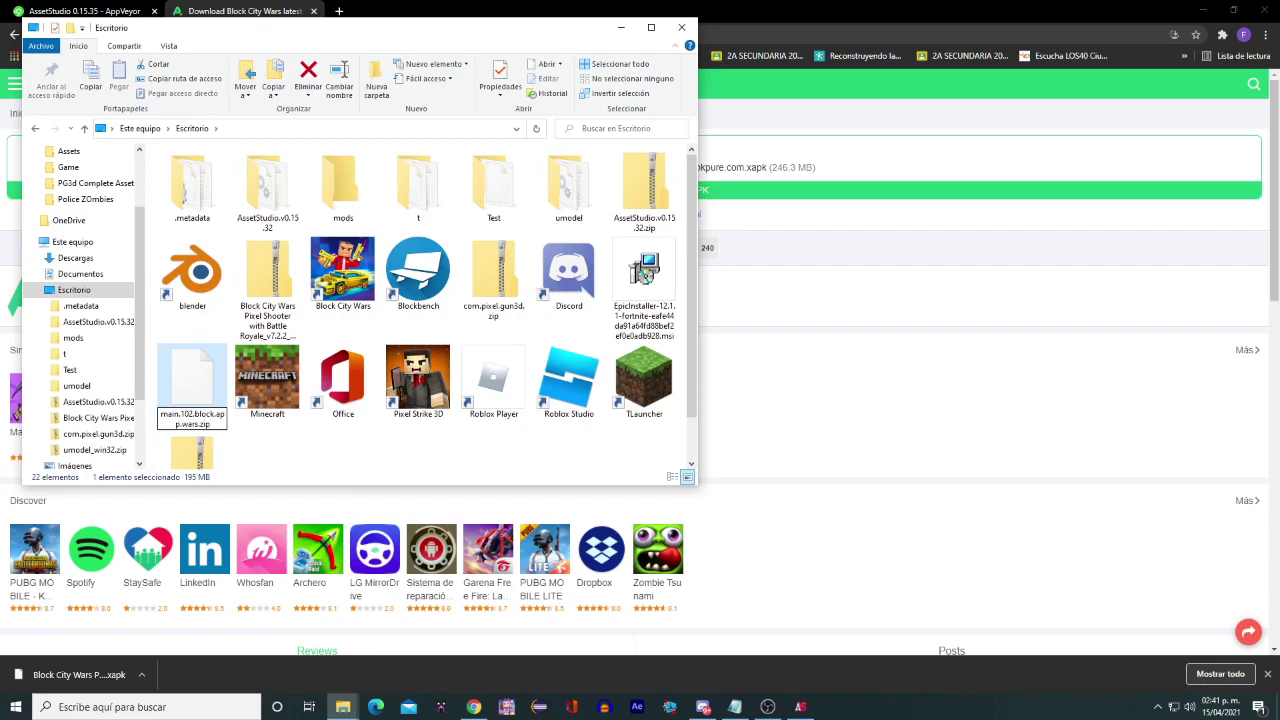
pyautogui.write('zip')
pyautogui.press('Return')
pyautogui.press('Return')
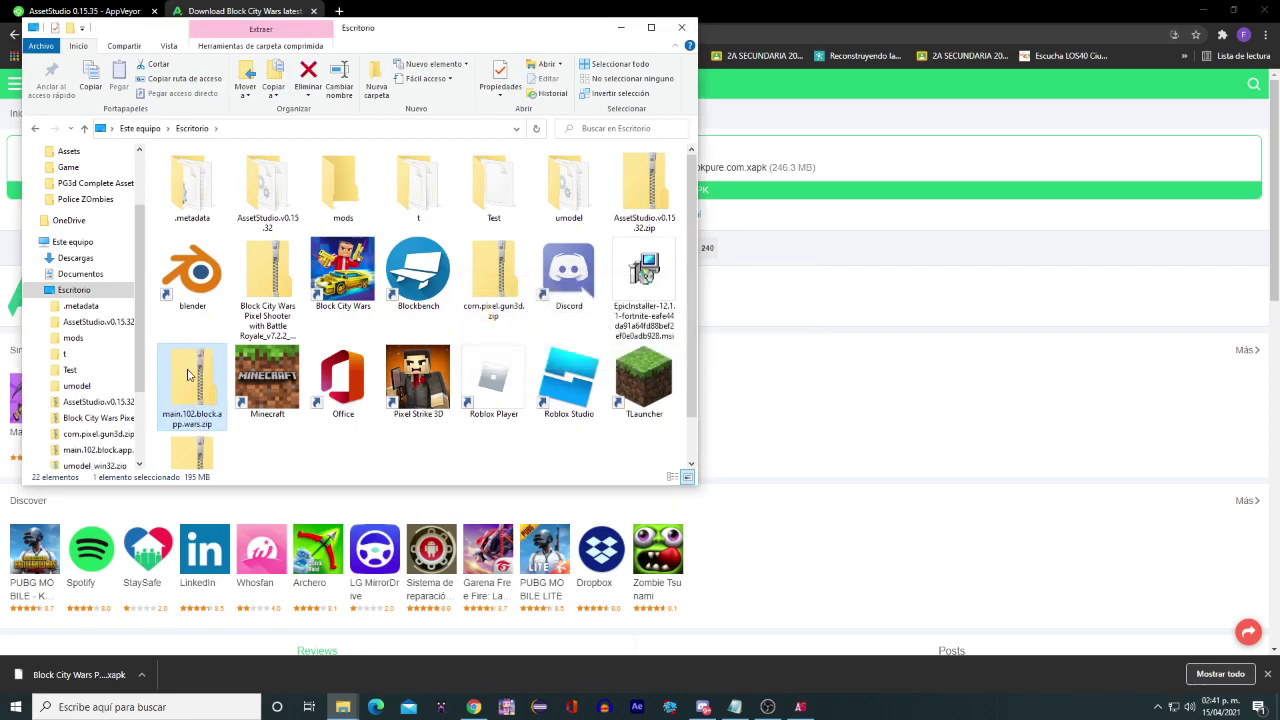
# Open main.102.block.app.wars.zip and copy the Data folder from assets/bin to Escritorio
pyautogui.doubleClick(185, 397)
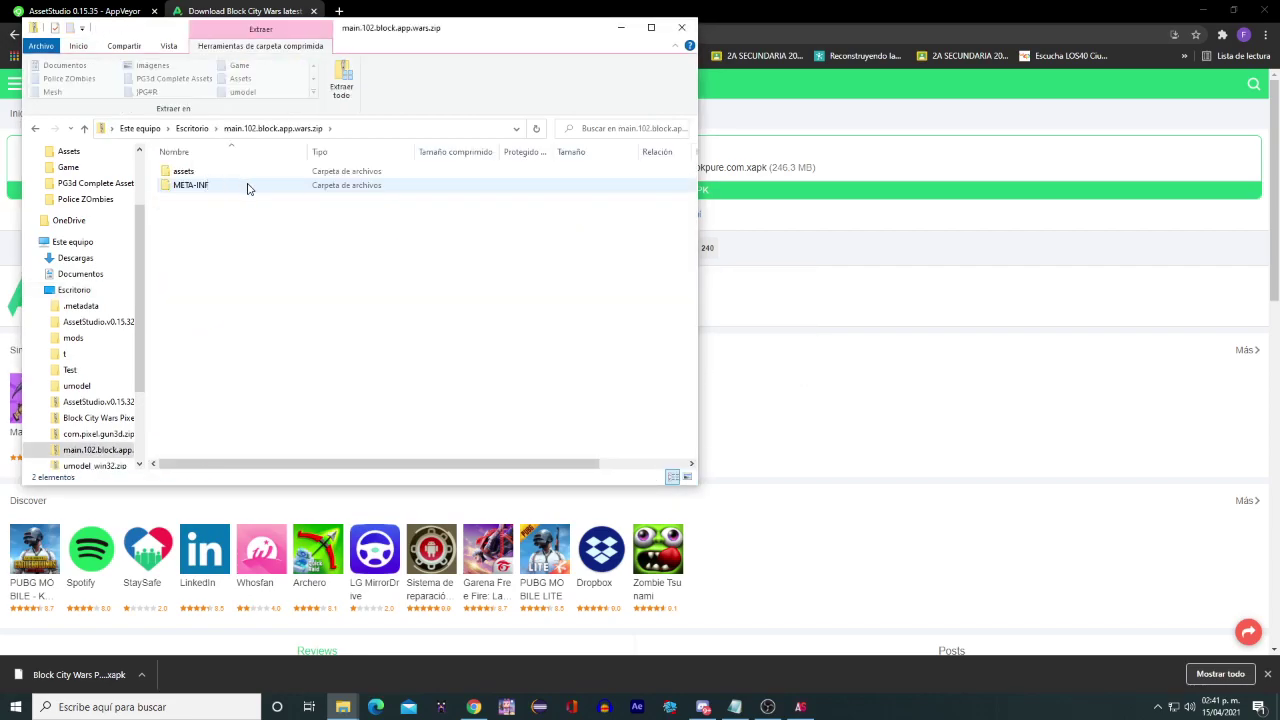
pyautogui.click(226, 174)
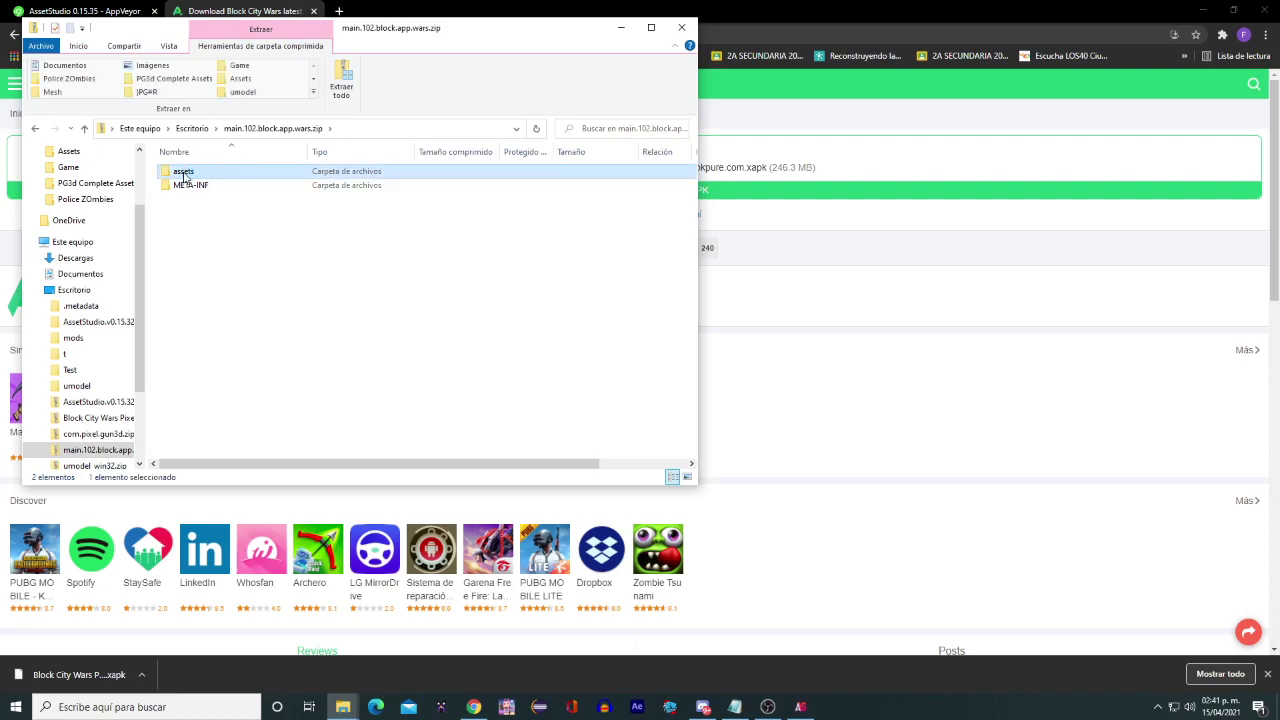
pyautogui.doubleClick(190, 171)
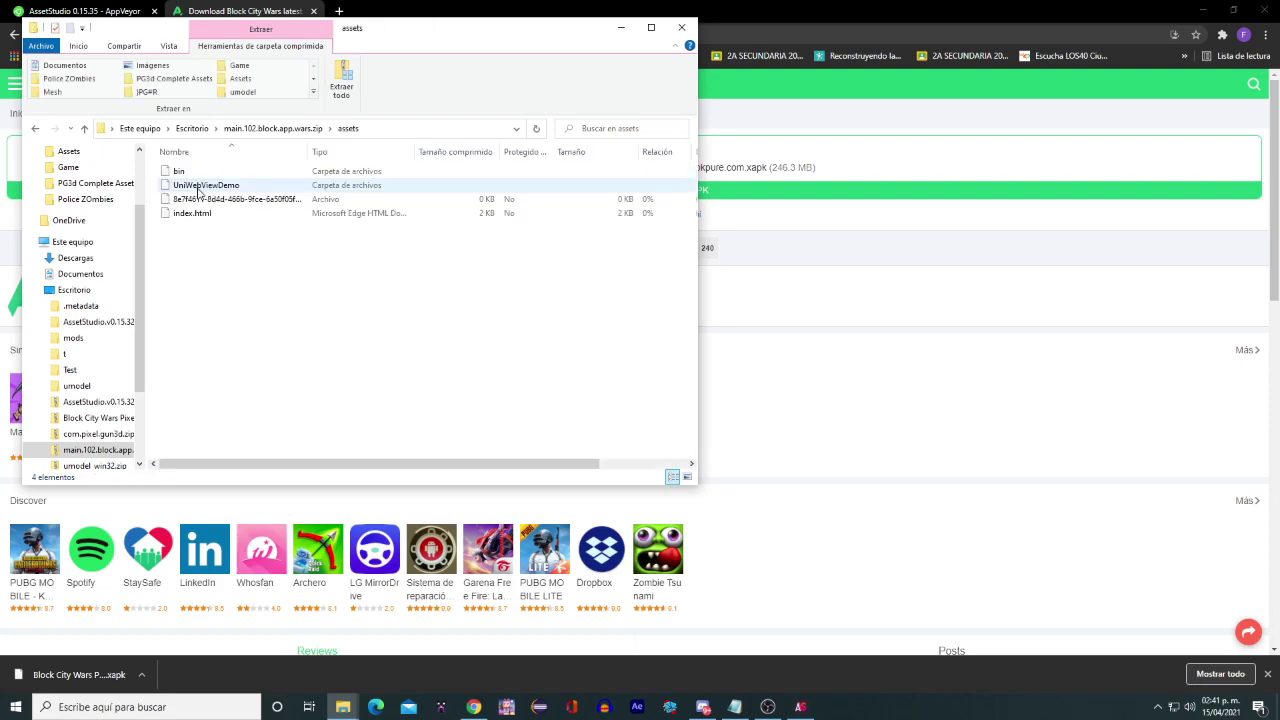
pyautogui.doubleClick(194, 172)
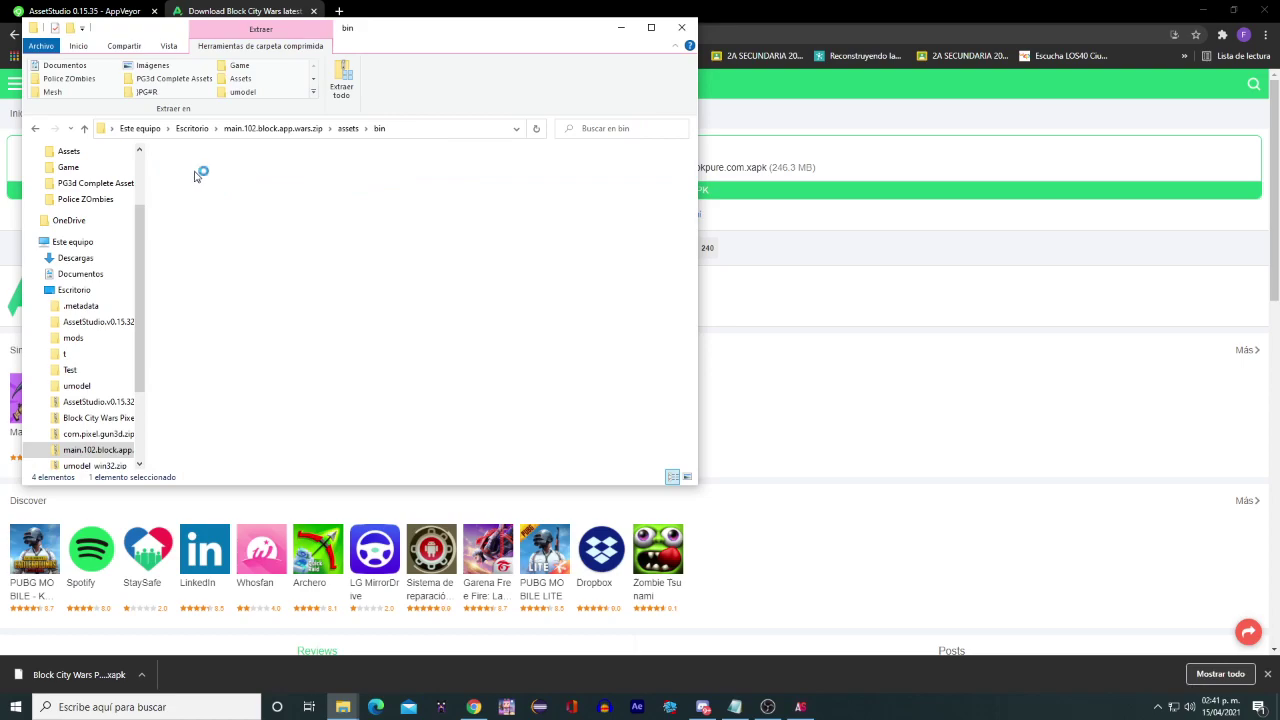
pyautogui.click(187, 175)
pyautogui.moveTo(180, 177); pyautogui.dragTo(195, 135)
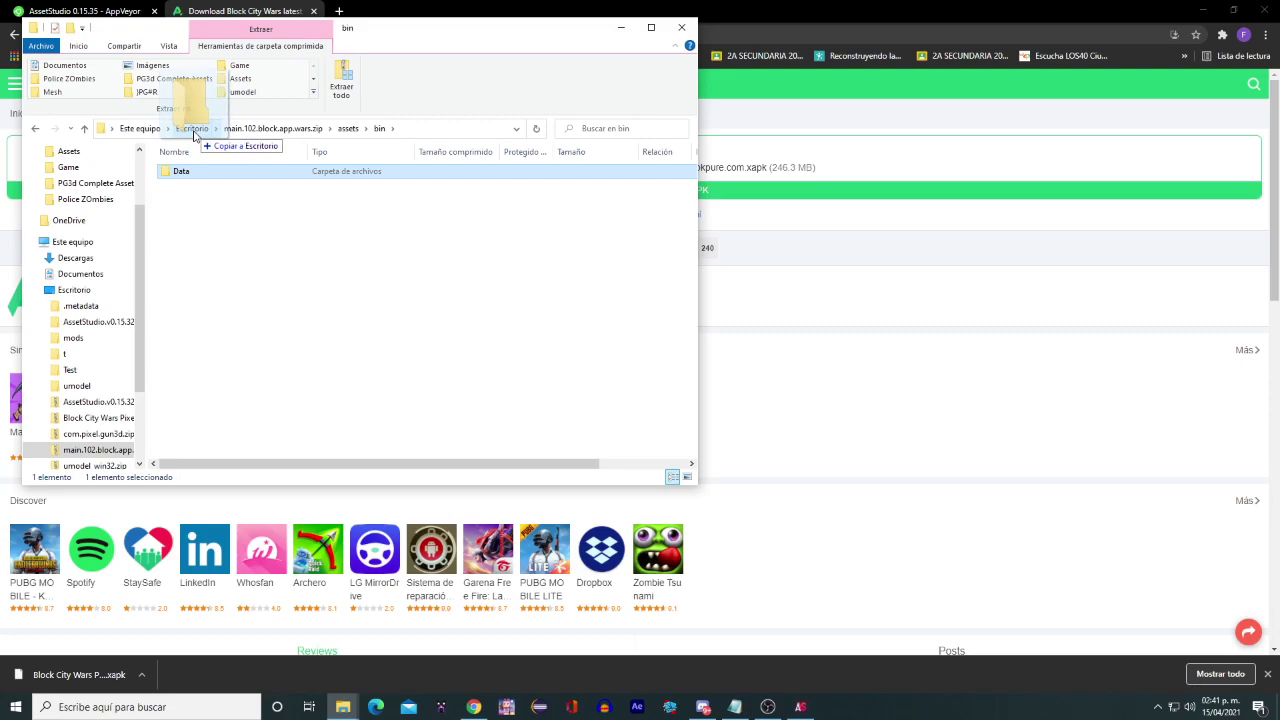
pyautogui.moveTo(195, 135); pyautogui.dragTo(195, 134)
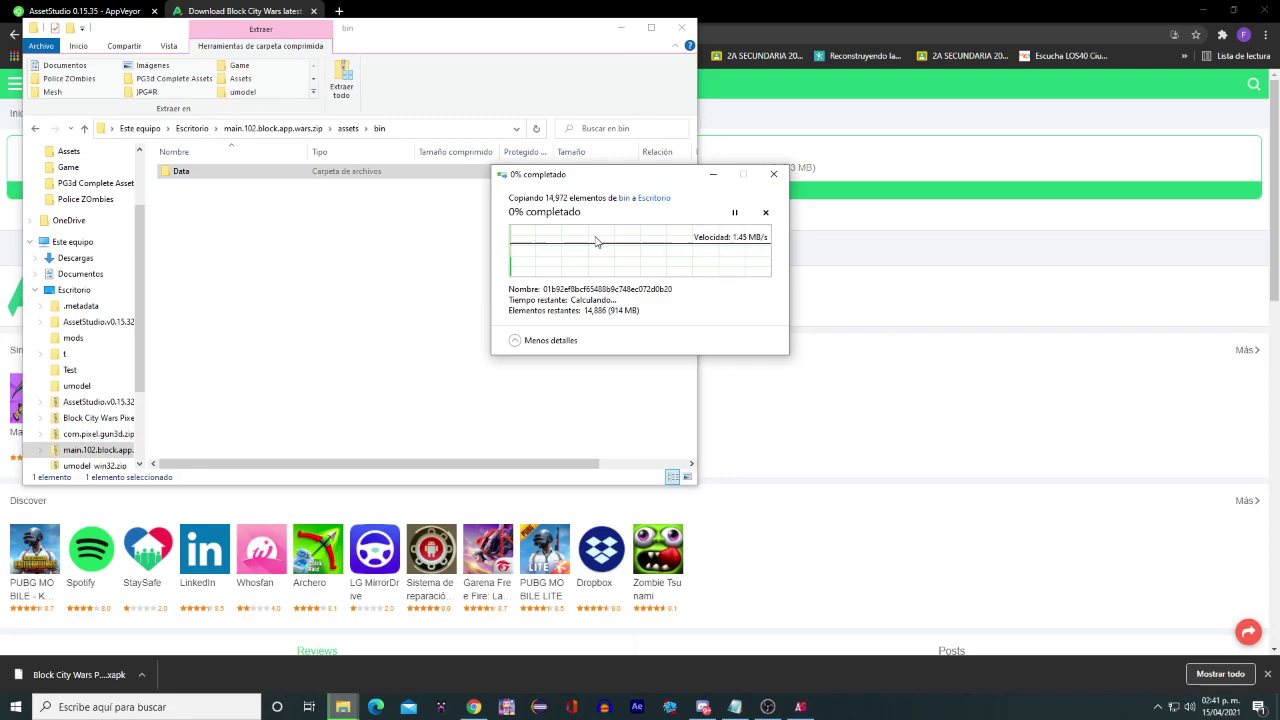
# Return to the Escritorio folder and bring the copy progress window to the front
pyautogui.click(180, 128)
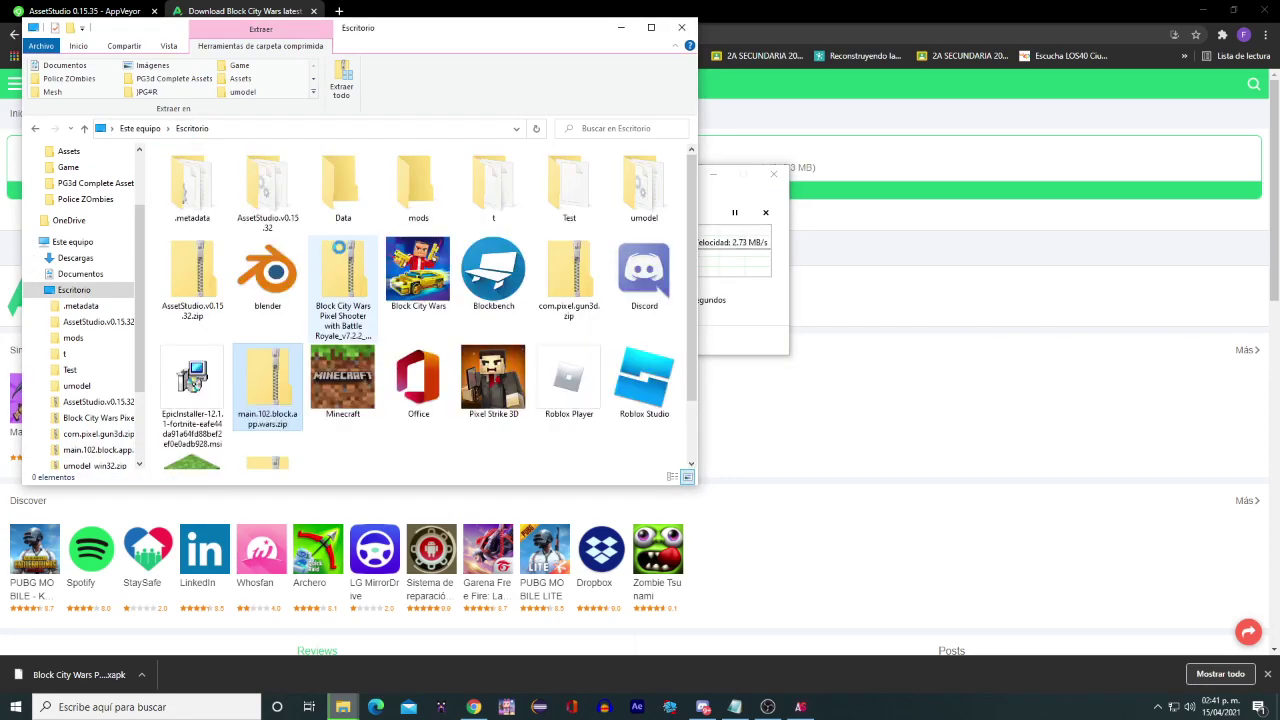
pyautogui.scroll(-1, 330, 371)
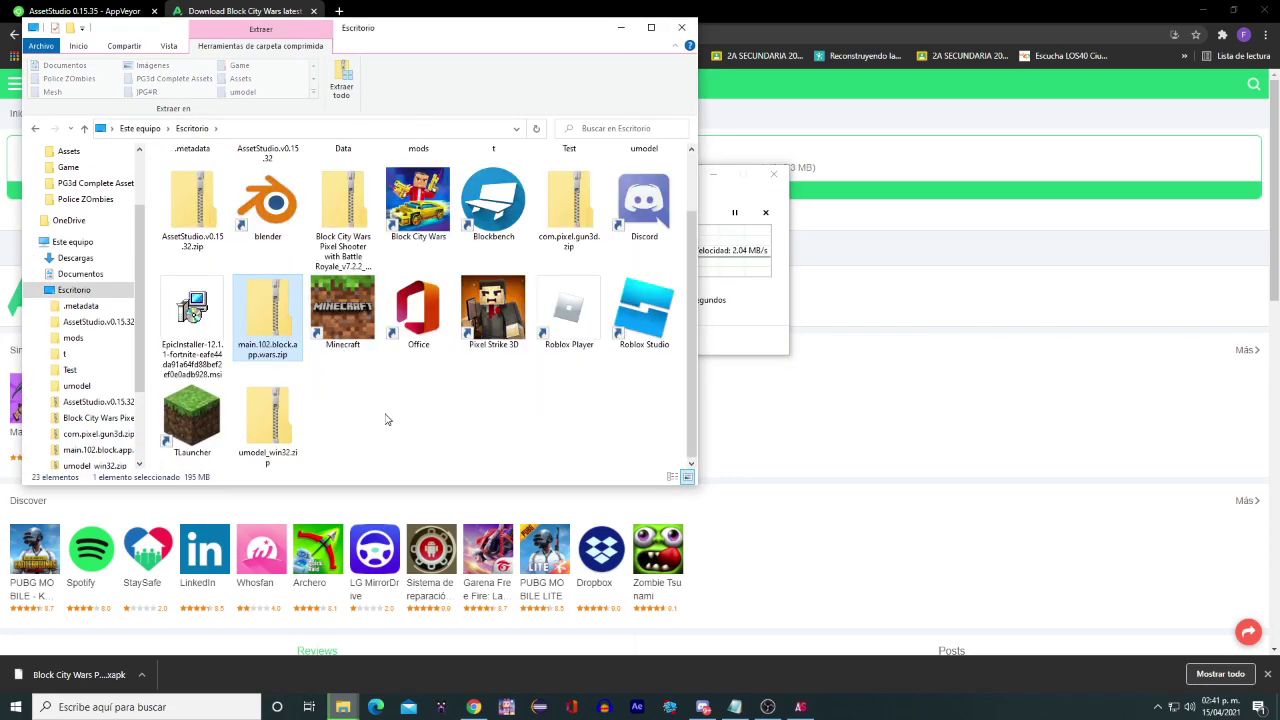
pyautogui.scroll(1, 388, 419)
pyautogui.click(740, 300)
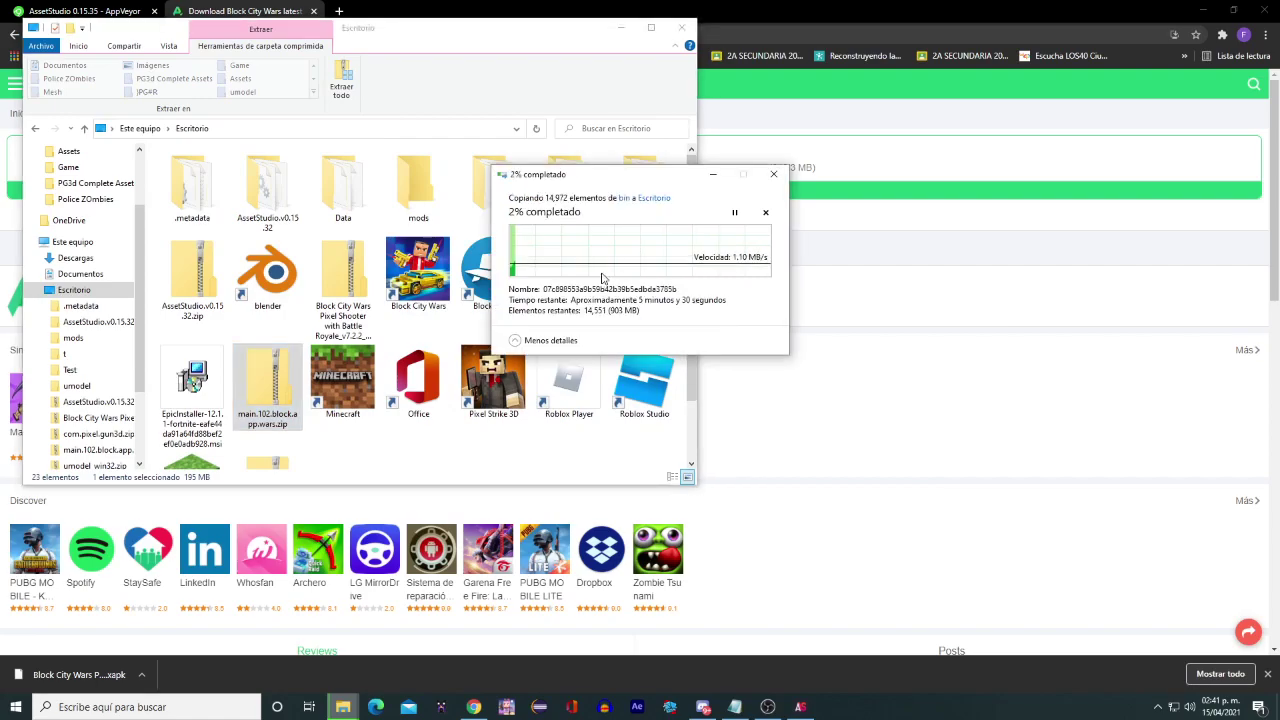
pyautogui.click(768, 707)
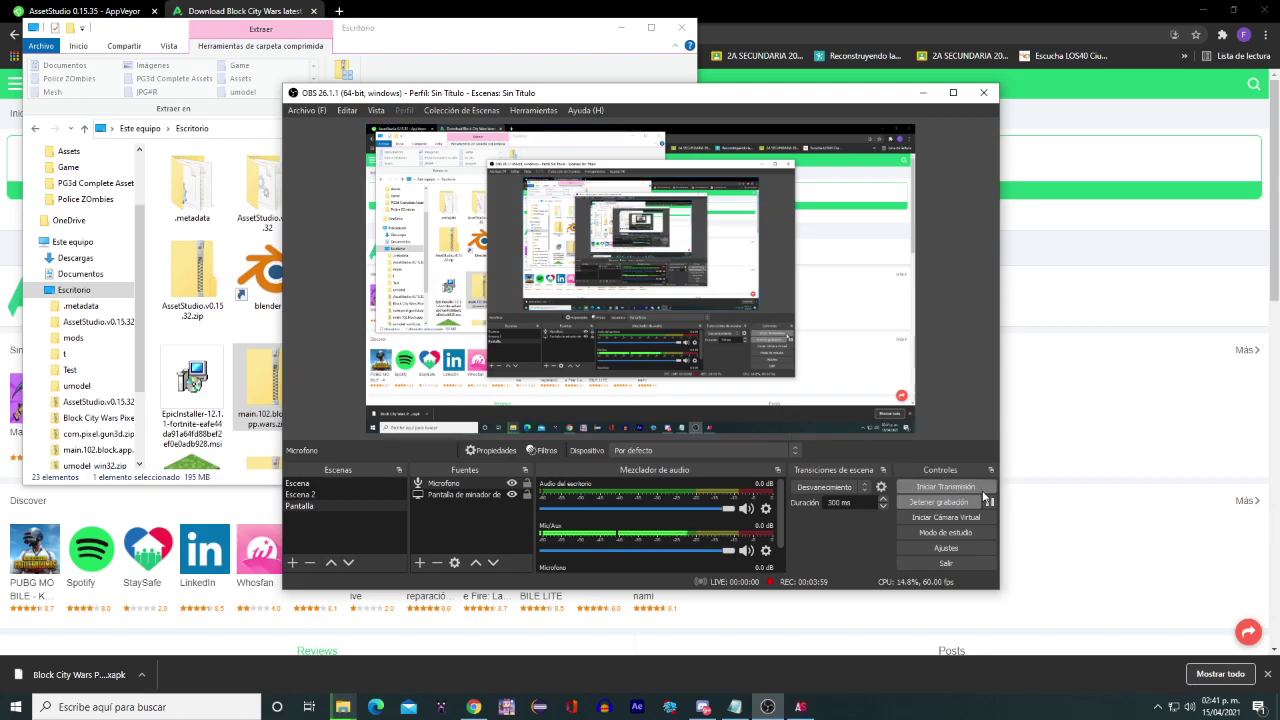
pyautogui.click(989, 502)
pyautogui.click(1084, 425)
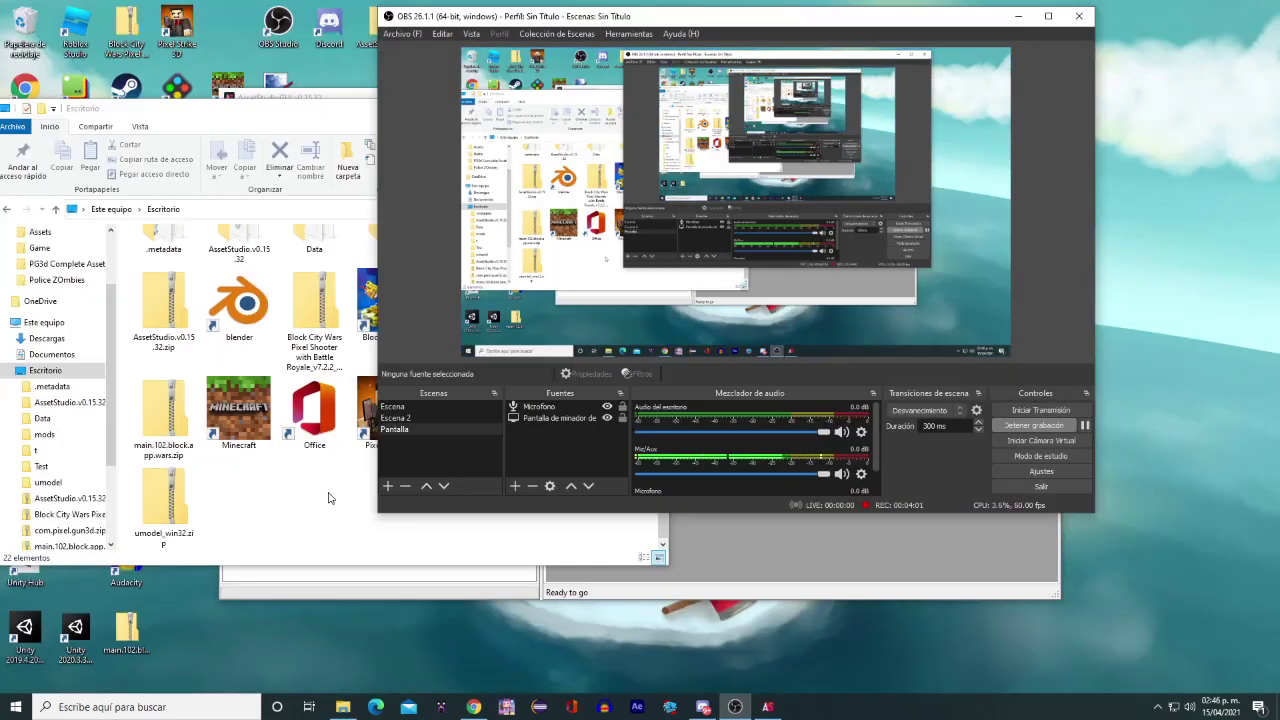
pyautogui.click(330, 497)
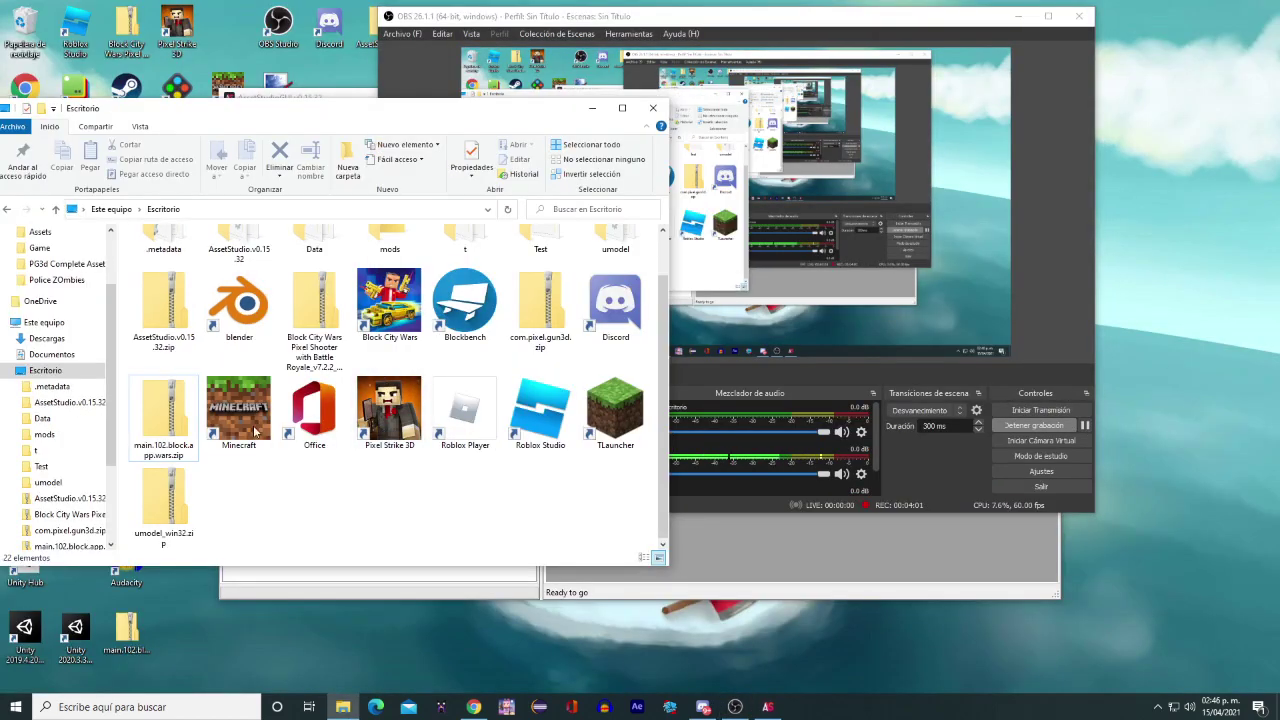
pyautogui.scroll(2, 165, 430)
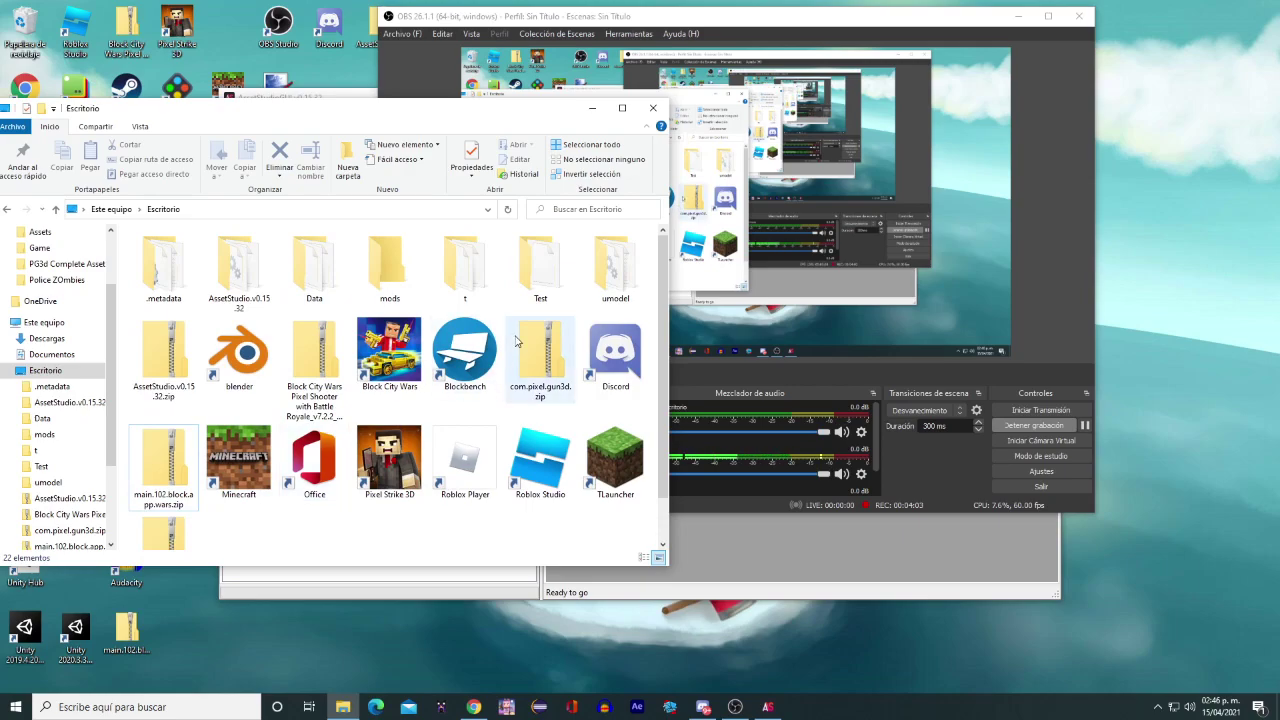
pyautogui.doubleClick(612, 265)
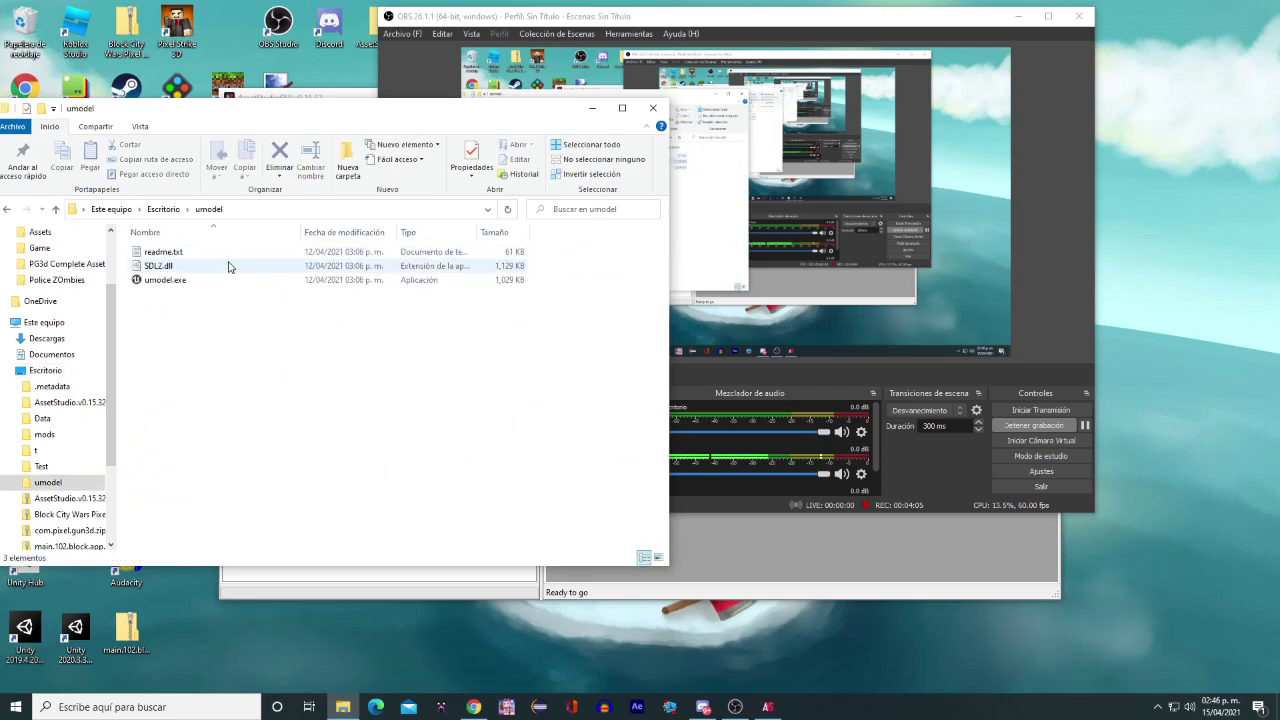
pyautogui.click(165, 210)
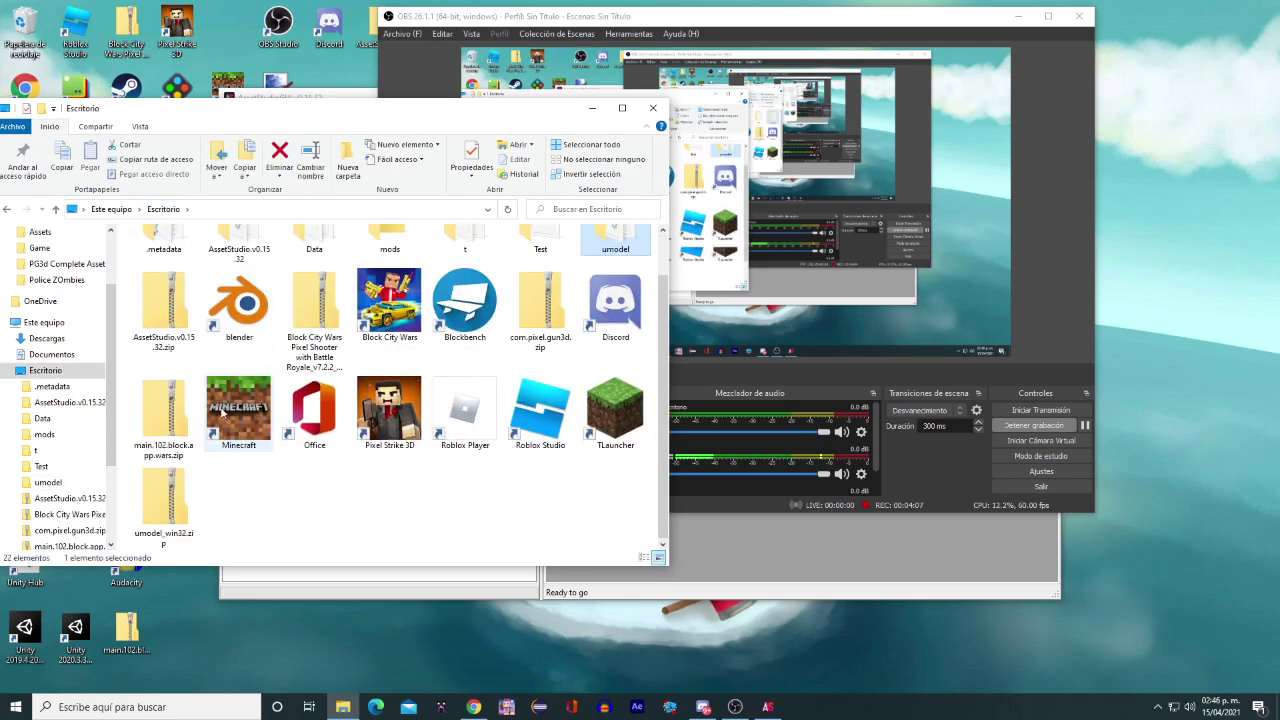
# Load the Data folder from Escritorio into AssetStudioGUI and reposition its window
pyautogui.click(335, 282)
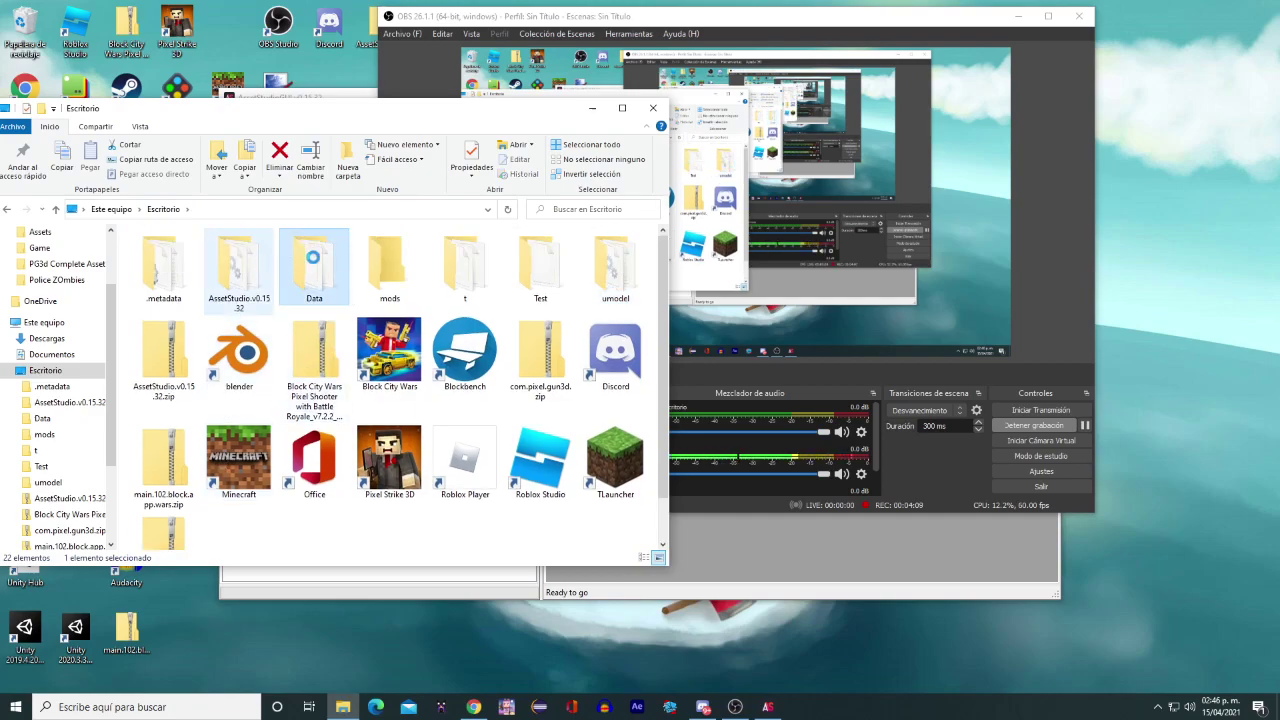
pyautogui.moveTo(297, 260); pyautogui.dragTo(755, 403)
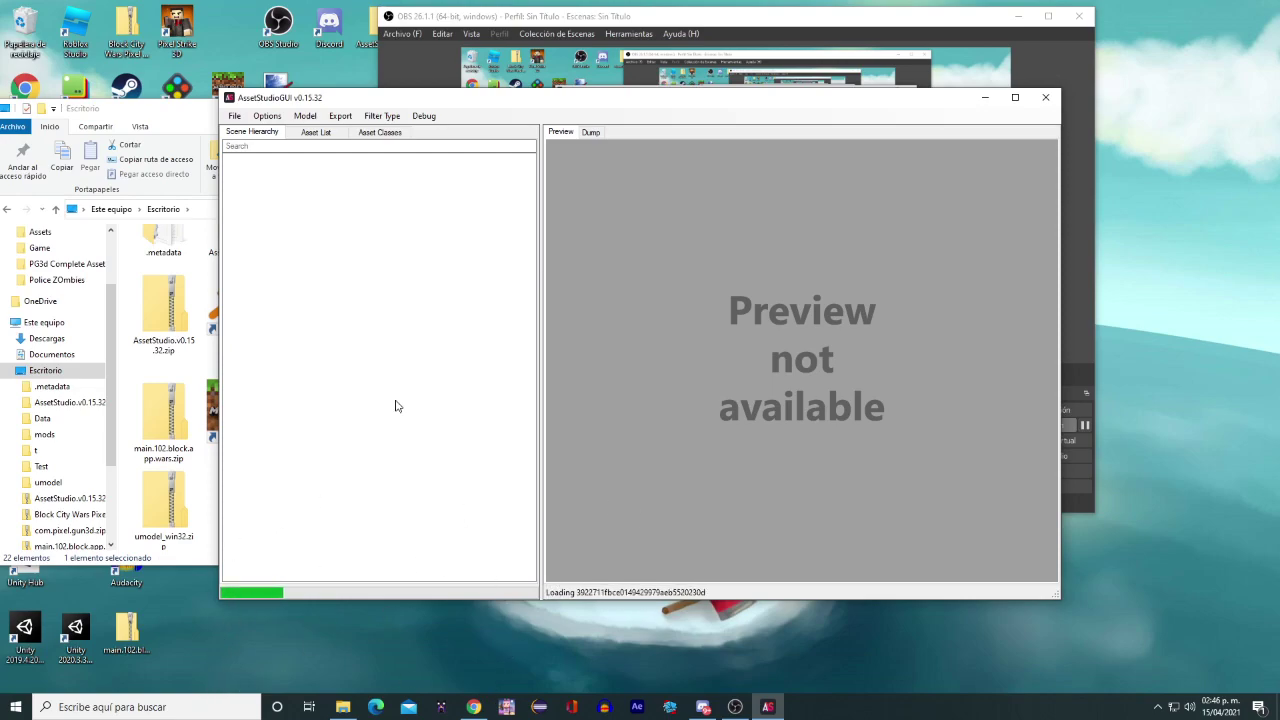
pyautogui.moveTo(353, 102); pyautogui.dragTo(533, 46)
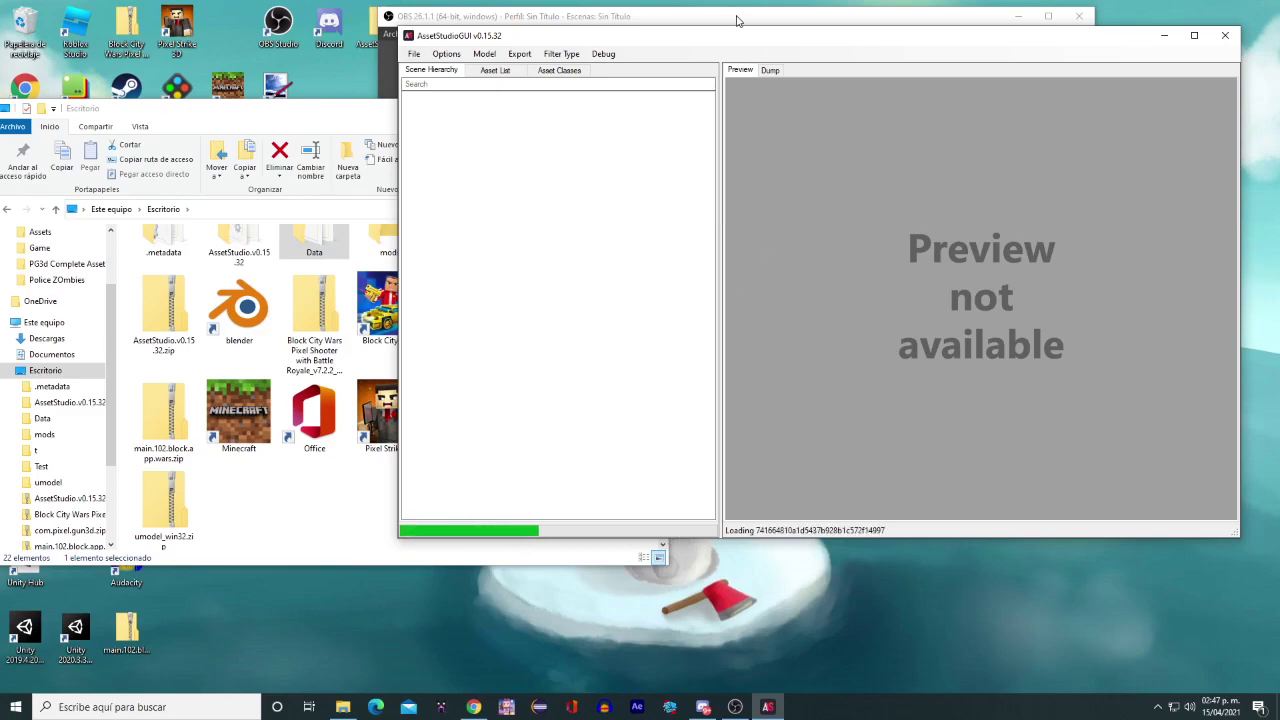
pyautogui.moveTo(710, 45); pyautogui.dragTo(436, 81)
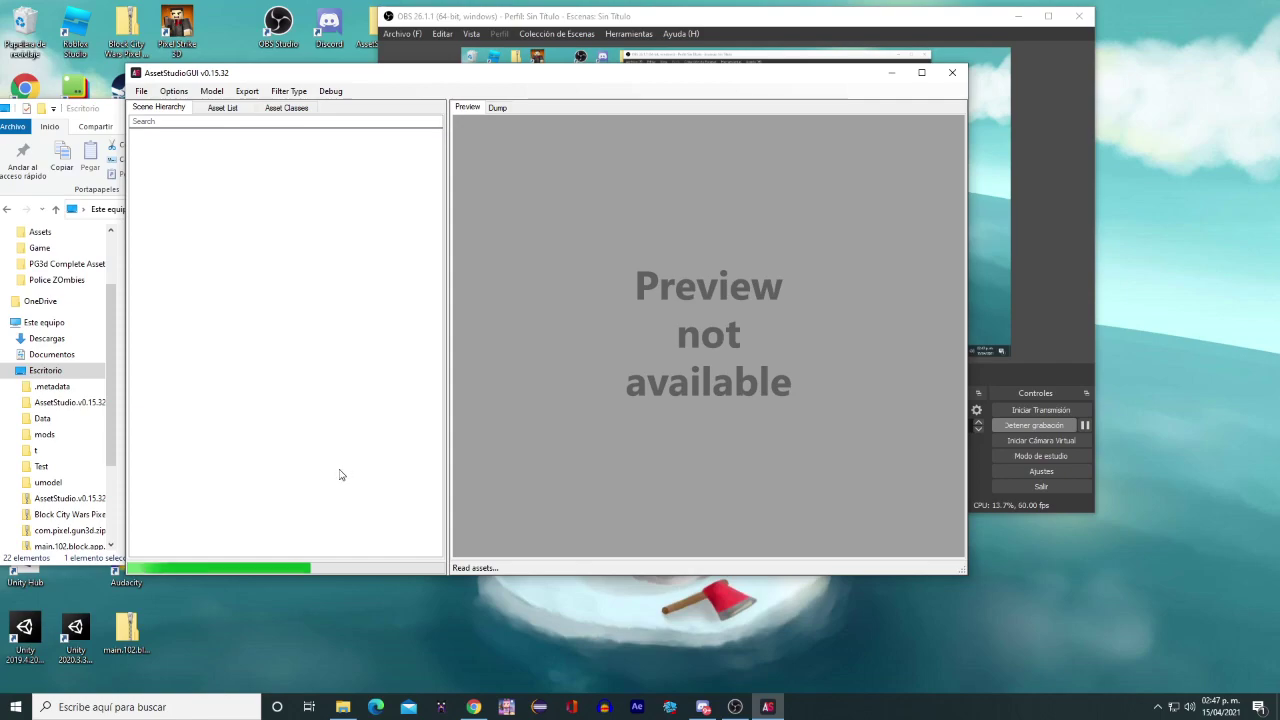
pyautogui.hotkey('alt', 'Tab')
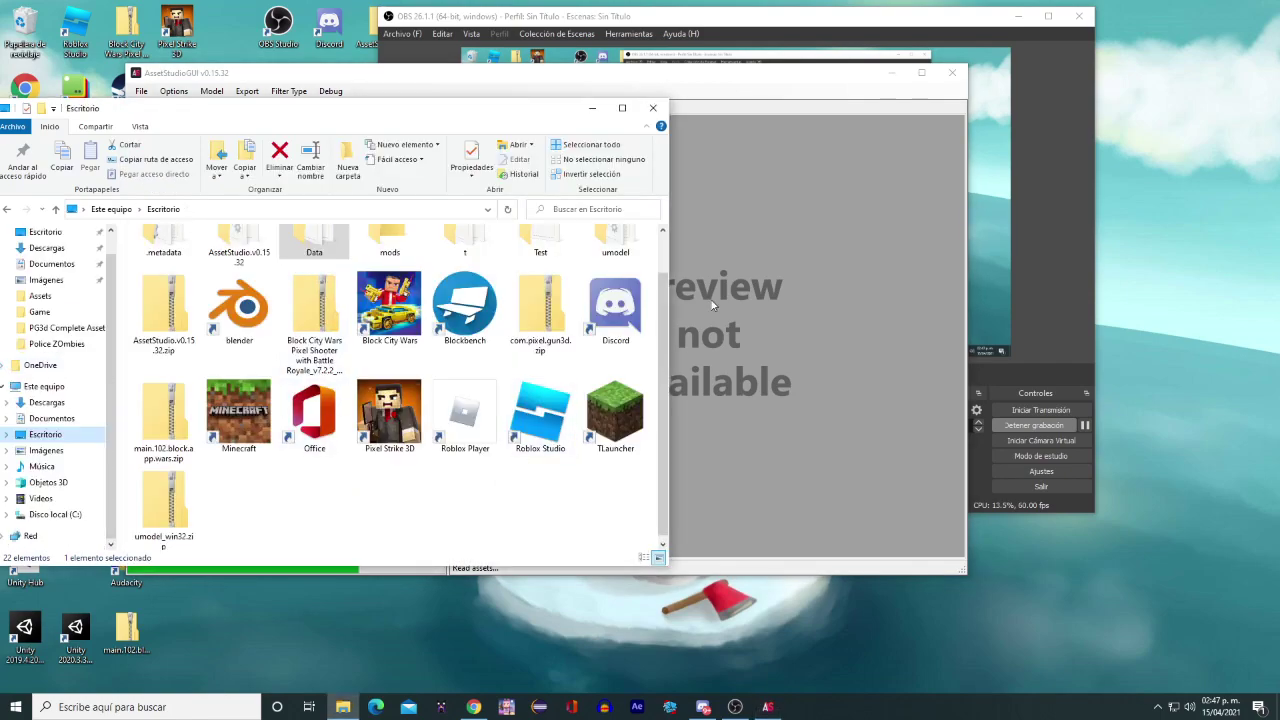
pyautogui.hotkey('alt', 'Tab')
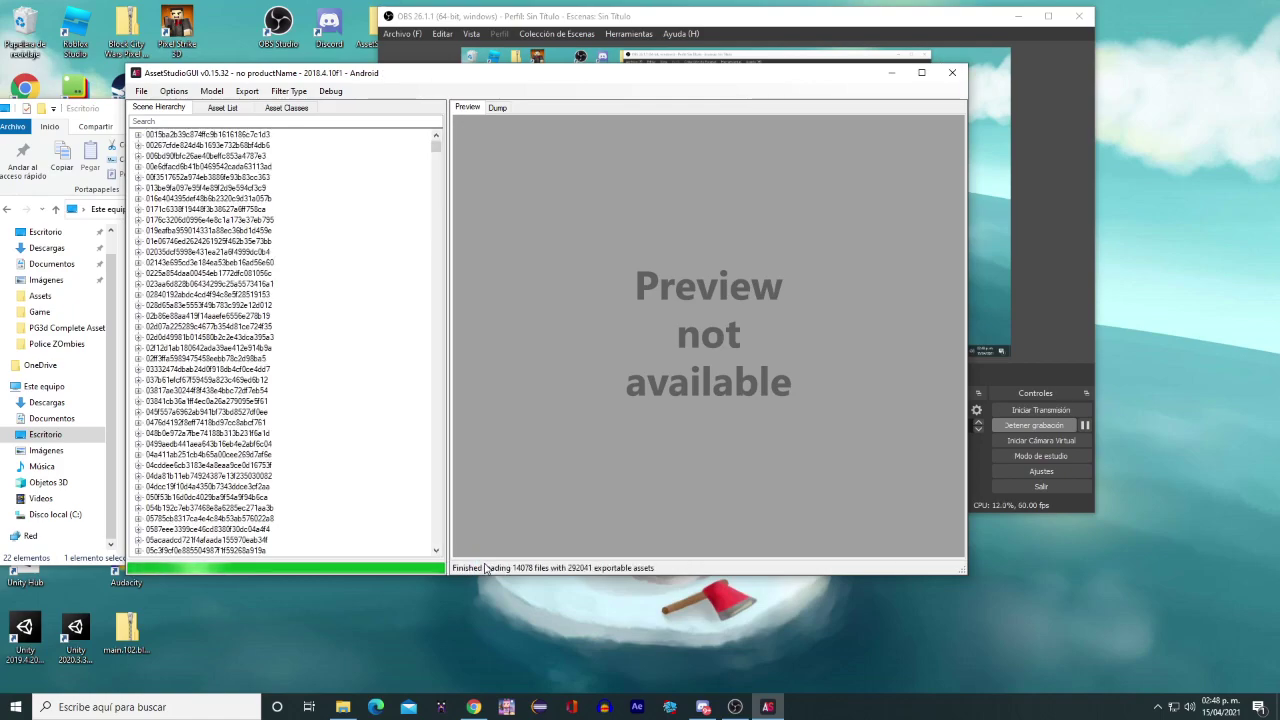
# Browse the loaded scene hierarchy, then show the asset list sorted in descending name order
pyautogui.scroll(-9, 290, 275)
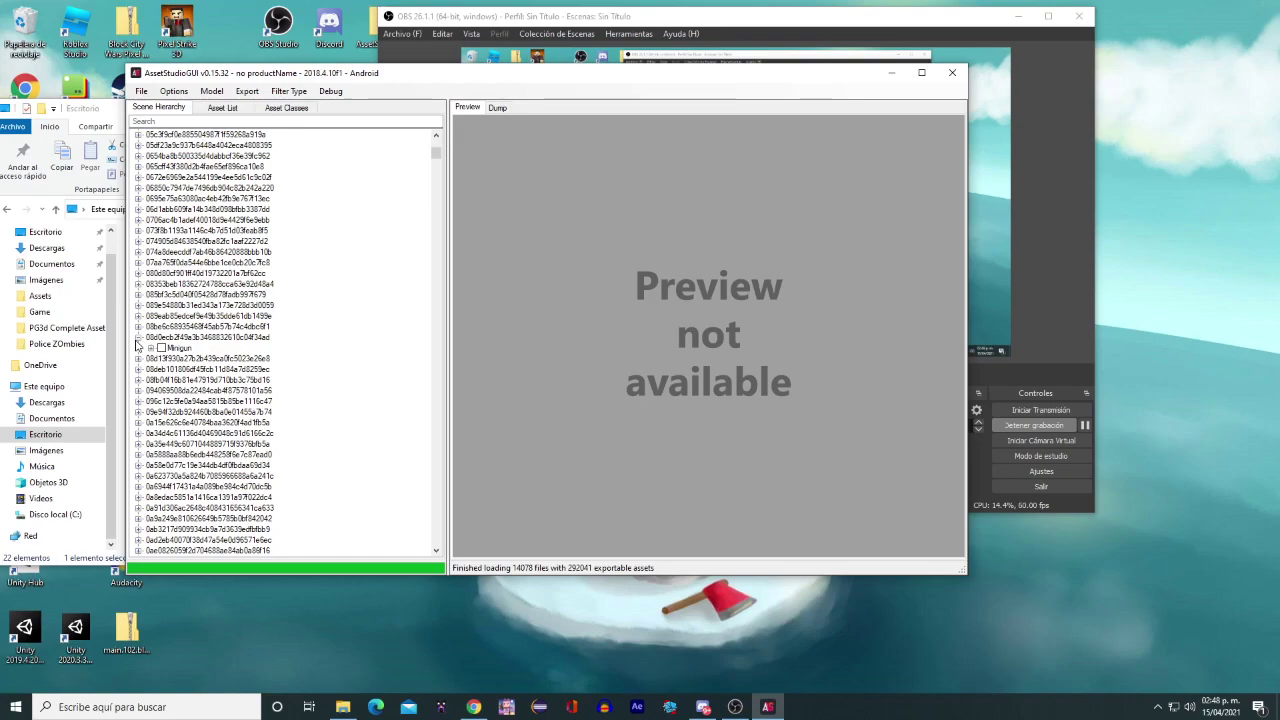
pyautogui.click(210, 108)
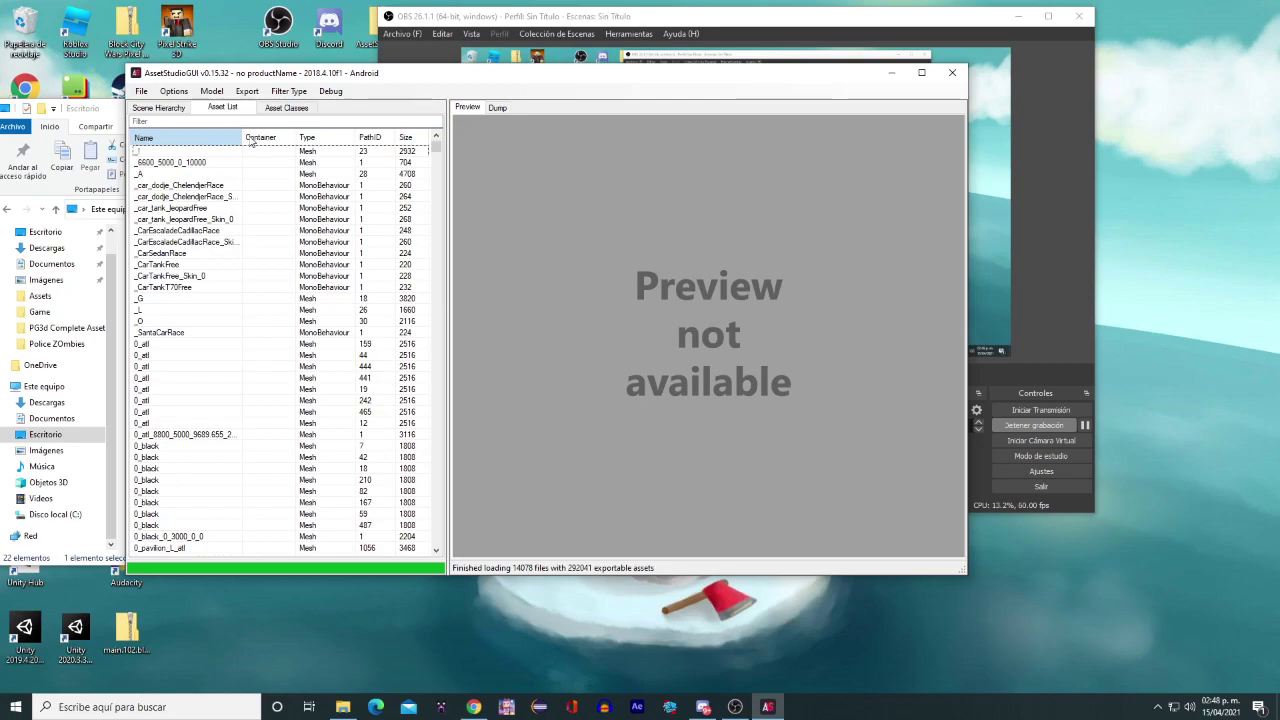
pyautogui.click(258, 137)
# Preview a ChinaHouse10_win mesh, the Crack2 texture and the Без имени-1 texture
pyautogui.click(205, 185)
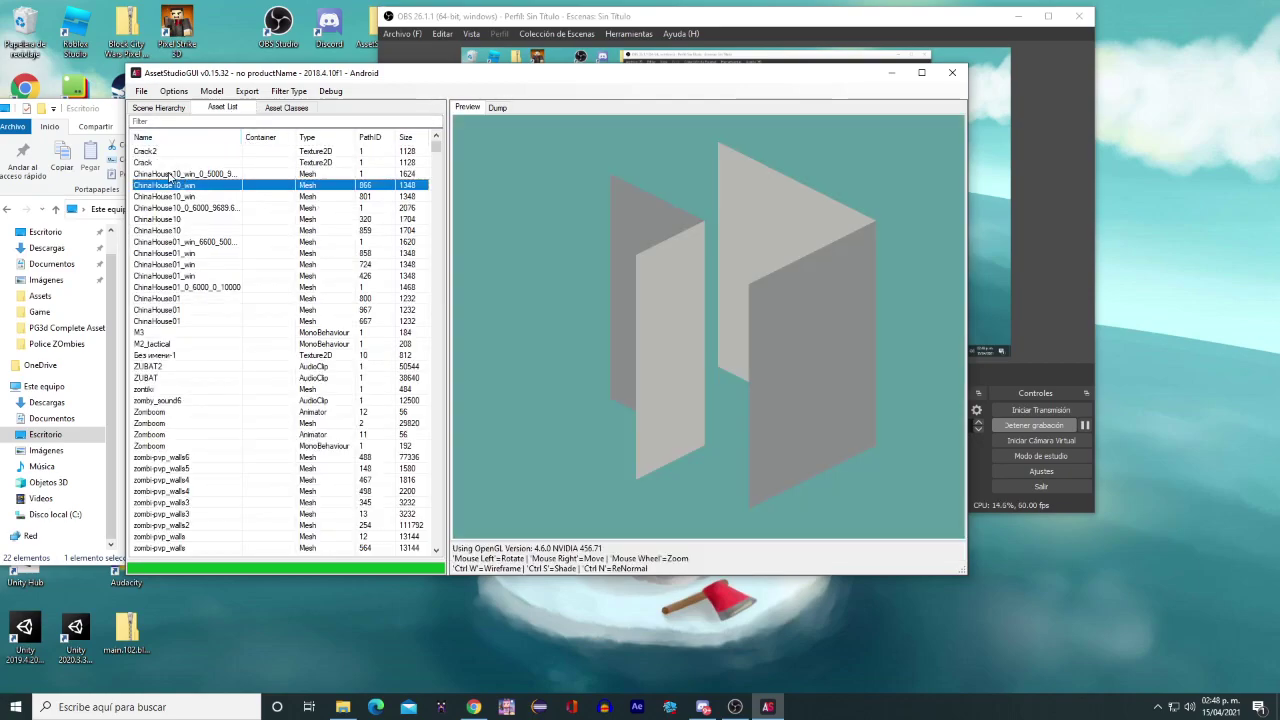
pyautogui.click(249, 154)
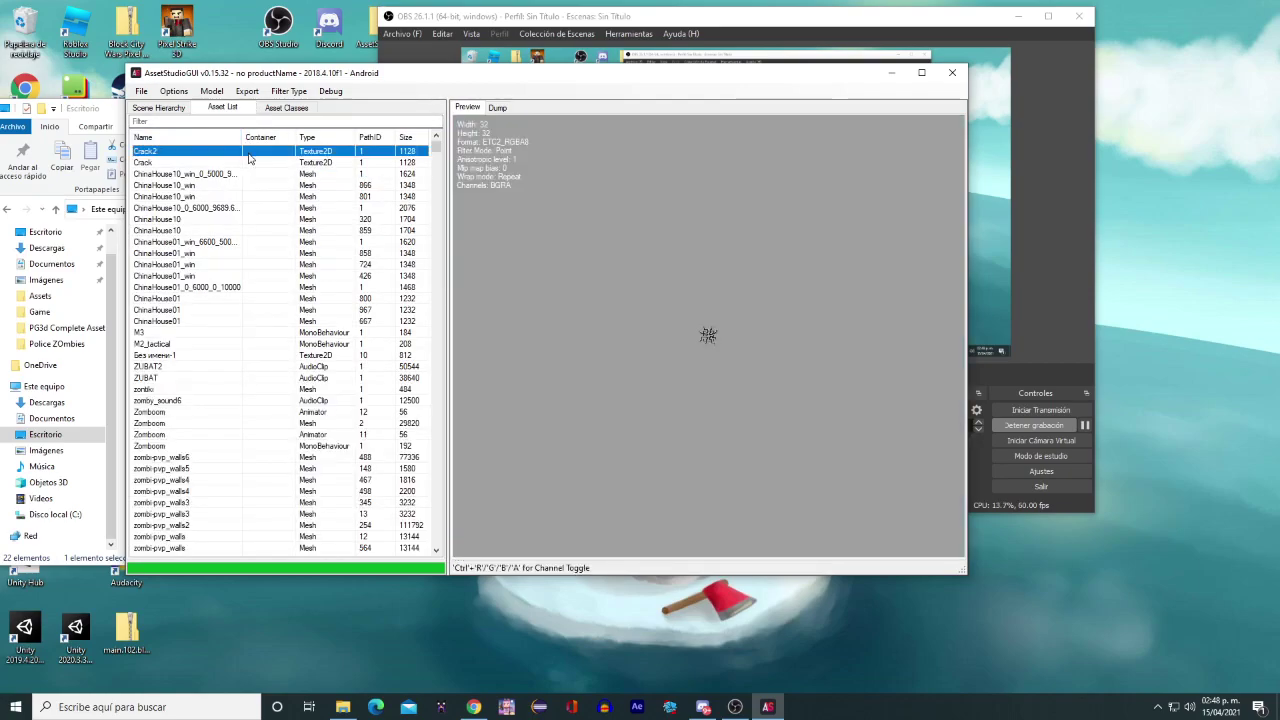
pyautogui.click(277, 357)
# Examine the Zomboom mesh from several angles, along with the Zomboom Animator entries and the zomby_sound6 audio clip
pyautogui.click(280, 423)
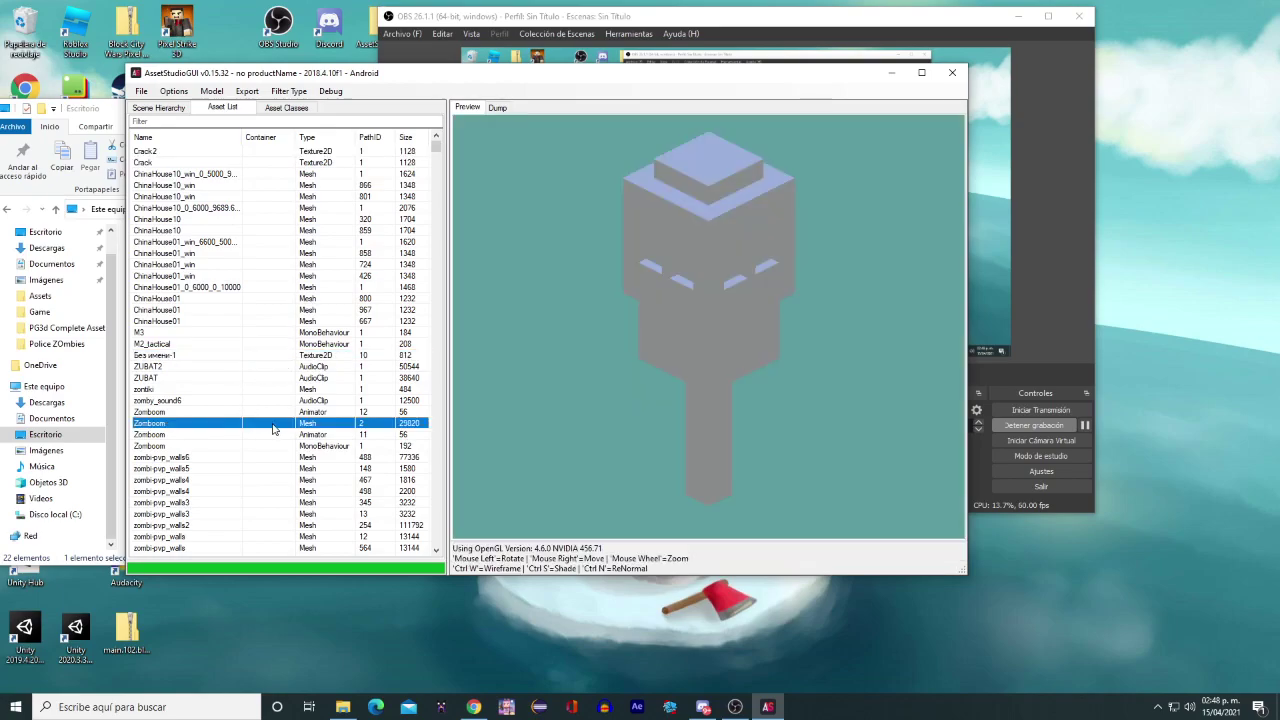
pyautogui.scroll(-2, 280, 424)
pyautogui.moveTo(692, 262); pyautogui.dragTo(807, 204)
pyautogui.click(227, 368)
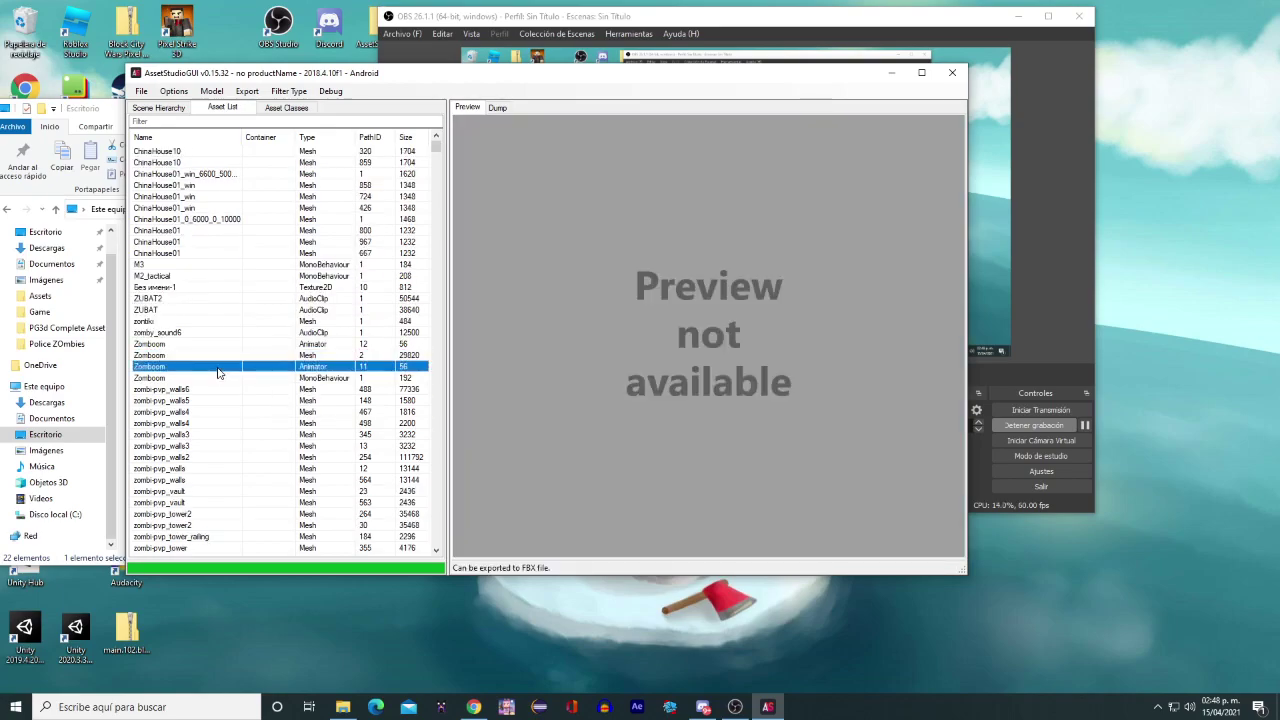
pyautogui.click(241, 357)
pyautogui.moveTo(640, 260); pyautogui.dragTo(743, 122)
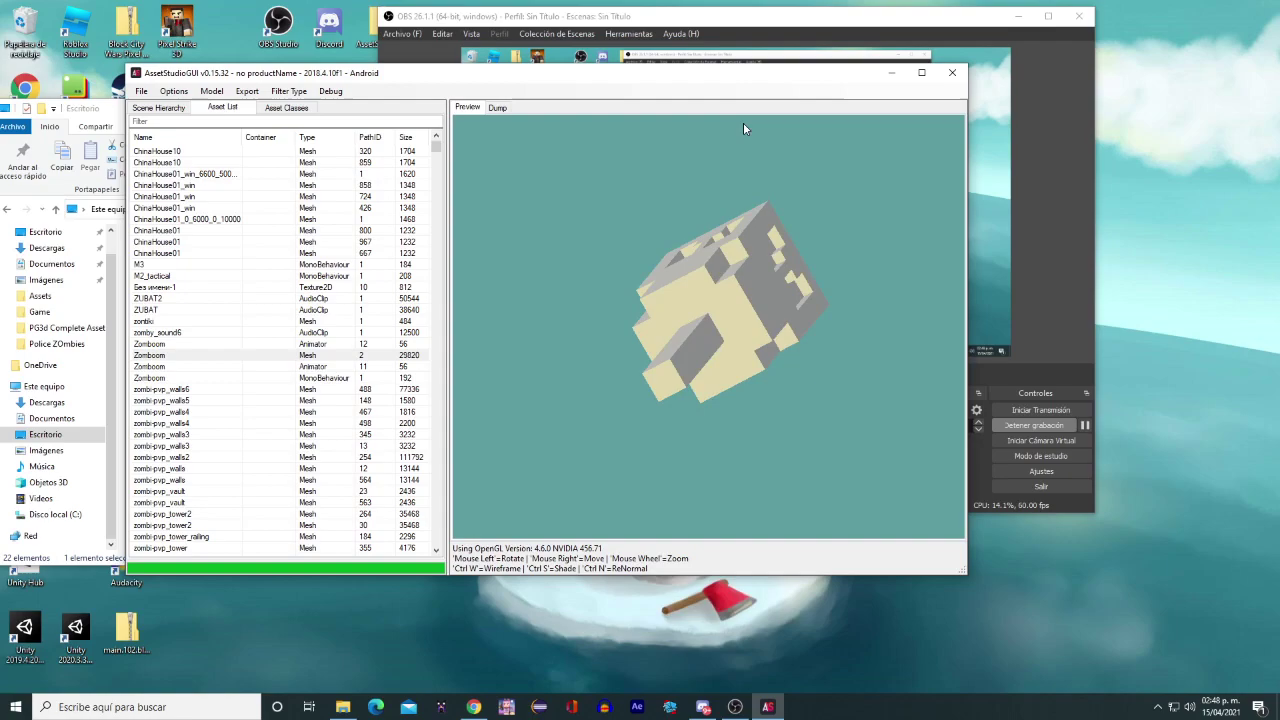
pyautogui.moveTo(514, 314); pyautogui.dragTo(404, 287)
pyautogui.click(300, 344)
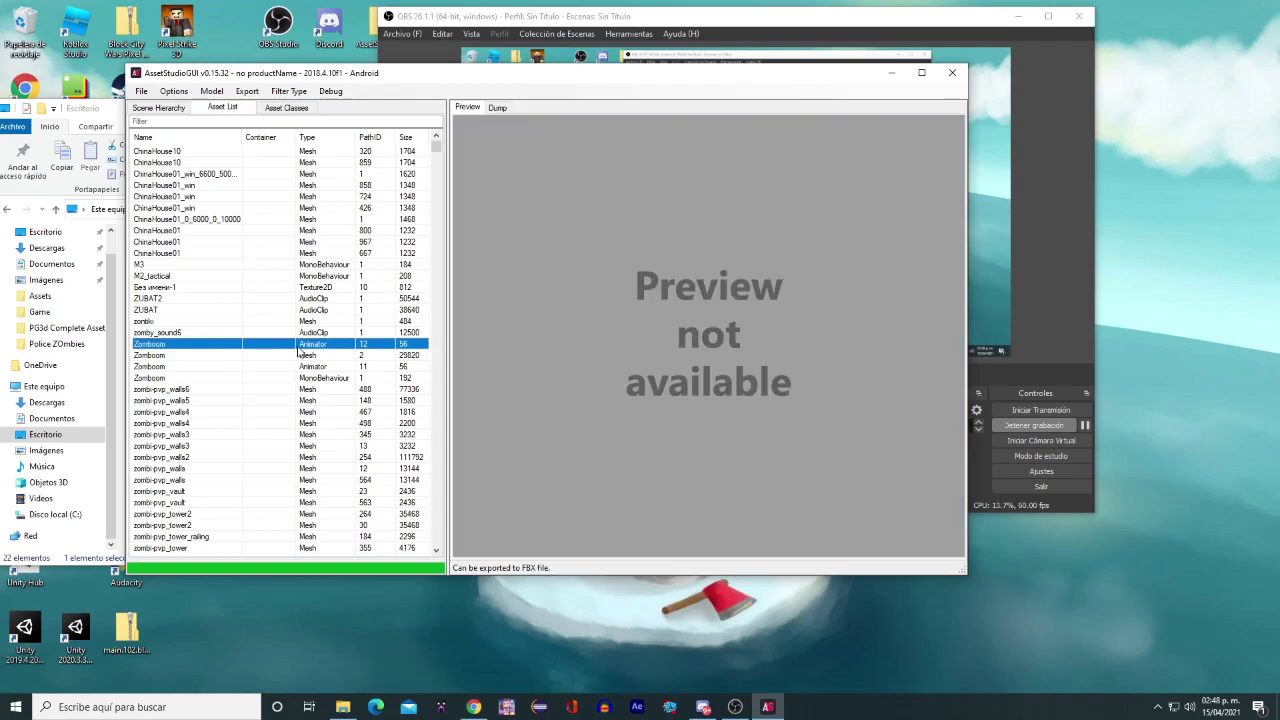
pyautogui.click(316, 333)
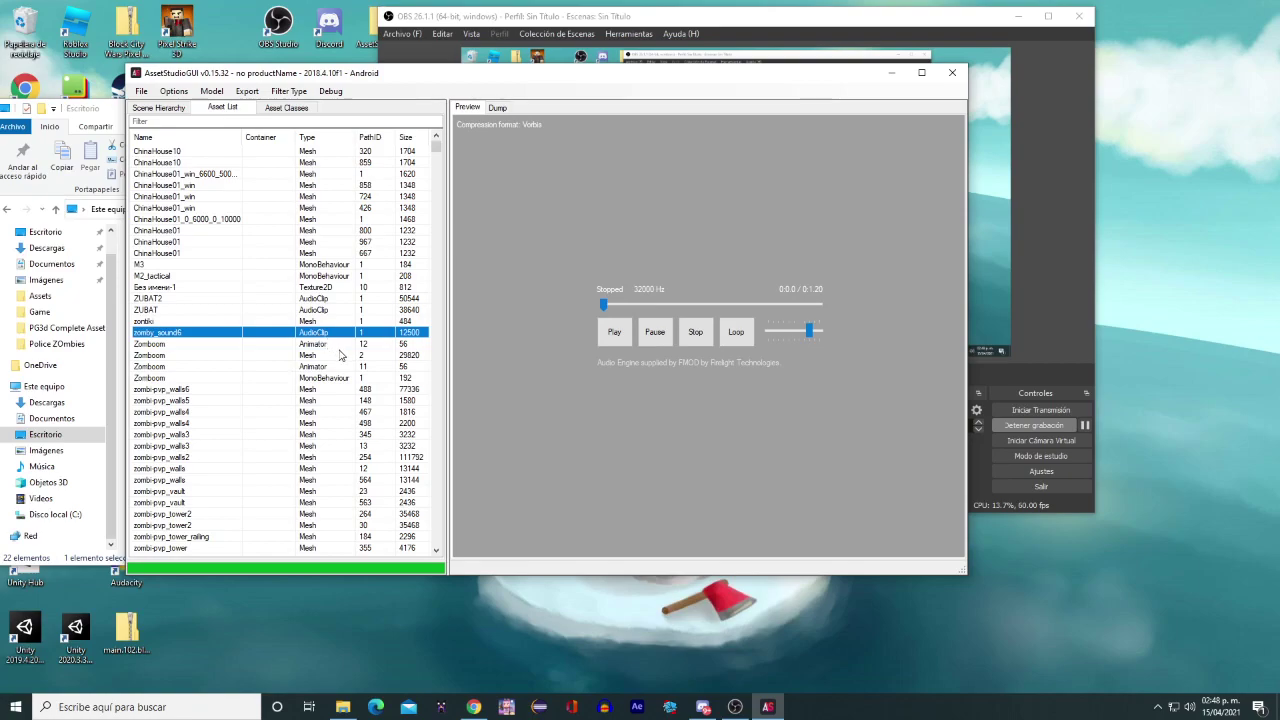
pyautogui.click(222, 366)
# Preview the zombi-pvp_walls4, zombi-pvp_walls3 and zombi-pvp_walls meshes, rotating the walls3 model
pyautogui.click(275, 411)
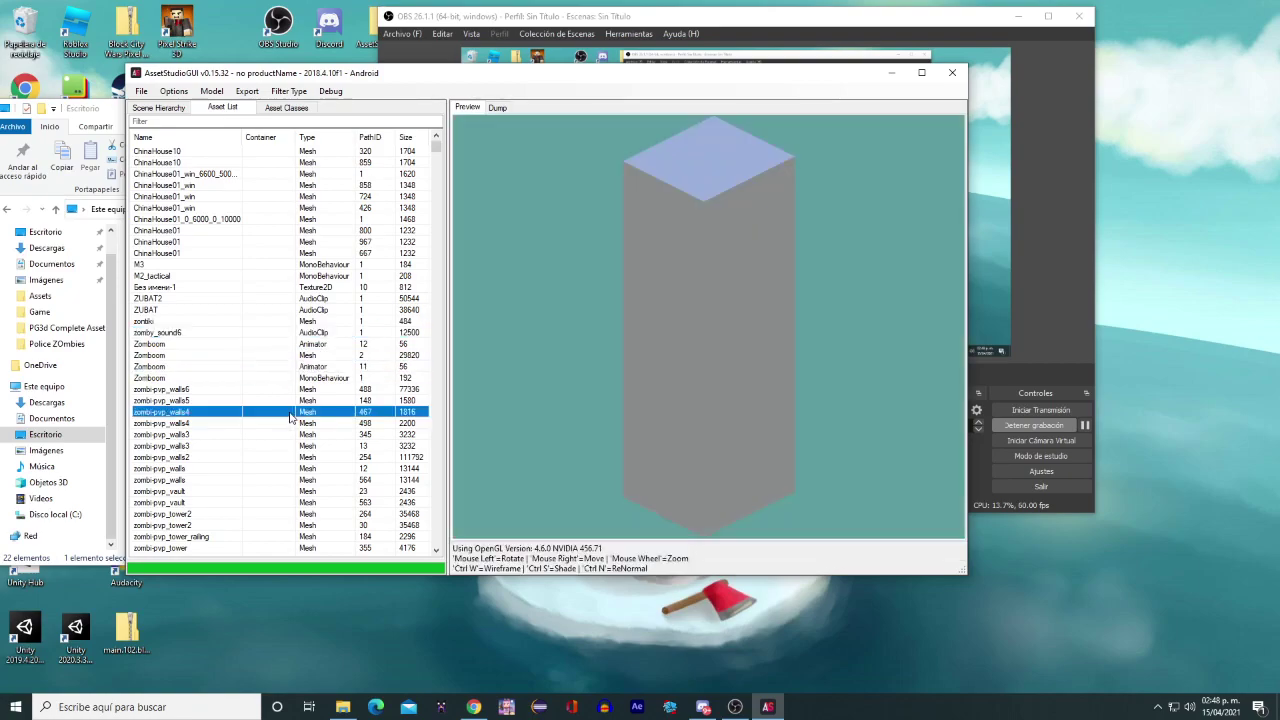
pyautogui.click(280, 445)
pyautogui.moveTo(680, 310); pyautogui.dragTo(886, 222)
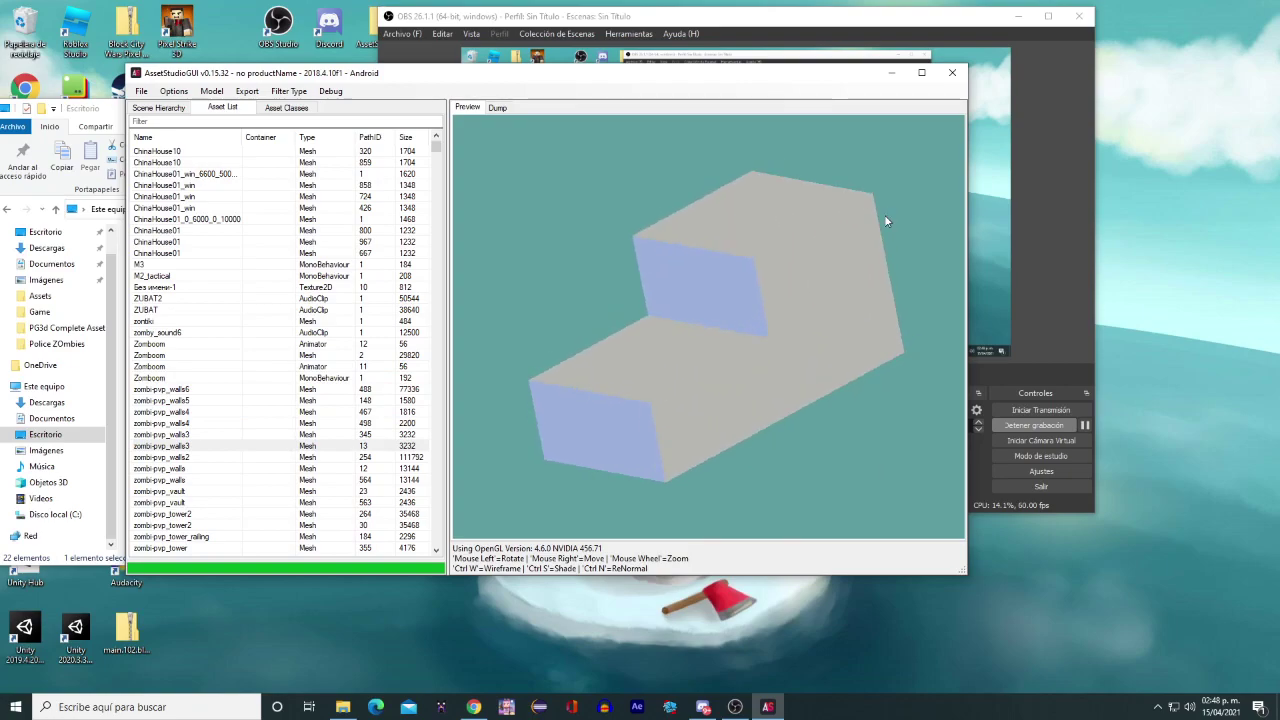
pyautogui.click(303, 447)
pyautogui.click(260, 470)
# Preview the zombi-pvp shed and tower meshes and examine the zombi-pvp_tower model from several angles
pyautogui.scroll(-4, 260, 468)
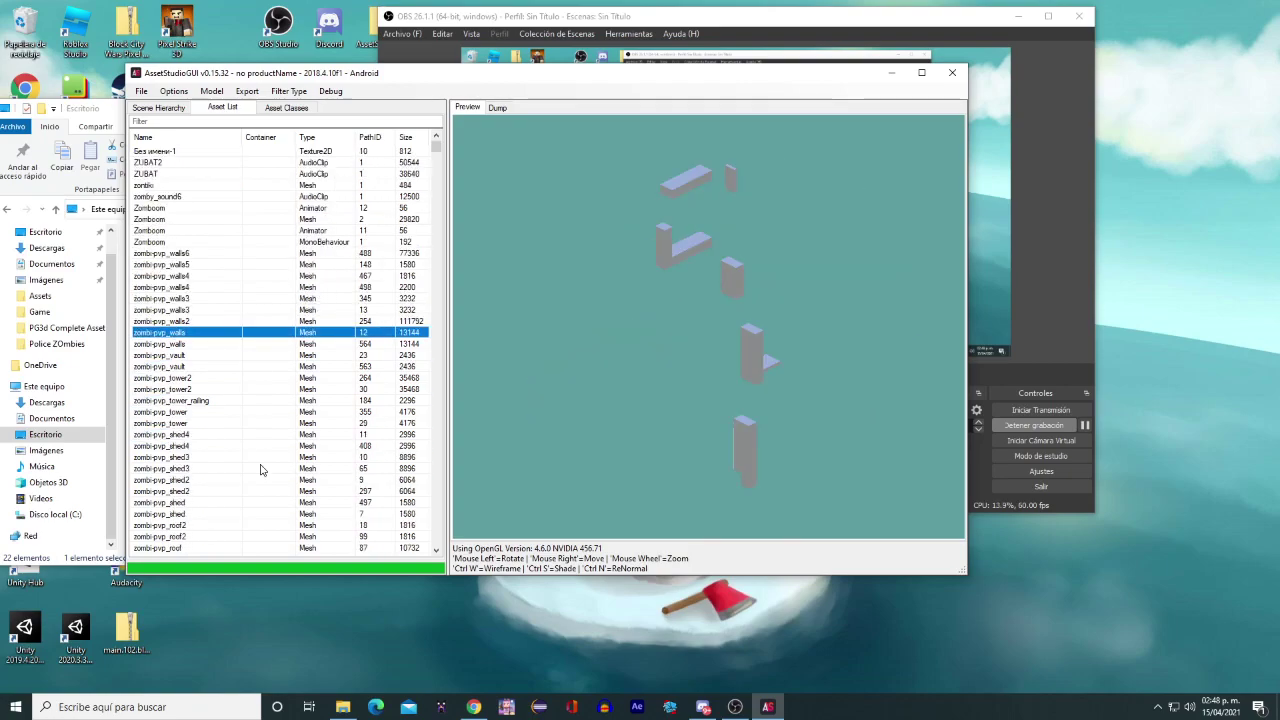
pyautogui.click(263, 466)
pyautogui.click(357, 394)
pyautogui.click(303, 434)
pyautogui.click(338, 423)
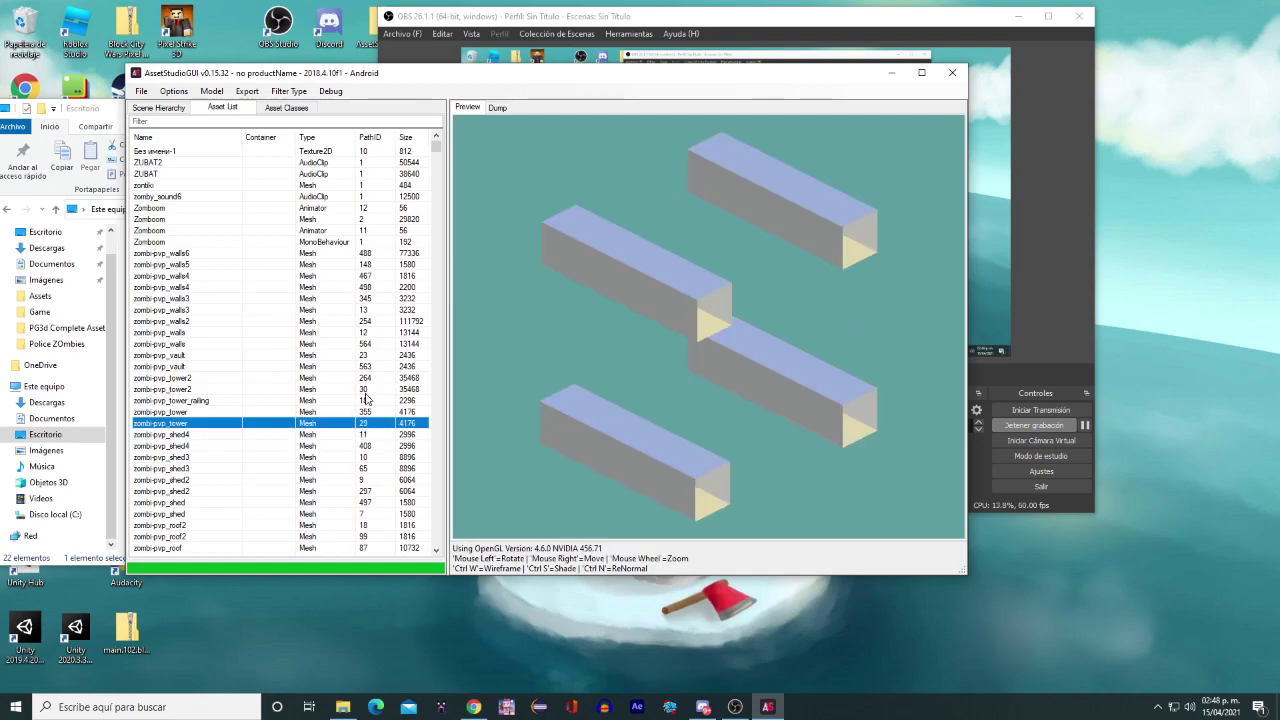
pyautogui.moveTo(700, 300); pyautogui.dragTo(812, 218)
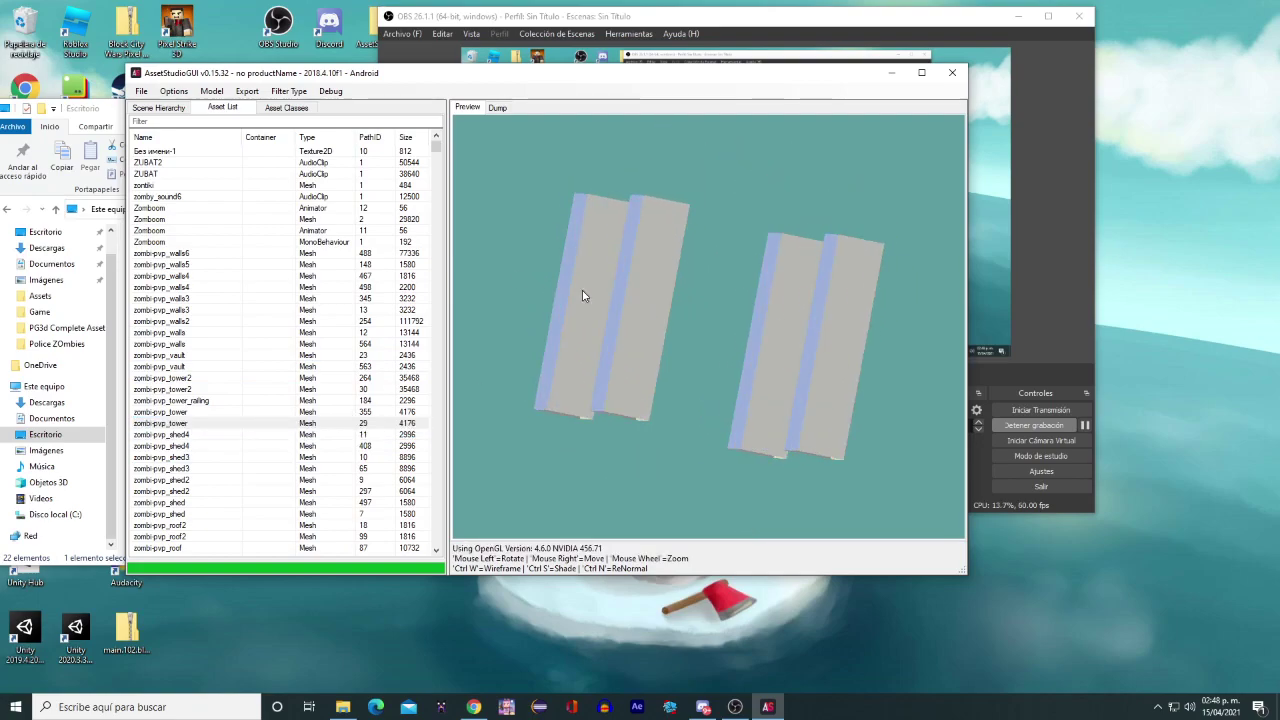
pyautogui.moveTo(584, 295); pyautogui.dragTo(513, 433)
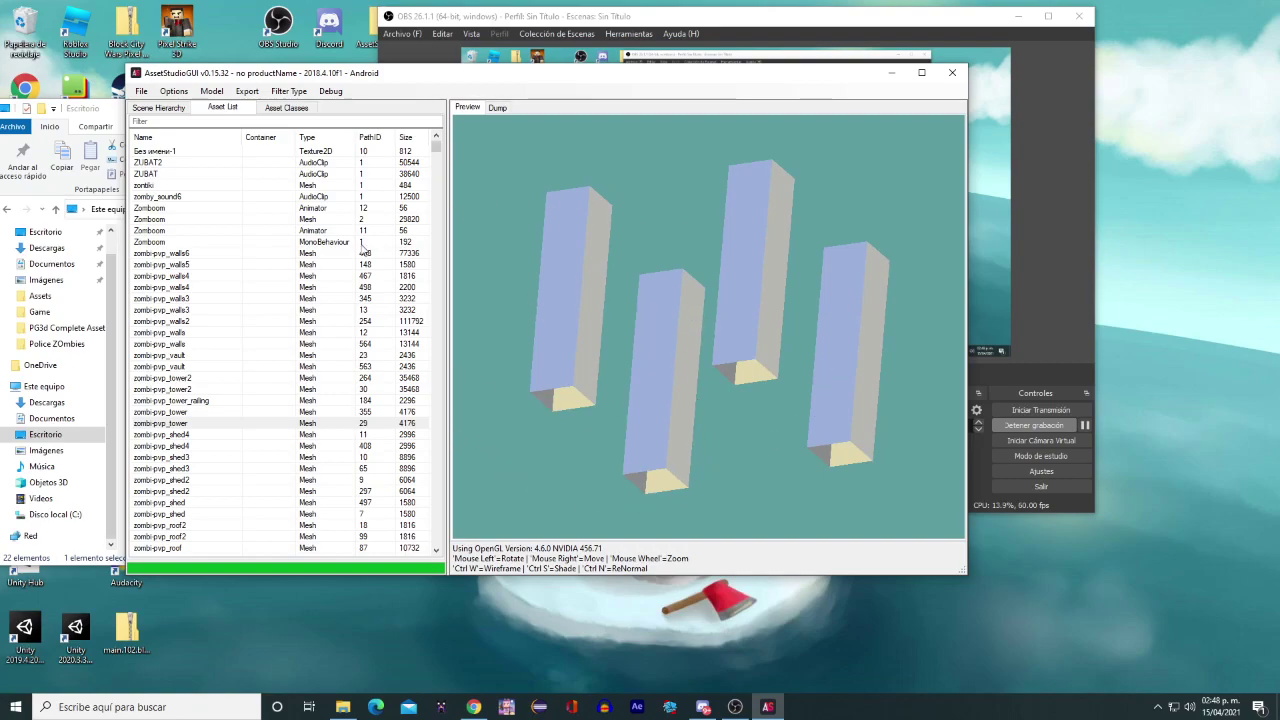
# Examine further zombi-pvp meshes, from the tower and shed models down to zombi-pvp_radiation2
pyautogui.scroll(-3, 240, 377)
pyautogui.click(240, 377)
pyautogui.click(176, 414)
pyautogui.click(225, 468)
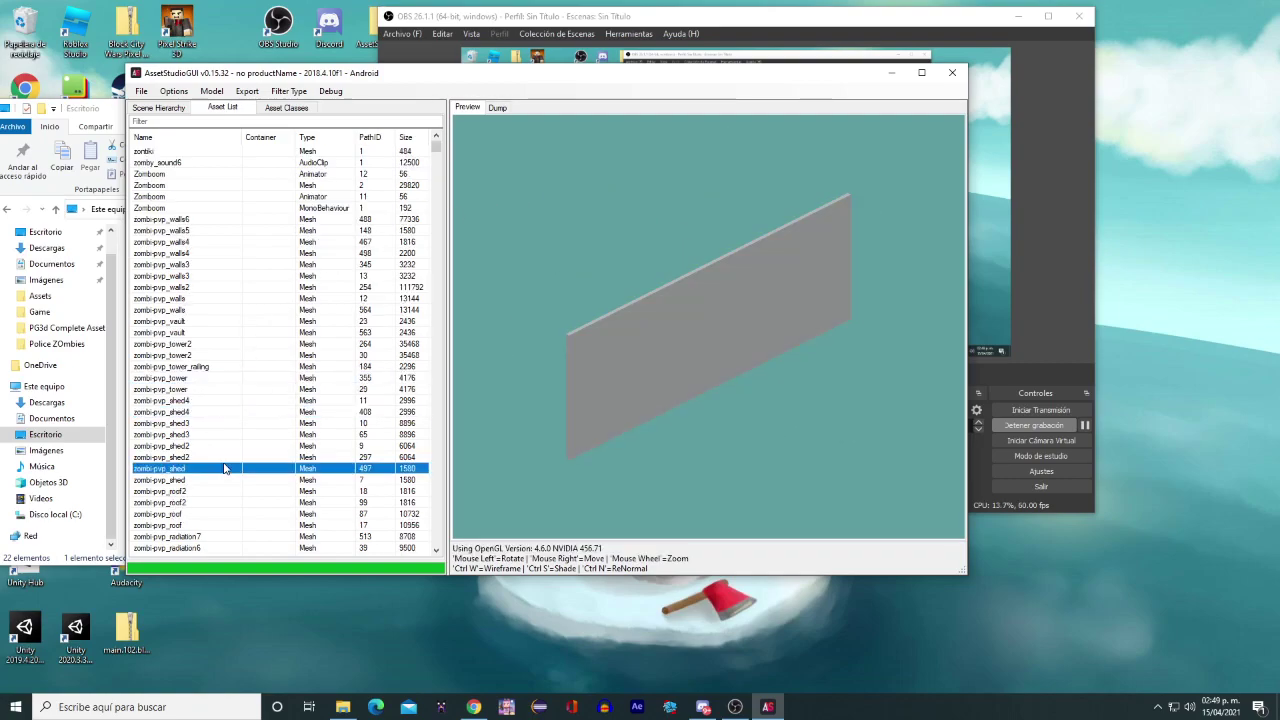
pyautogui.scroll(-3, 225, 468)
pyautogui.click(225, 434)
pyautogui.scroll(-1, 225, 434)
pyautogui.click(225, 468)
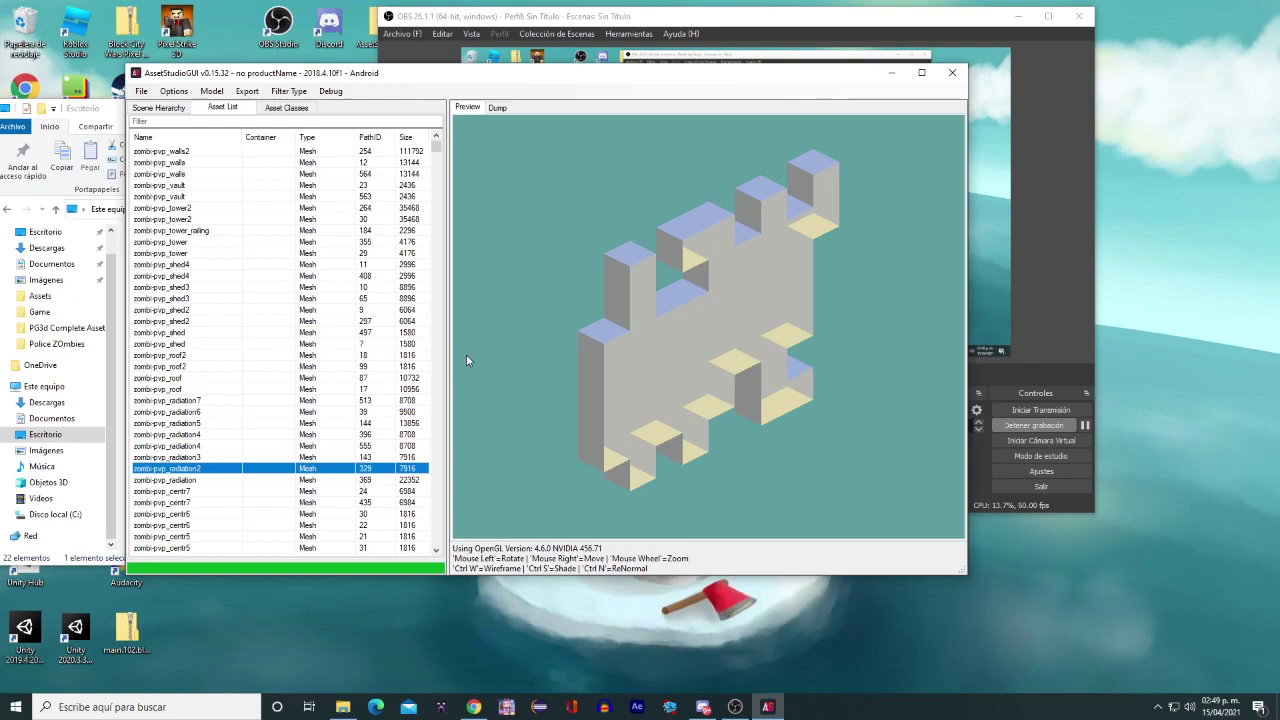
# Browse the asset previews from the zombi-pvp_centr meshes down to the Zombie_UnSelectMode texture
pyautogui.click(340, 427)
pyautogui.scroll(-4, 340, 427)
pyautogui.click(340, 427)
pyautogui.scroll(-1, 340, 427)
pyautogui.click(340, 427)
pyautogui.scroll(-3, 340, 427)
pyautogui.click(340, 427)
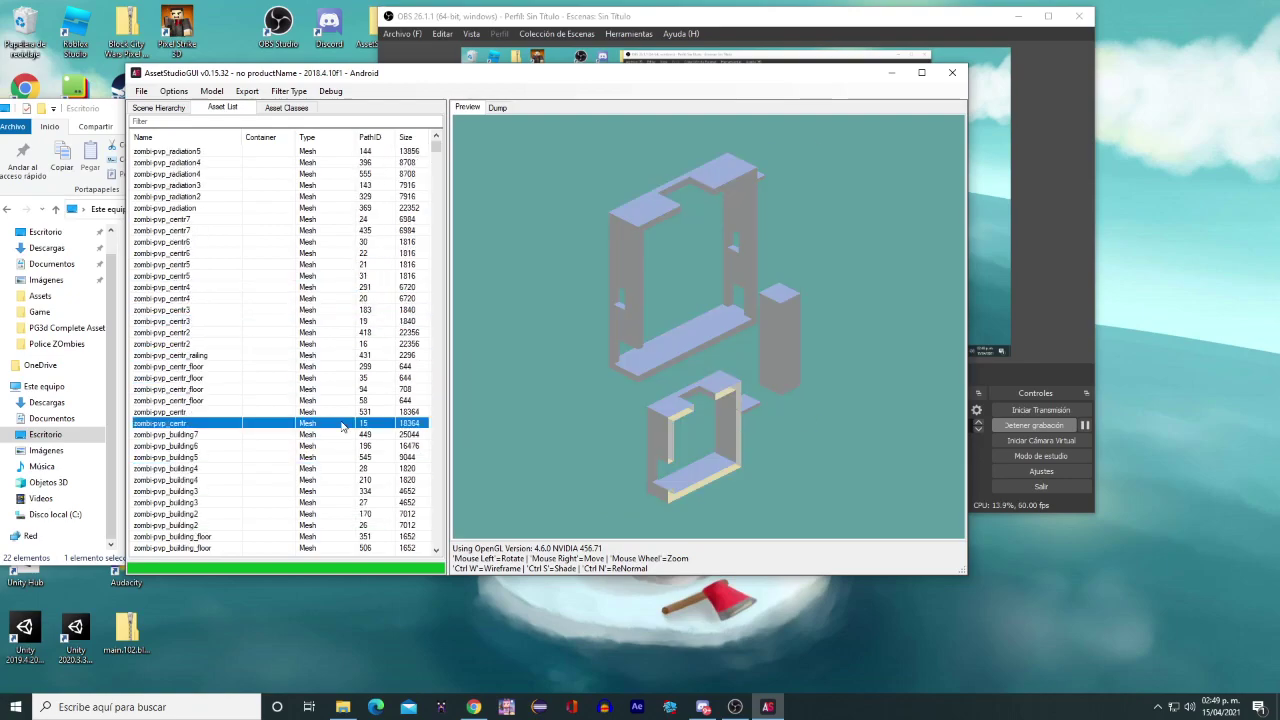
pyautogui.scroll(-3, 340, 427)
pyautogui.click(340, 427)
pyautogui.scroll(-3, 340, 427)
pyautogui.scroll(-4, 341, 427)
pyautogui.click(341, 427)
pyautogui.scroll(-3, 343, 427)
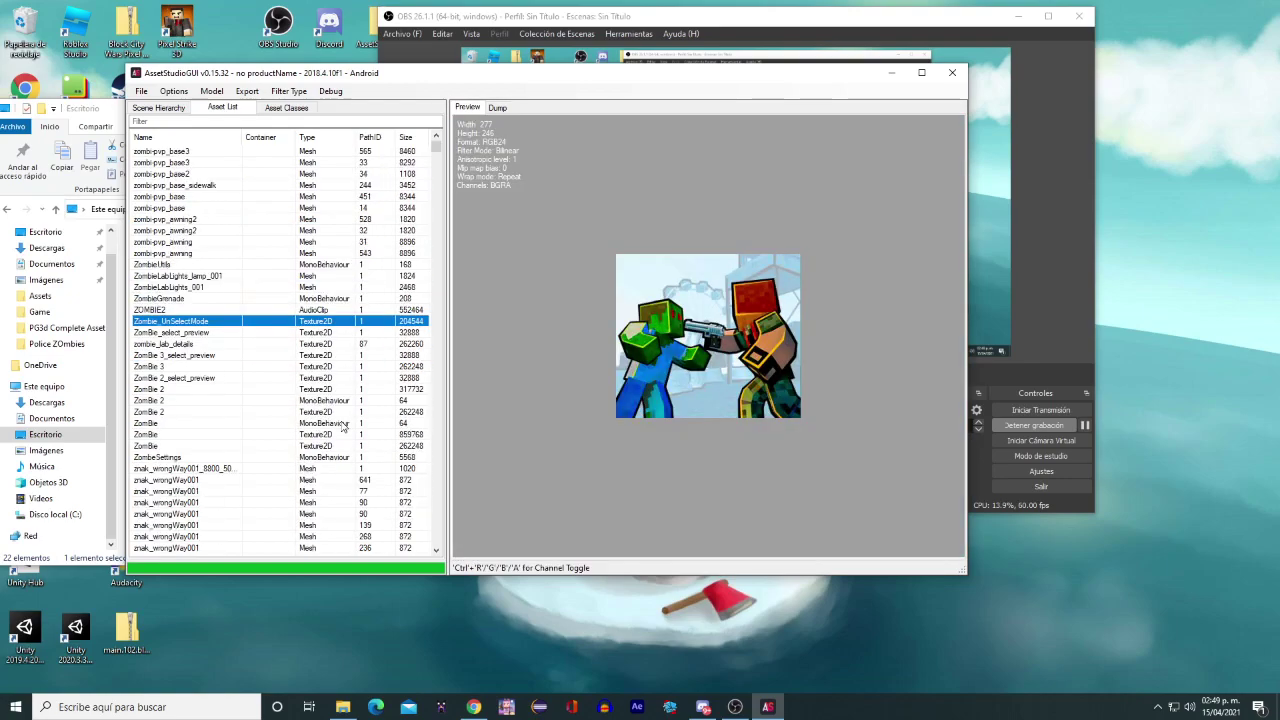
# Select the ZomBie 2 MonoBehaviour, dismiss its assembly folder selection, and preview the znak_stolb_wrongWay mesh
pyautogui.click(342, 404)
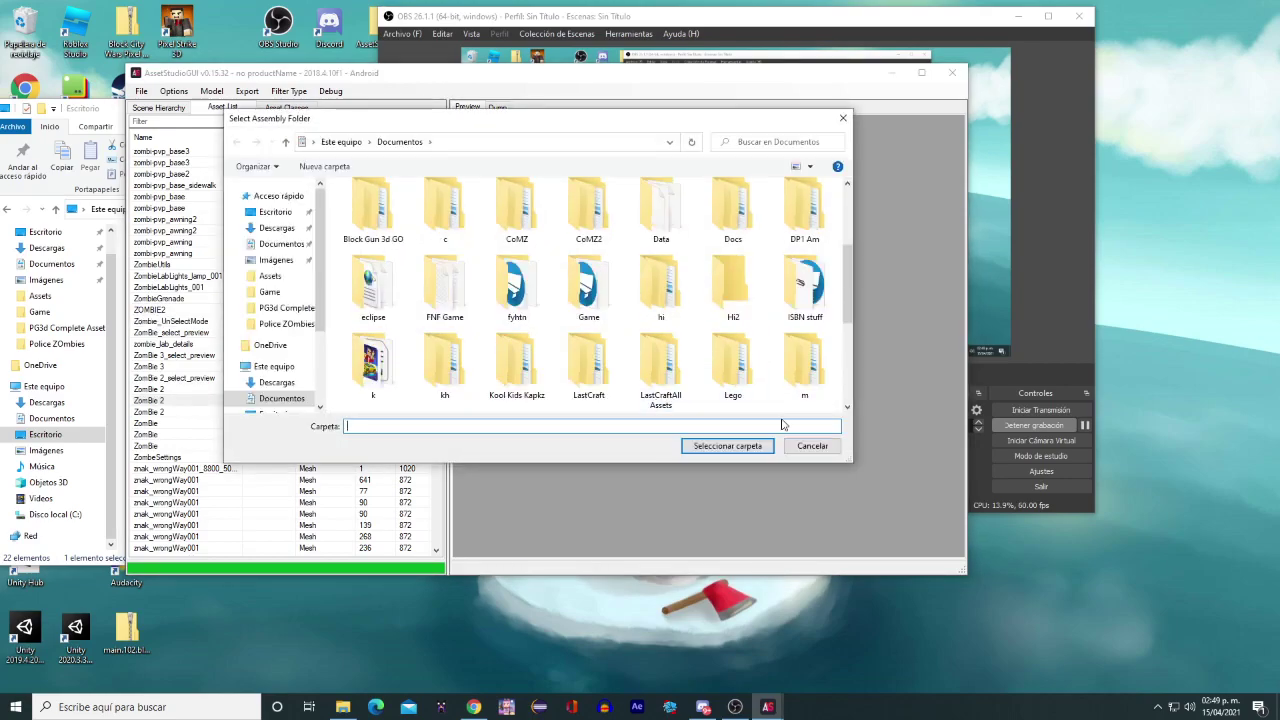
pyautogui.click(808, 445)
pyautogui.scroll(-1, 322, 392)
pyautogui.scroll(-3, 322, 392)
pyautogui.click(322, 388)
pyautogui.scroll(-4, 322, 392)
pyautogui.click(322, 390)
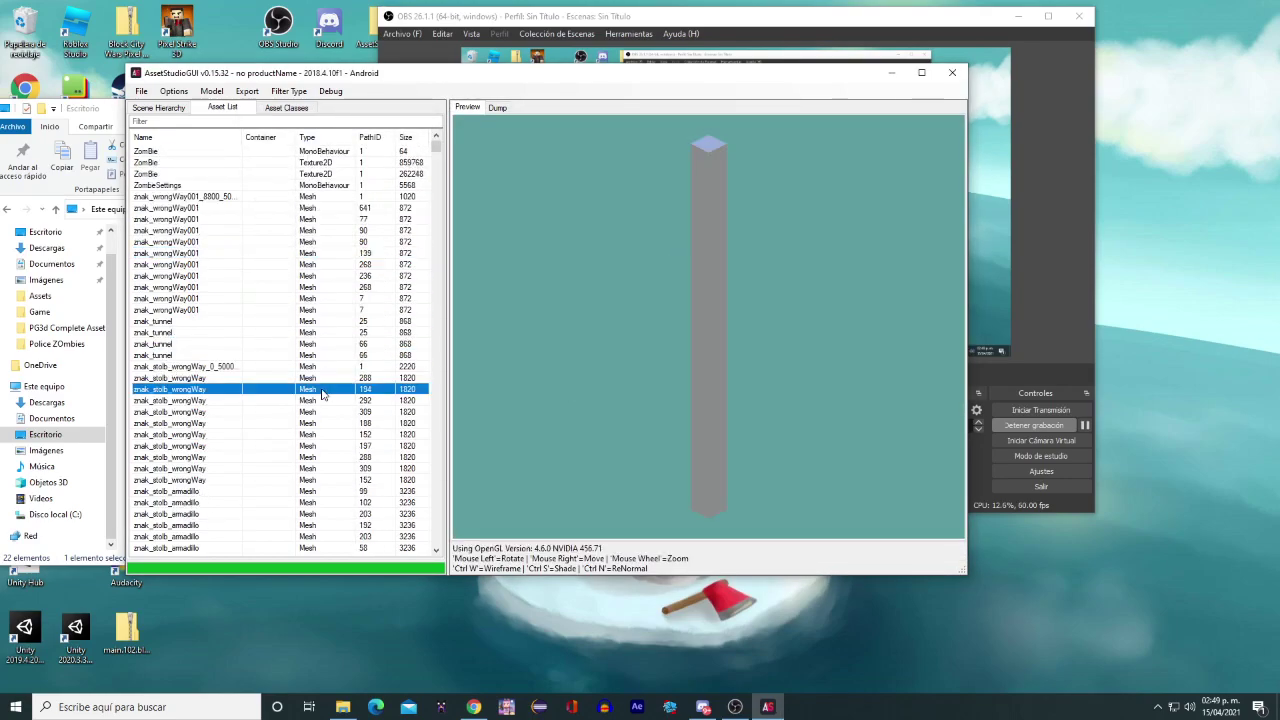
# Examine the road sign meshes from znak_stolb_armadilo through znak_stolb_071 to znak_roadClosed001
pyautogui.scroll(-4, 322, 393)
pyautogui.click(322, 389)
pyautogui.scroll(-4, 322, 393)
pyautogui.scroll(-3, 322, 393)
pyautogui.click(322, 389)
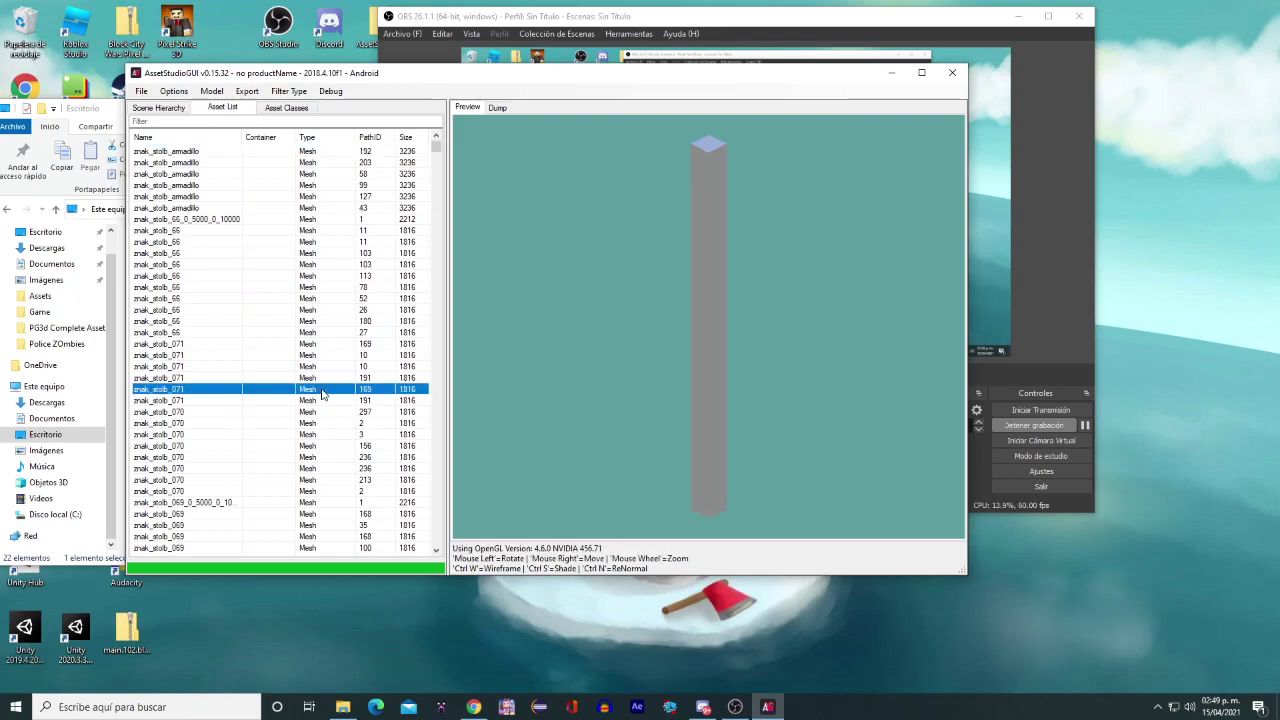
pyautogui.scroll(-4, 322, 393)
pyautogui.click(322, 389)
pyautogui.scroll(-4, 322, 393)
pyautogui.click(322, 389)
pyautogui.scroll(-5, 322, 393)
pyautogui.click(322, 389)
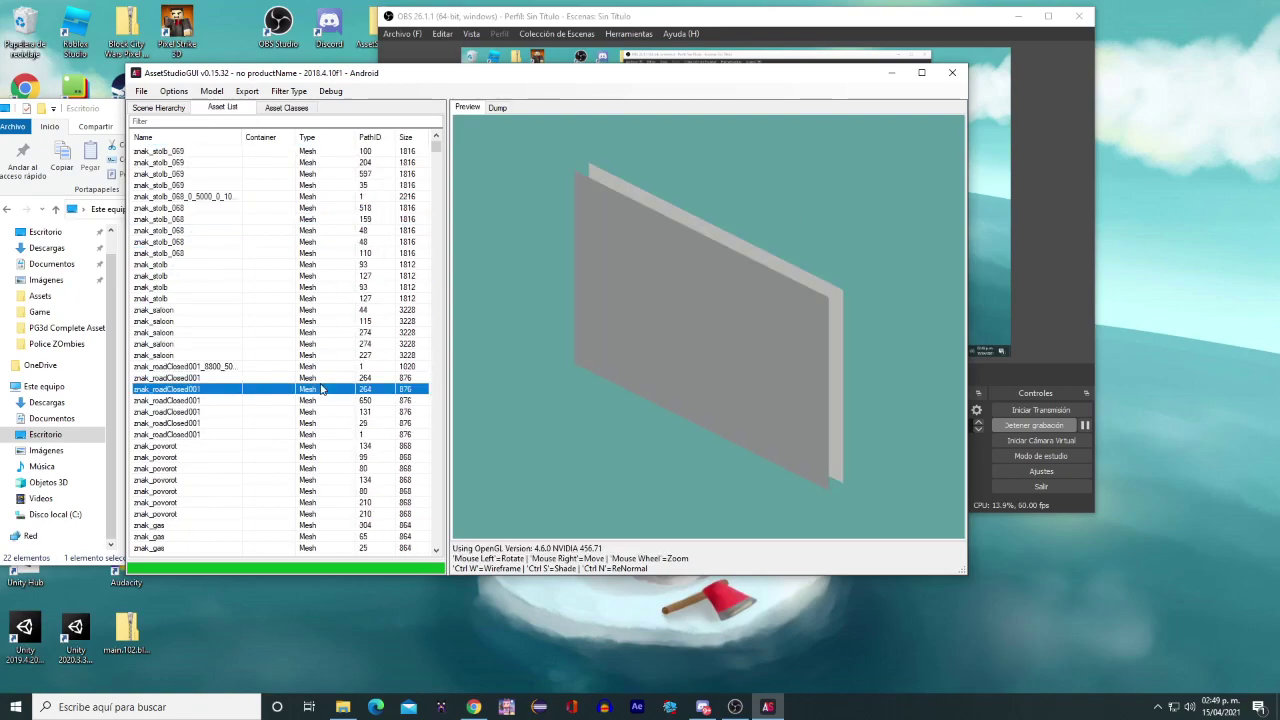
# Check the available export options for assets and for models
pyautogui.click(252, 92)
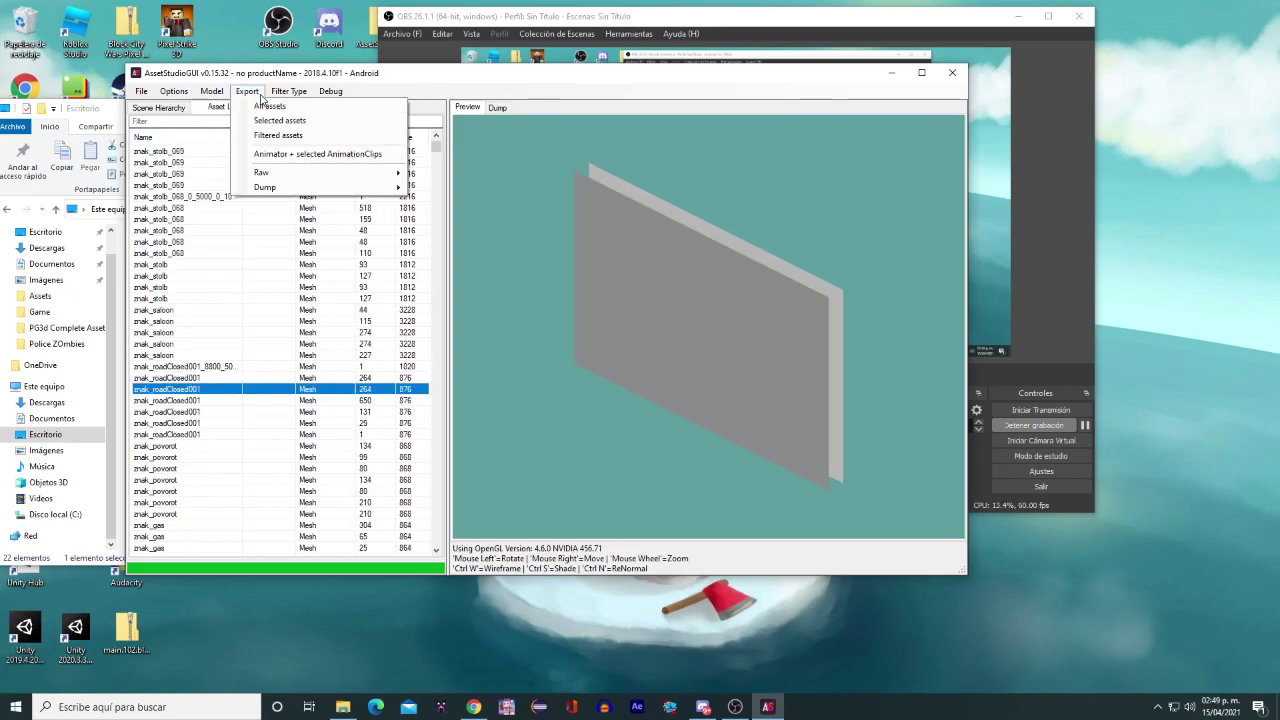
pyautogui.click(211, 91)
pyautogui.click(211, 91)
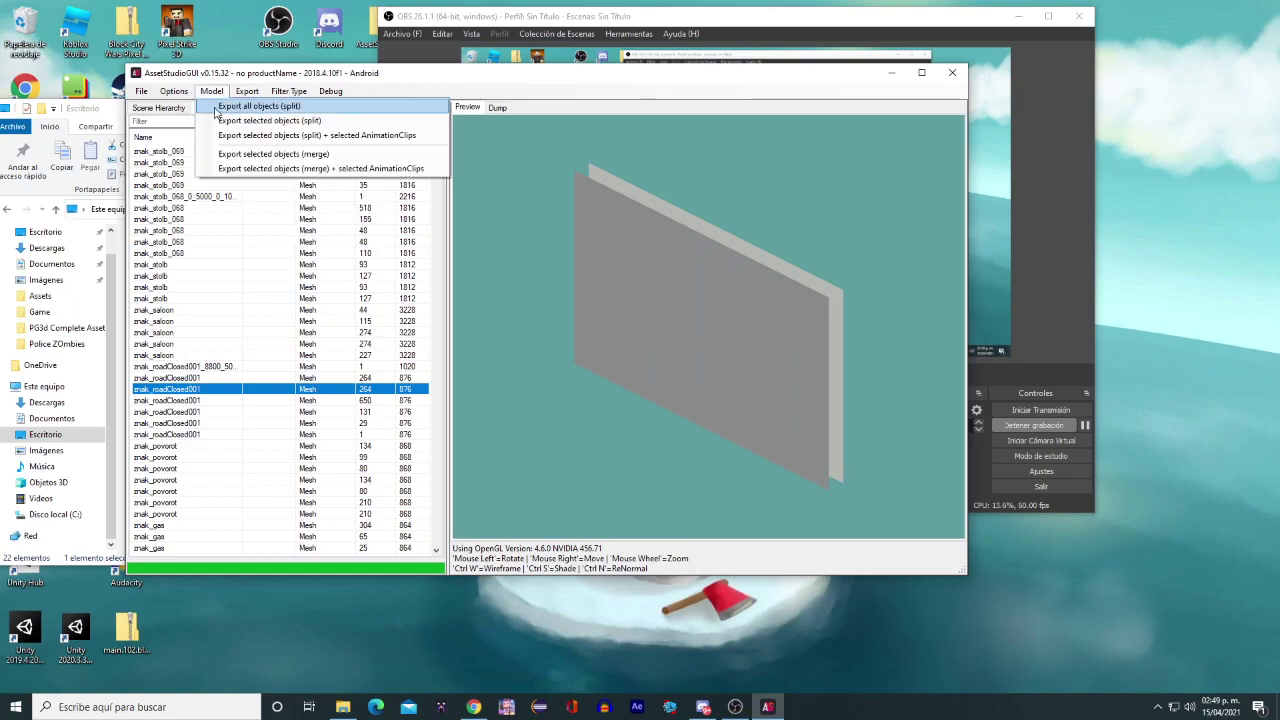
pyautogui.click(211, 91)
# Filter the asset list to the AnimationClip, Animator, AudioClip and Font types
pyautogui.click(285, 91)
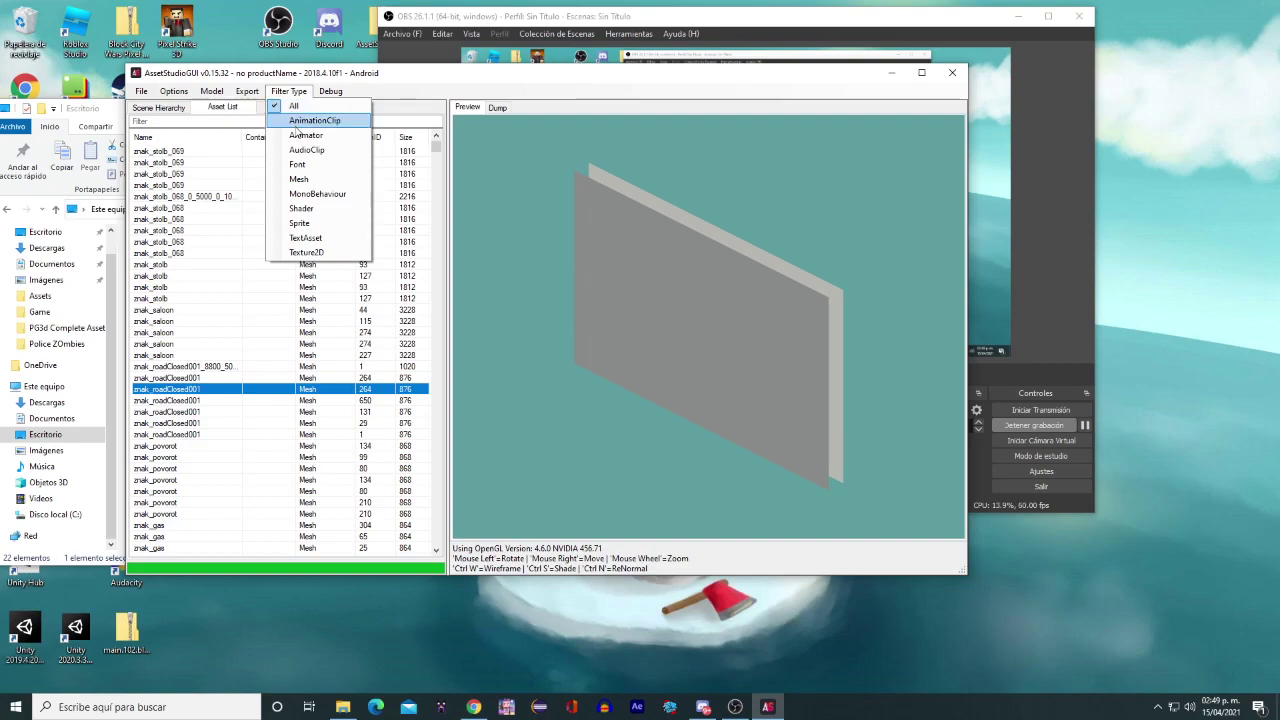
pyautogui.click(301, 122)
pyautogui.click(288, 91)
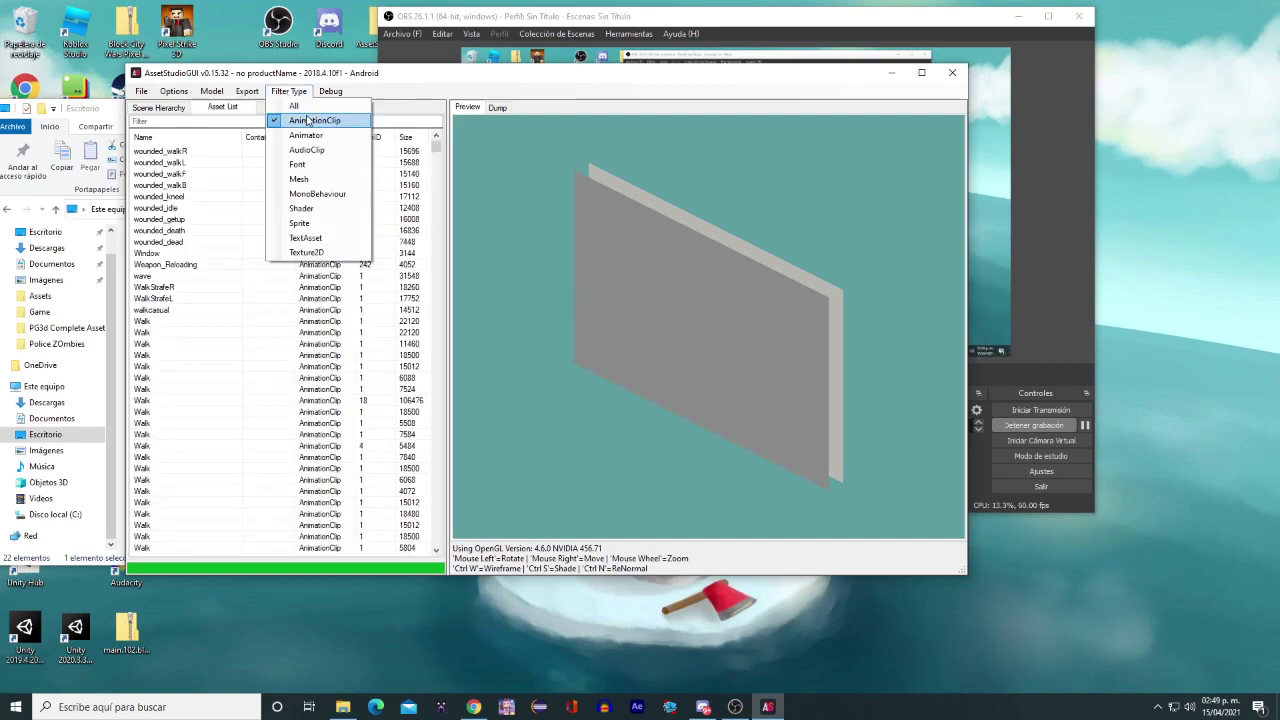
pyautogui.click(305, 135)
pyautogui.click(288, 91)
pyautogui.click(305, 149)
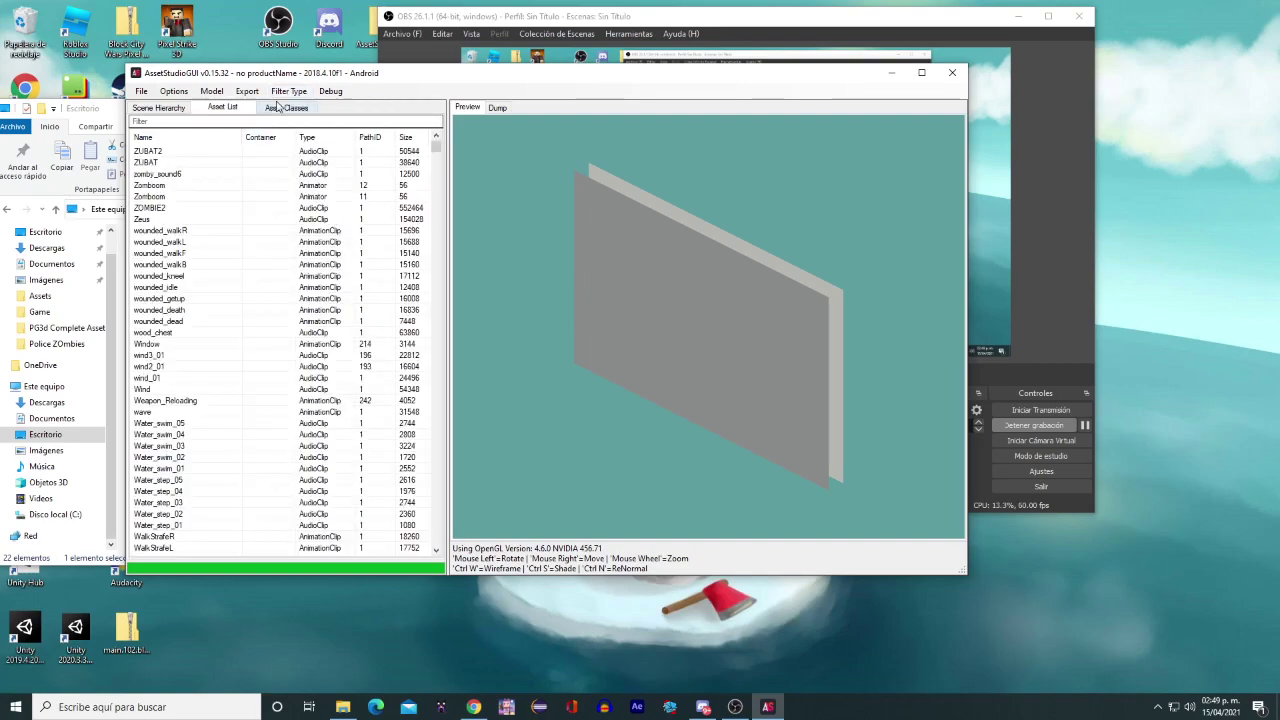
pyautogui.click(288, 91)
pyautogui.click(297, 164)
# Add Mesh, Shader, Sprite, TextAsset and Texture2D to the asset type filter, leaving MonoBehaviour out
pyautogui.click(288, 91)
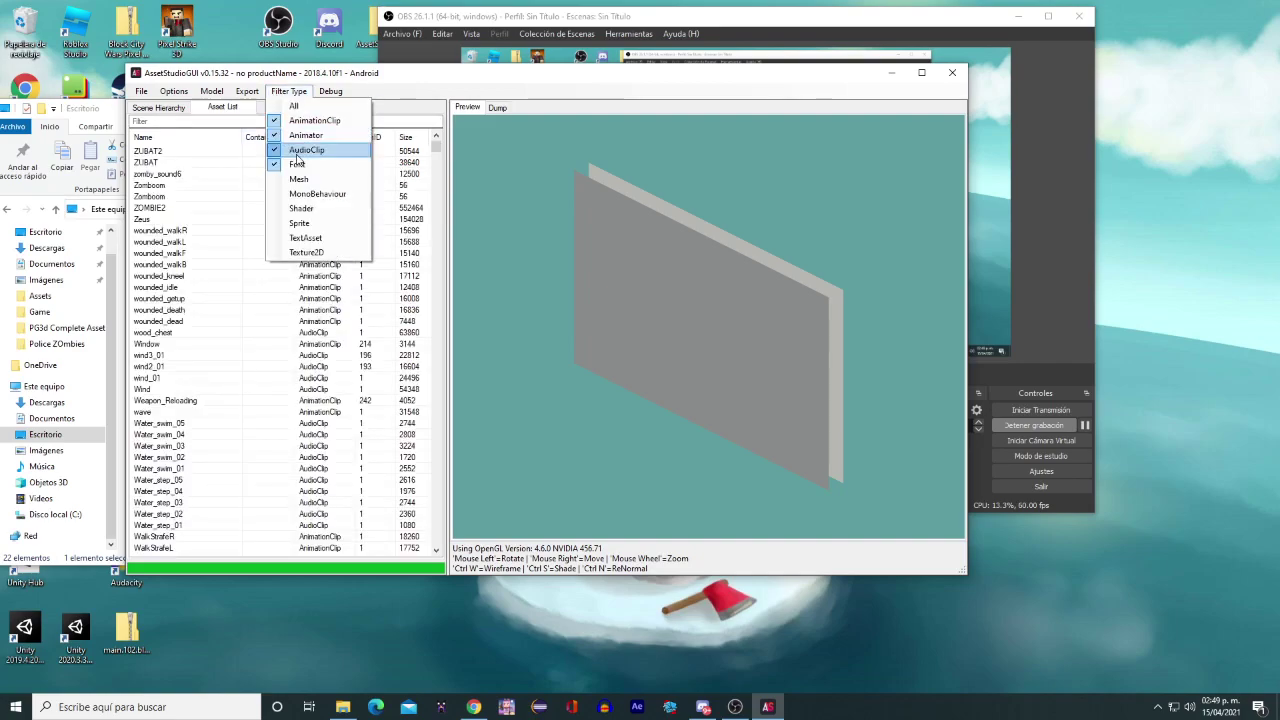
pyautogui.click(298, 179)
pyautogui.click(288, 91)
pyautogui.click(300, 208)
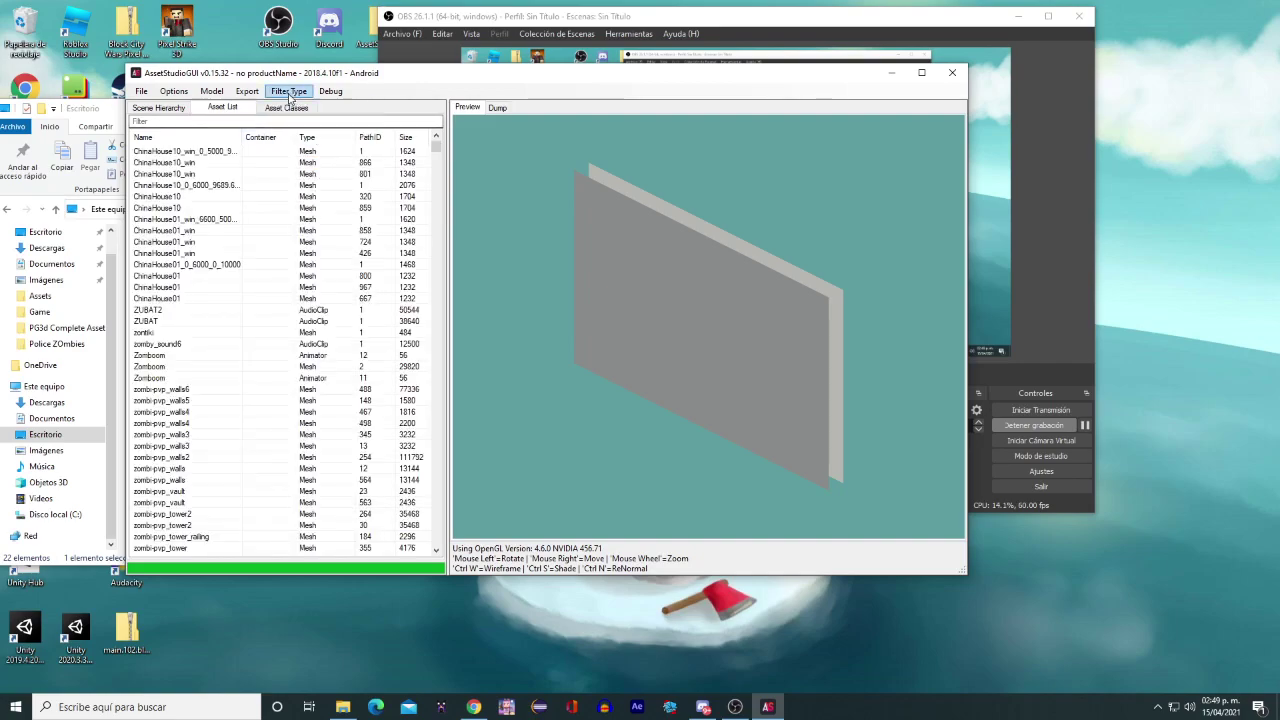
pyautogui.click(288, 91)
pyautogui.click(299, 223)
pyautogui.click(288, 91)
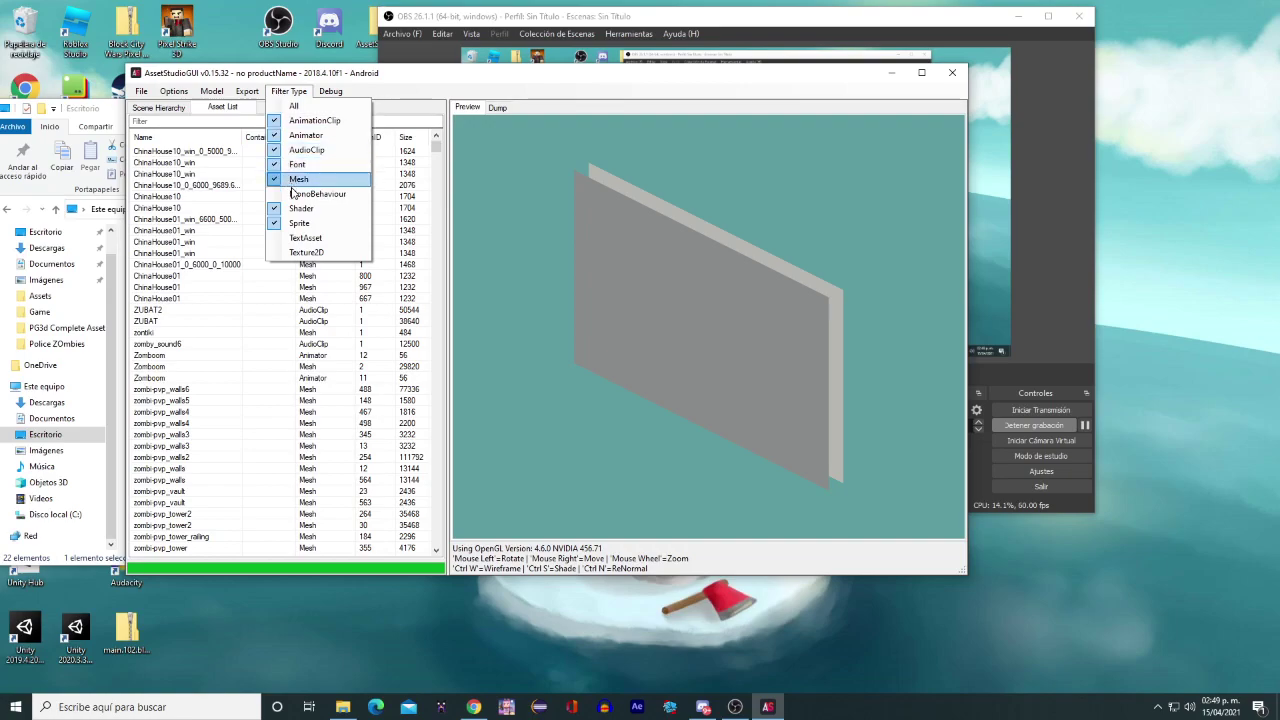
pyautogui.click(300, 237)
pyautogui.click(288, 91)
pyautogui.click(310, 251)
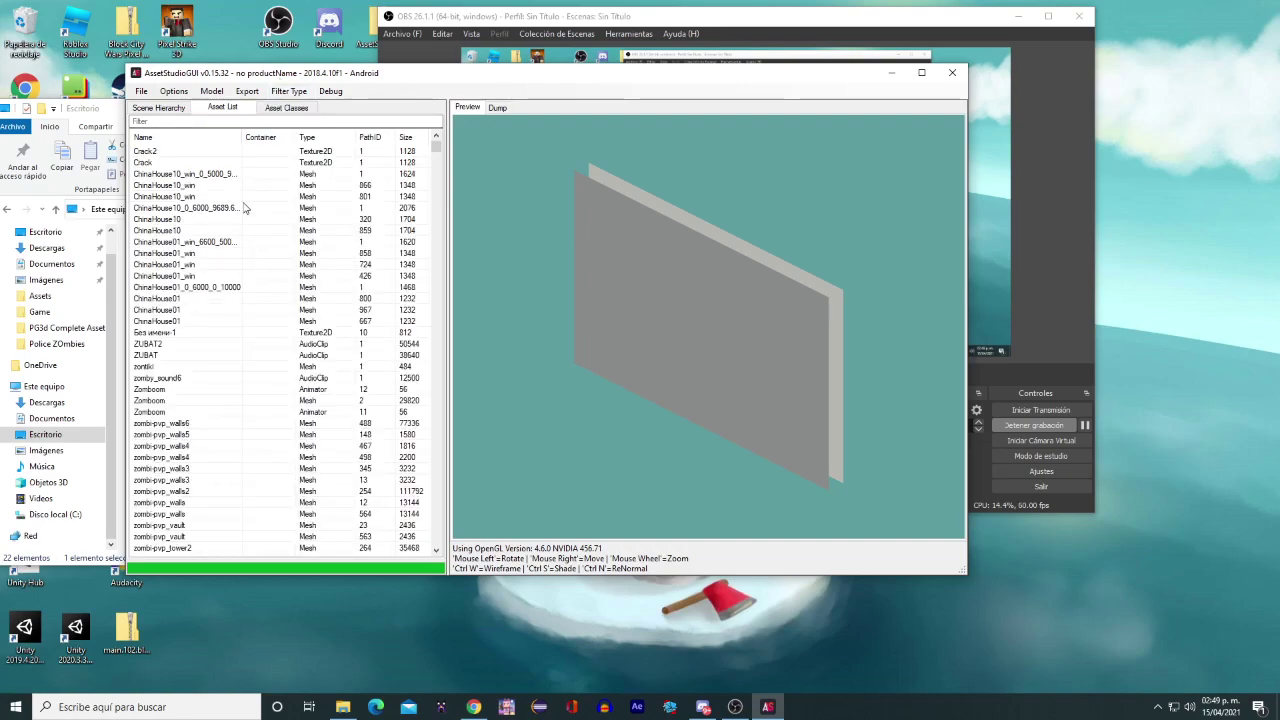
# Preview the Crack2 texture and browse to the end of the filtered asset list
pyautogui.click(216, 151)
pyautogui.moveTo(436, 150); pyautogui.dragTo(415, 563)
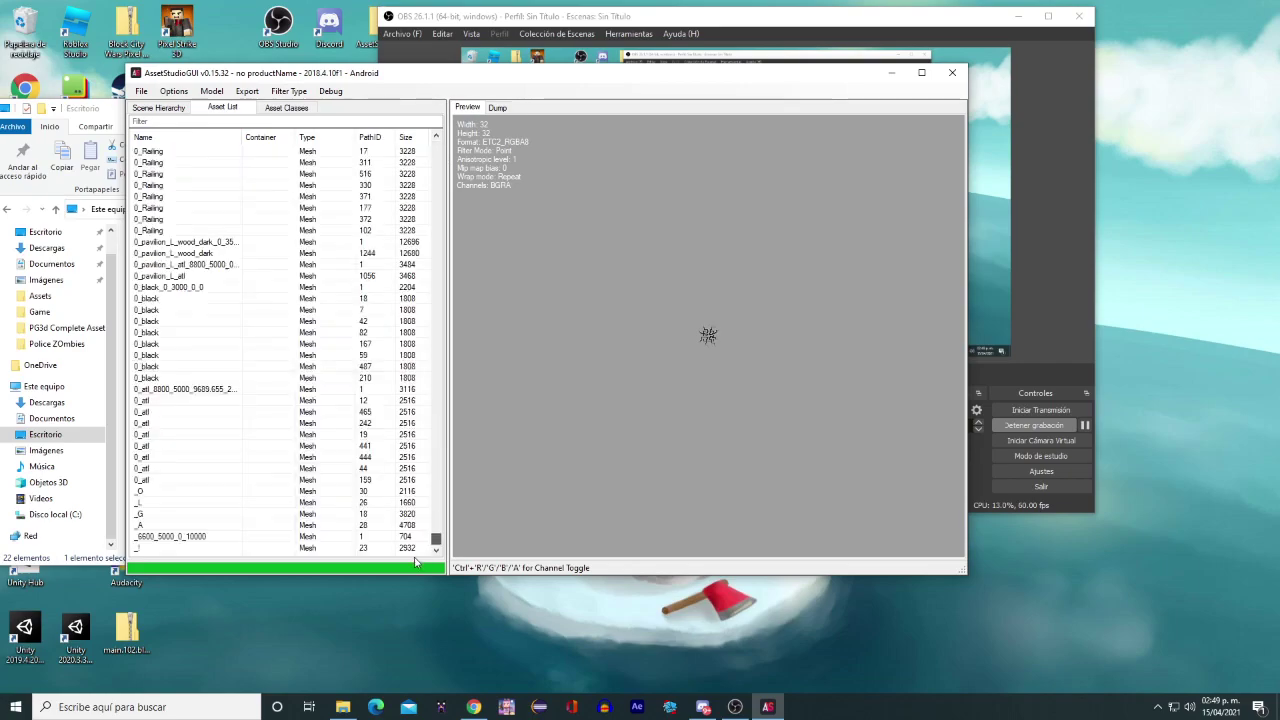
# Select every asset in the filtered list and start exporting the selected assets
pyautogui.keyDown('shift'); pyautogui.click(338, 550); pyautogui.keyUp('shift')
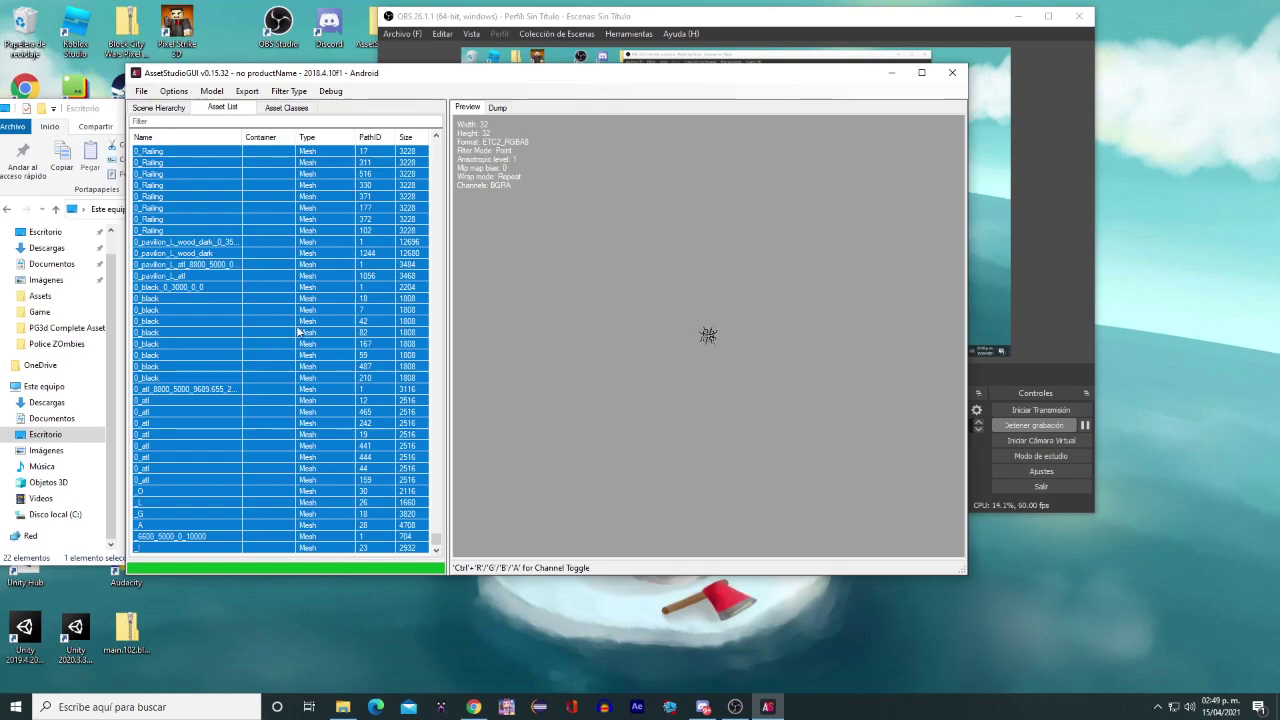
pyautogui.rightClick(295, 272)
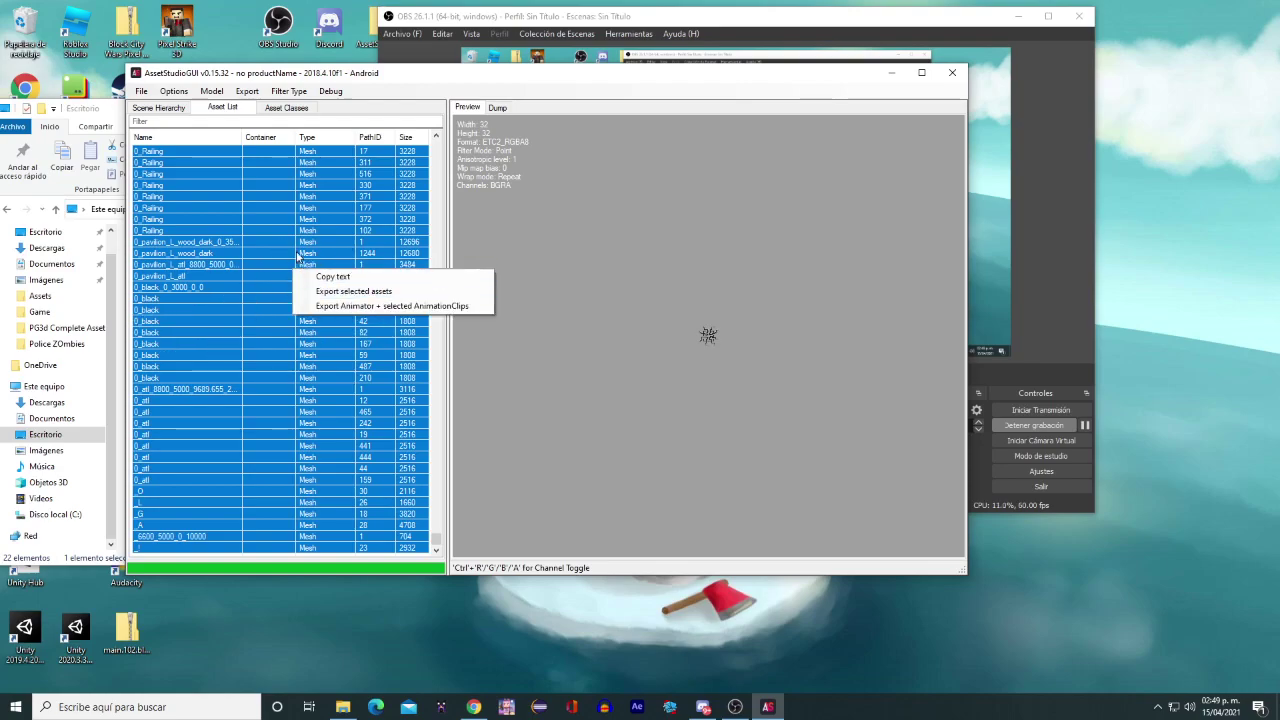
pyautogui.click(349, 292)
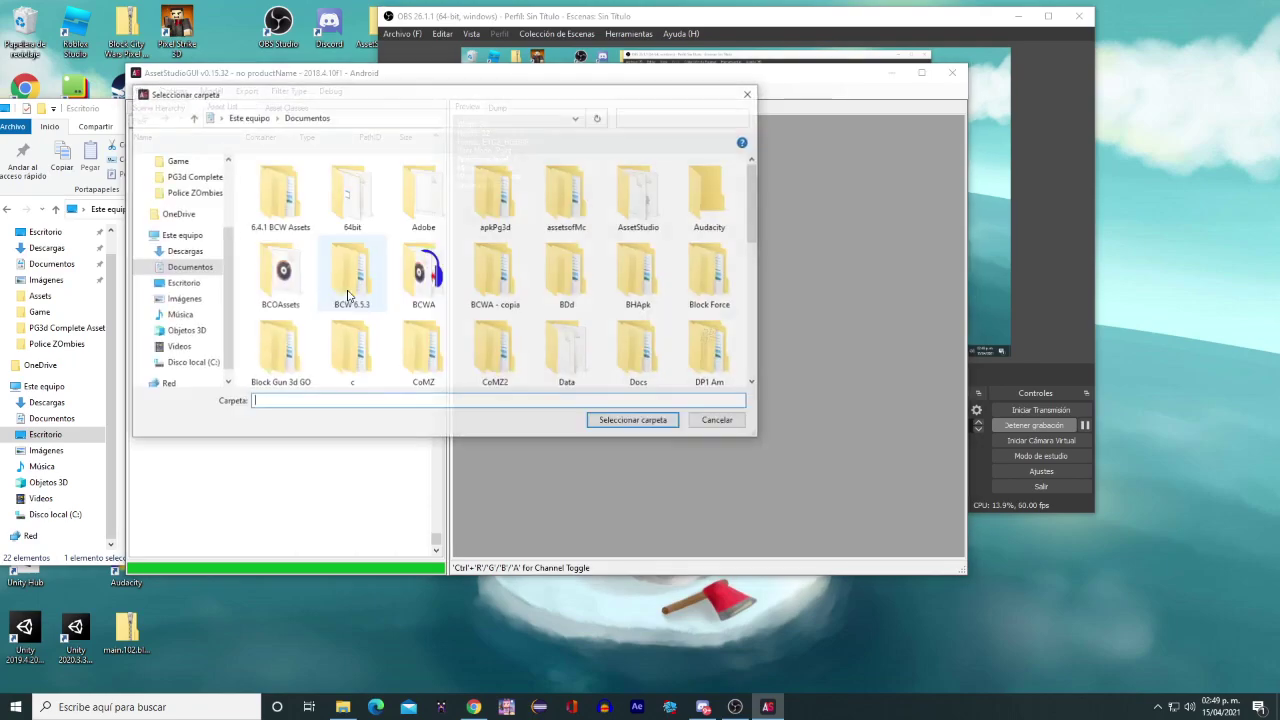
# Create a folder named Block City Wars Assets on the desktop (Escritorio) and use it as the export destination
pyautogui.click(181, 251)
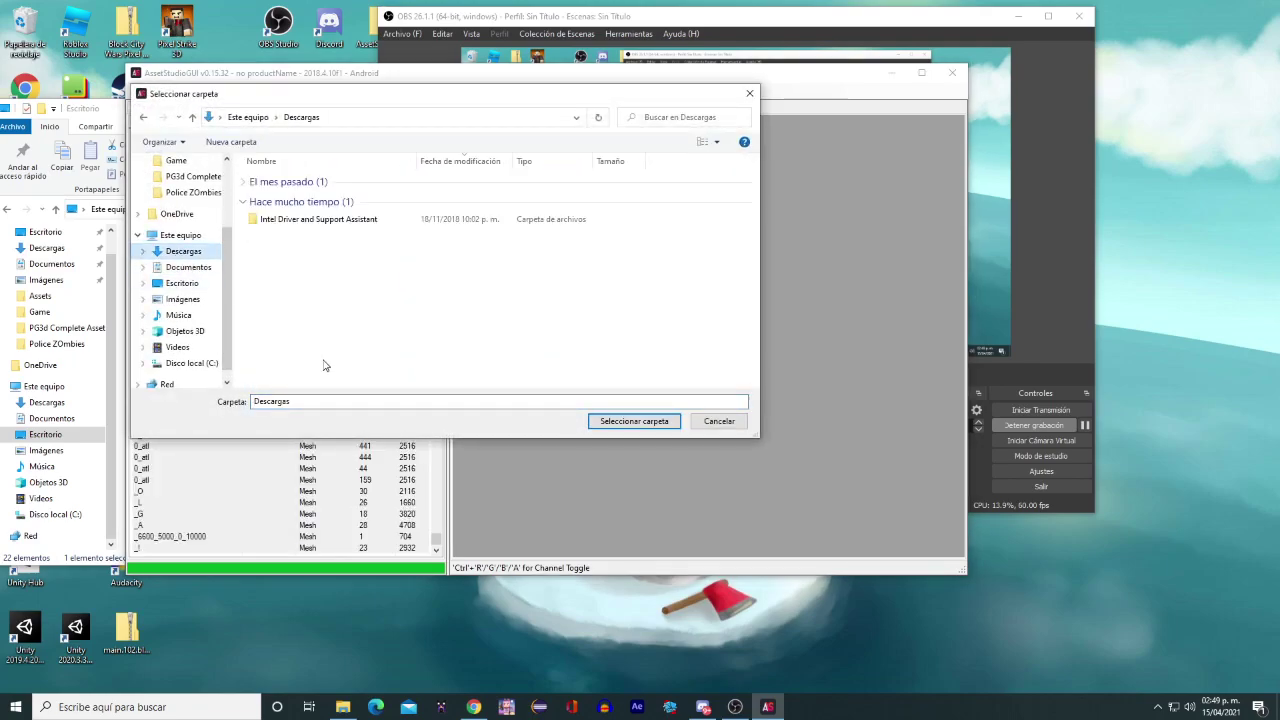
pyautogui.click(170, 236)
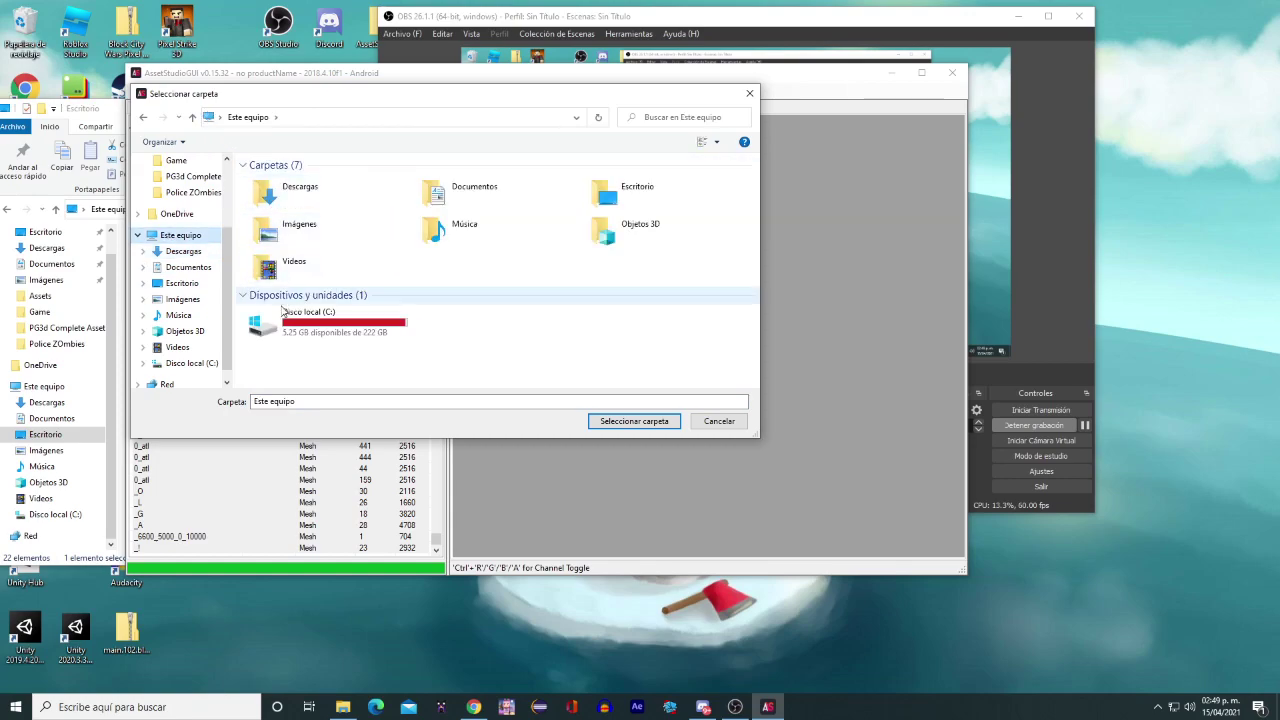
pyautogui.click(178, 284)
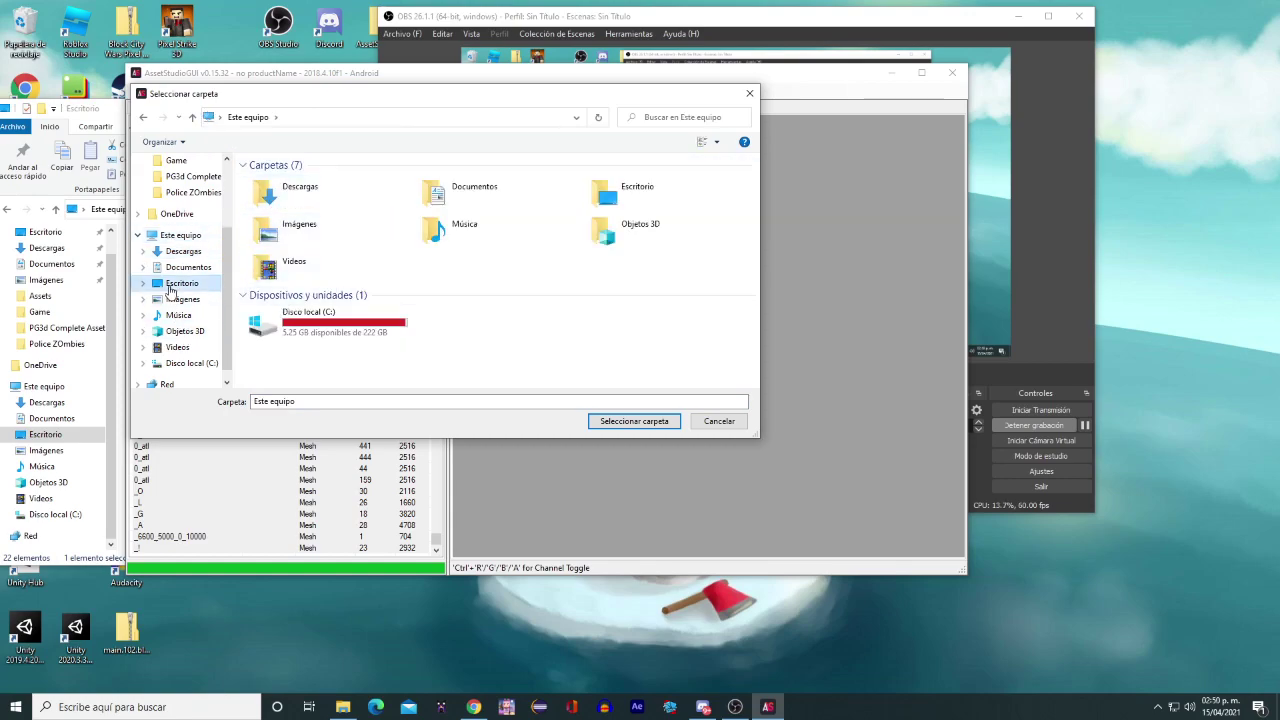
pyautogui.click(222, 141)
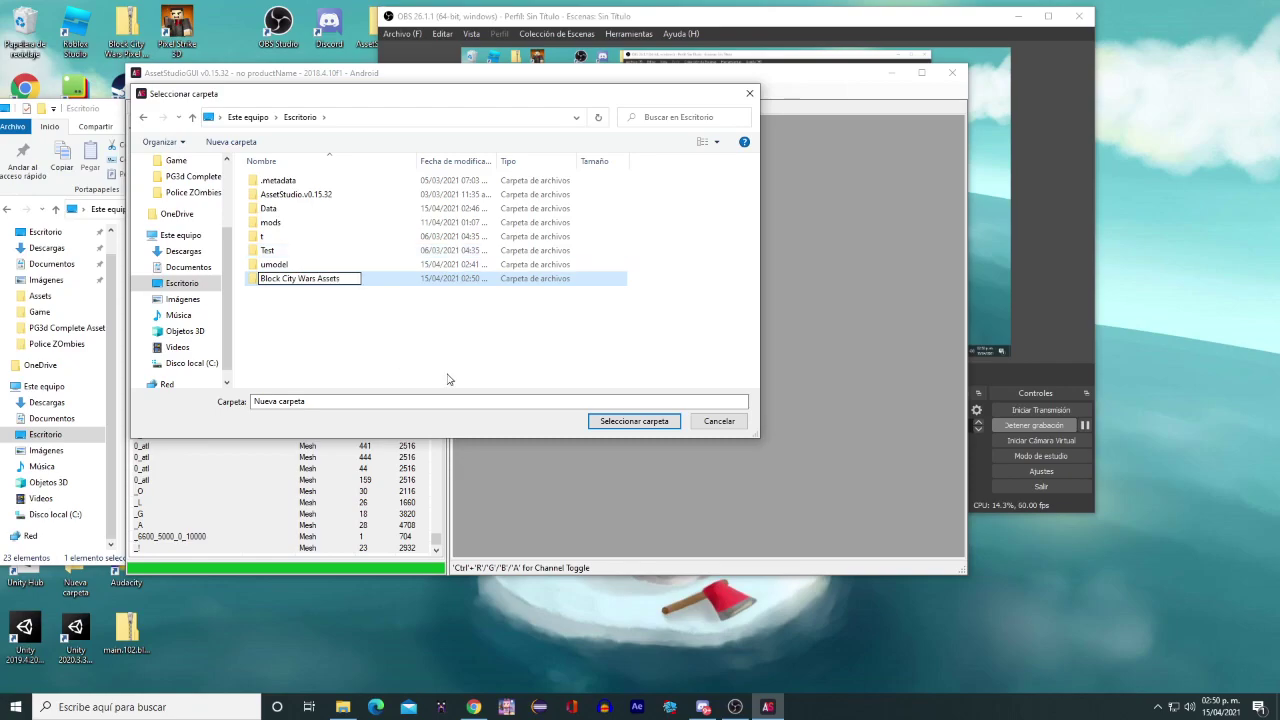
pyautogui.press('Return')
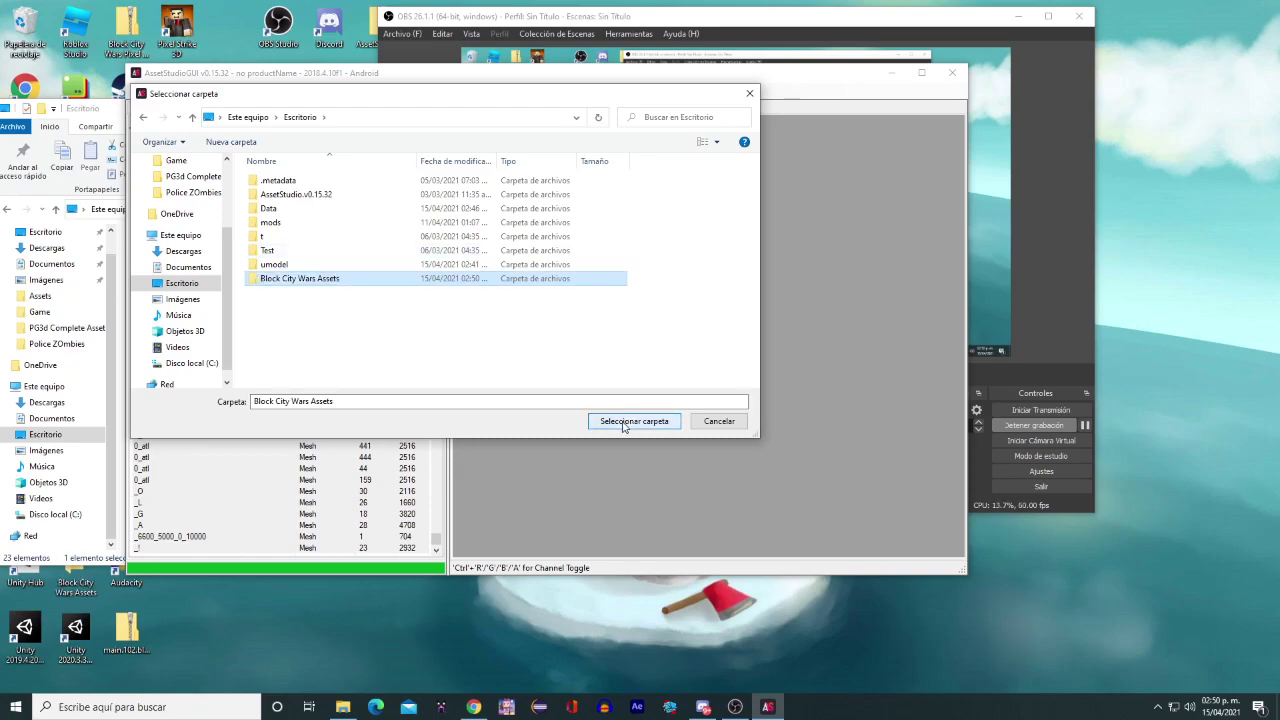
pyautogui.click(634, 421)
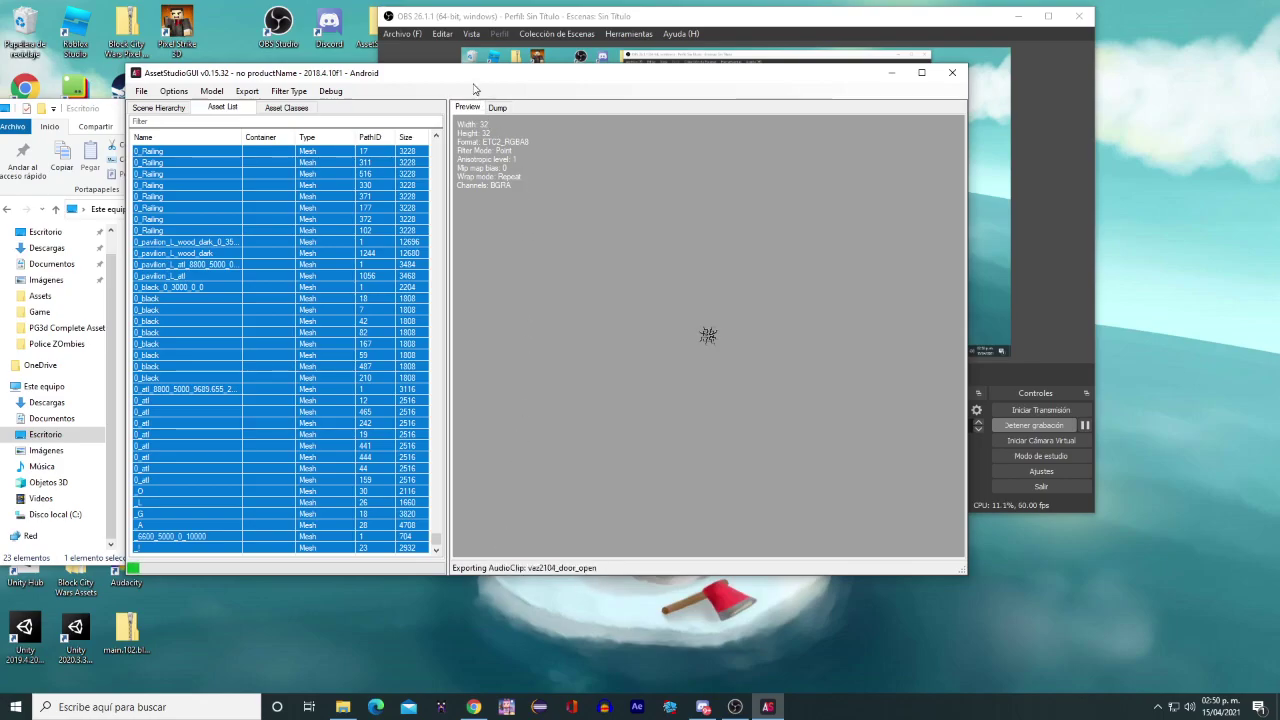
pyautogui.moveTo(471, 81); pyautogui.dragTo(381, 54)
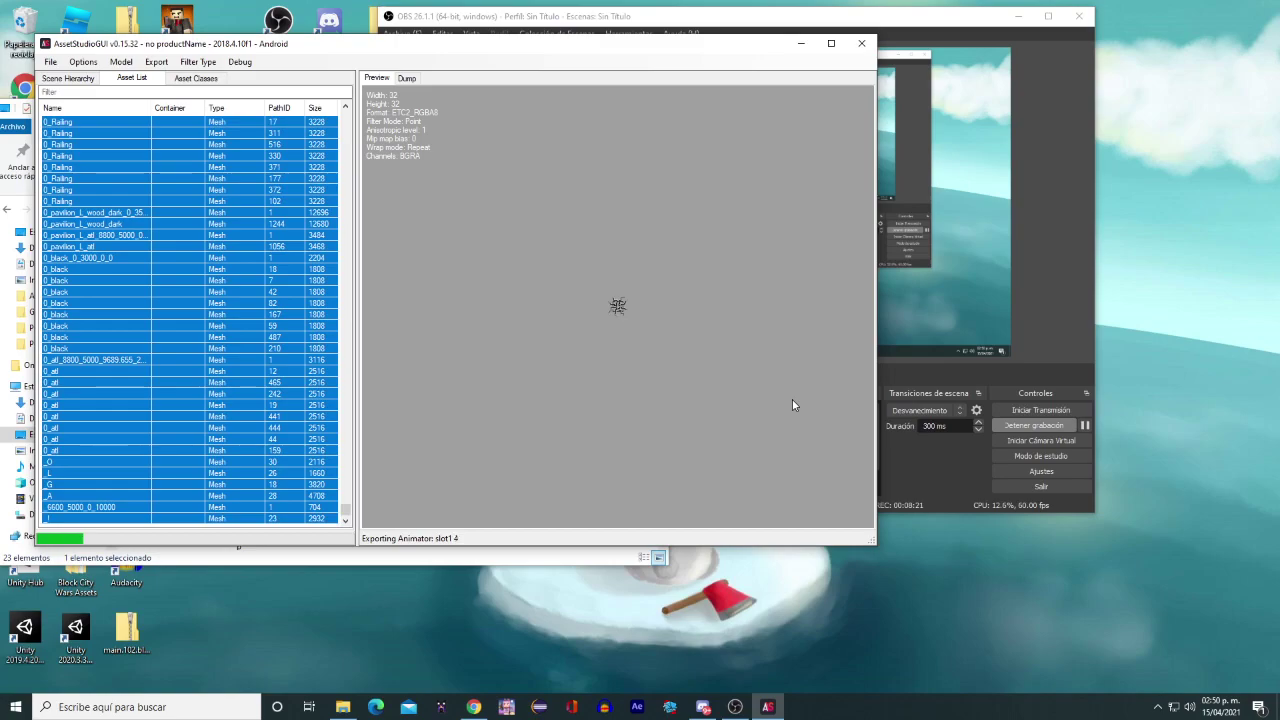
pyautogui.click(1085, 426)
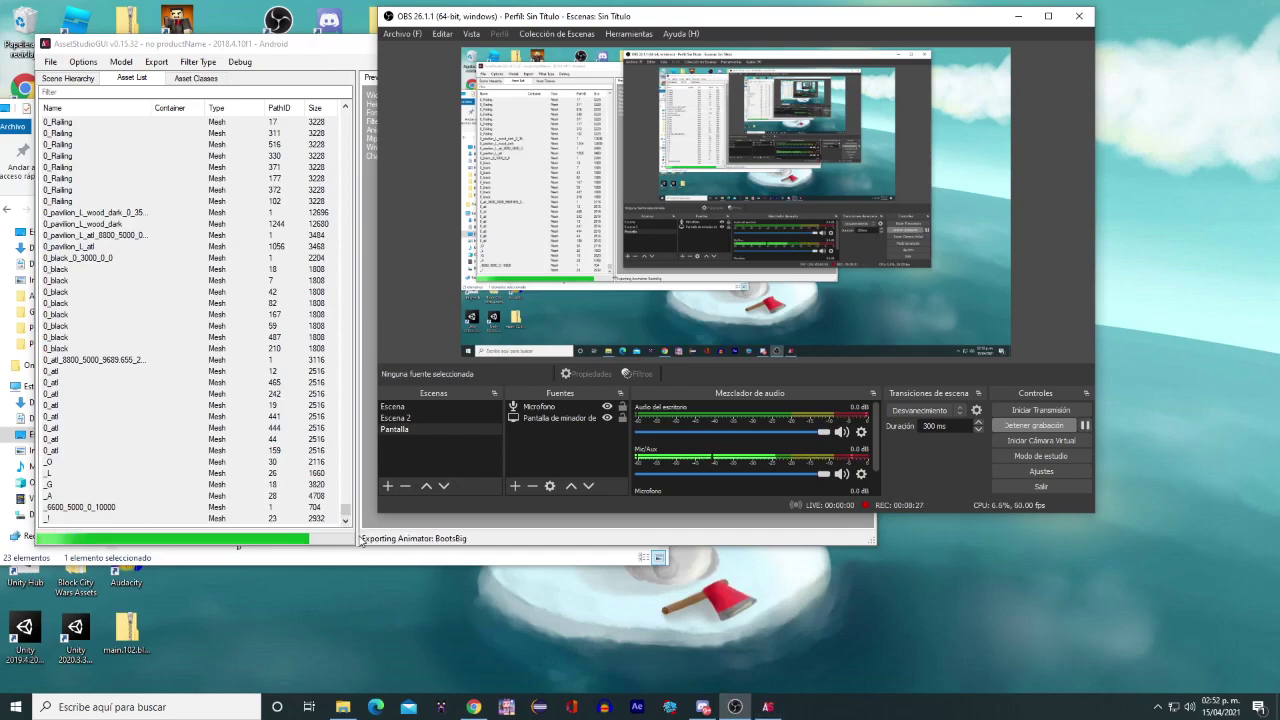
pyautogui.click(360, 540)
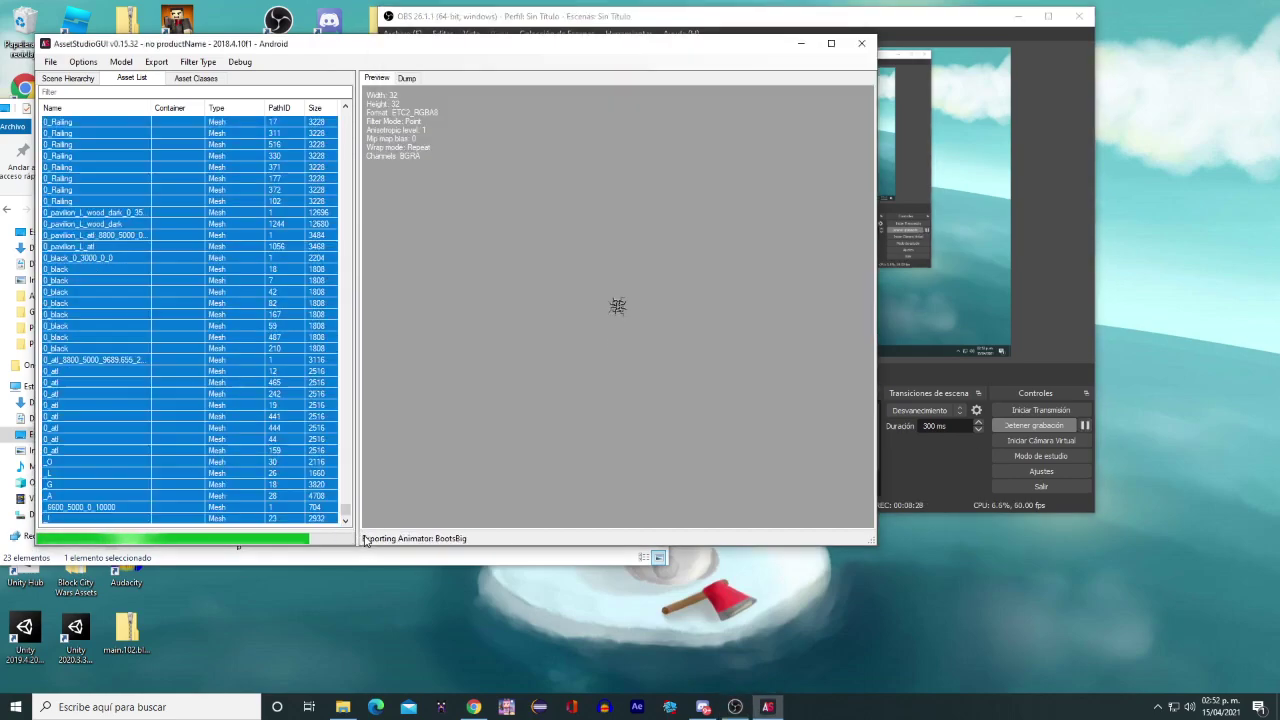
# Preview the _O, 0_atl, _L and _G meshes while the export runs, and orbit the _G model
pyautogui.click(322, 463)
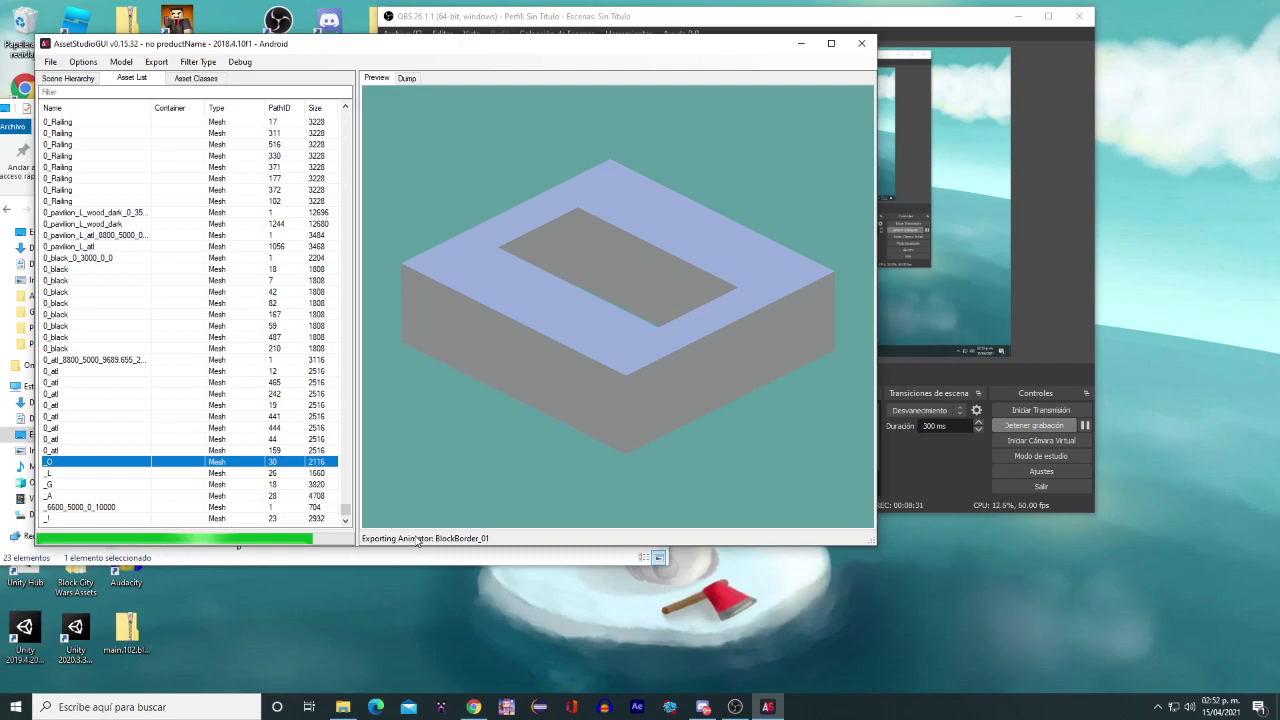
pyautogui.click(158, 428)
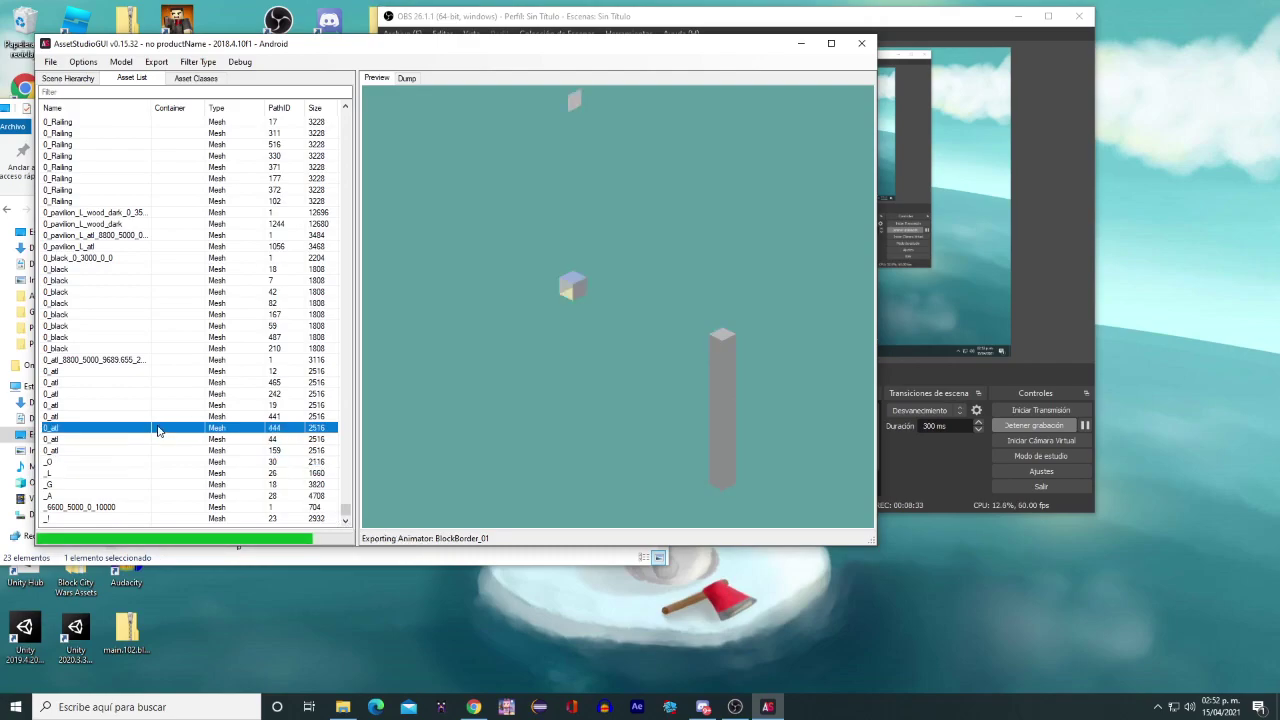
pyautogui.click(150, 462)
pyautogui.click(138, 473)
pyautogui.click(125, 484)
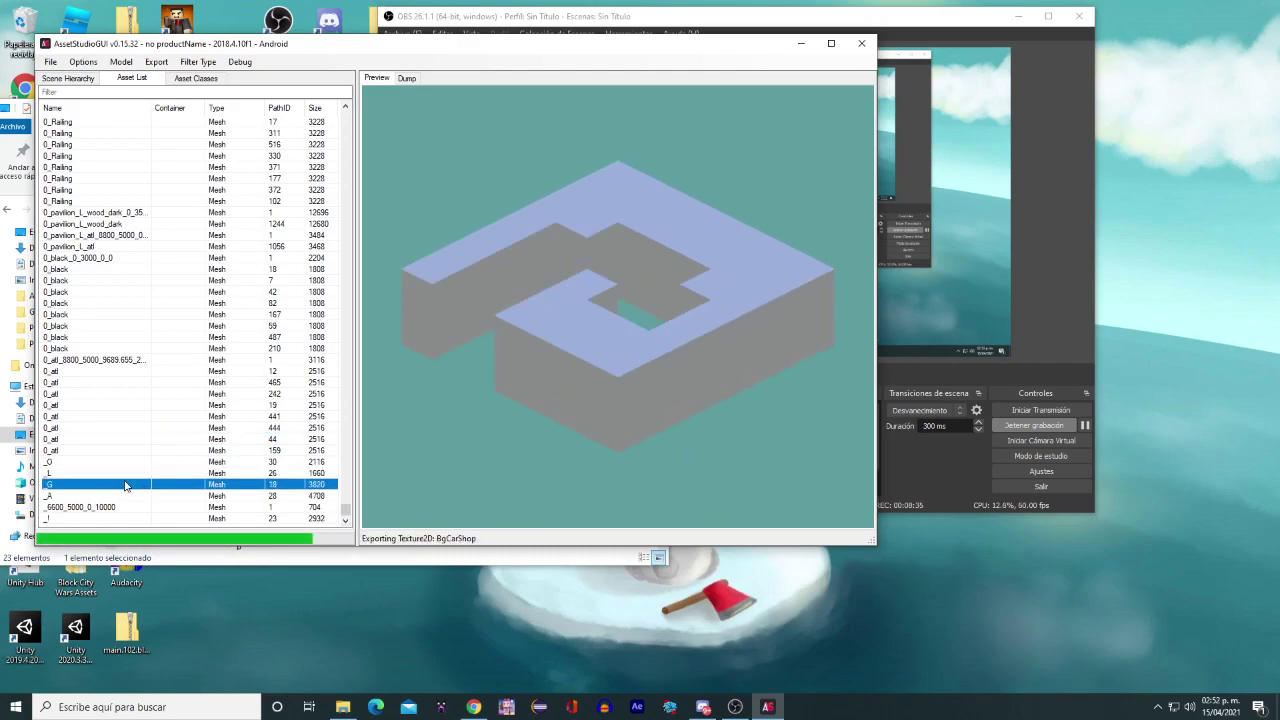
pyautogui.moveTo(640, 280); pyautogui.dragTo(556, 377)
# Preview the 0_black, 0_atl, _A and _! meshes, and orbit the _! model
pyautogui.click(245, 303)
pyautogui.click(224, 326)
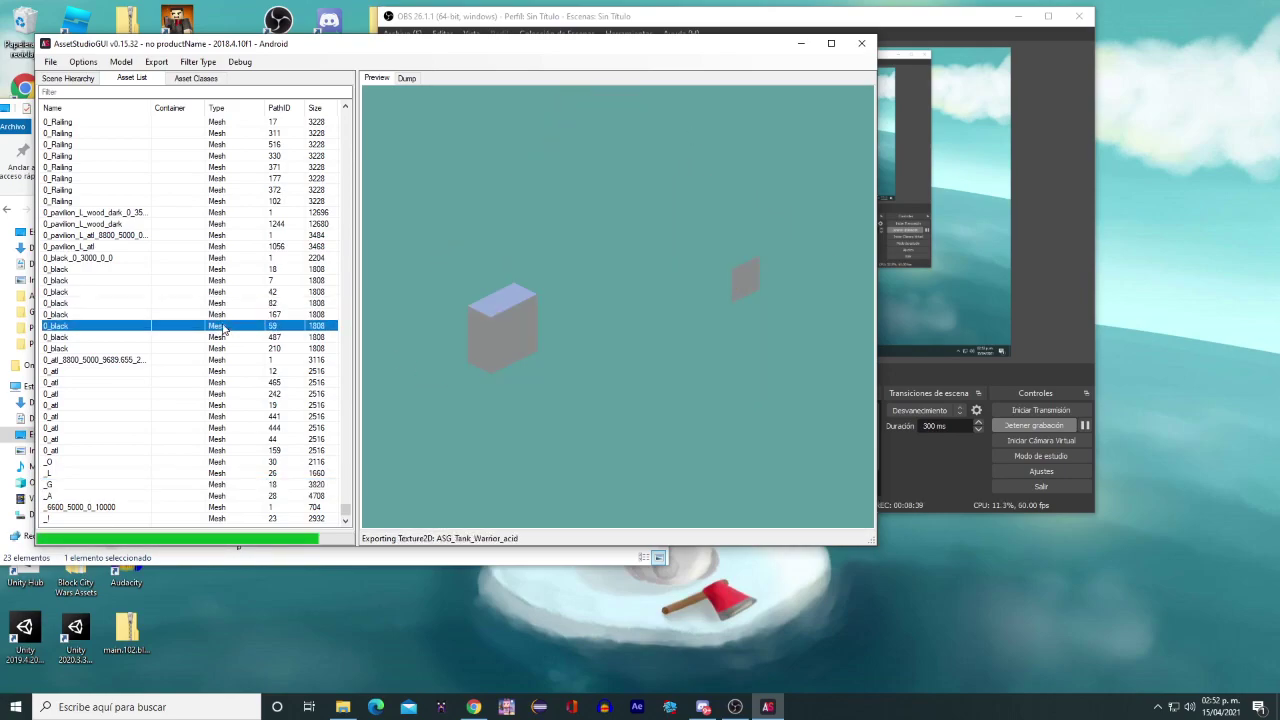
pyautogui.click(214, 406)
pyautogui.click(169, 497)
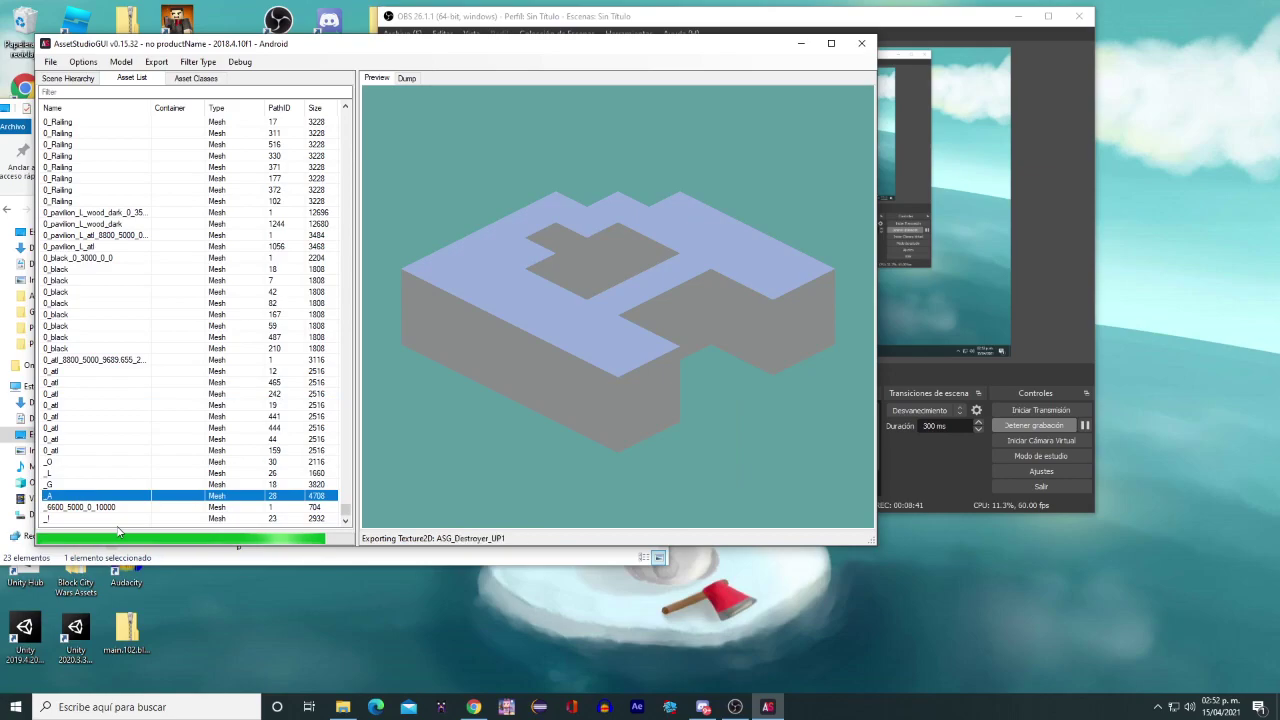
pyautogui.click(129, 519)
pyautogui.scroll(3, 220, 466)
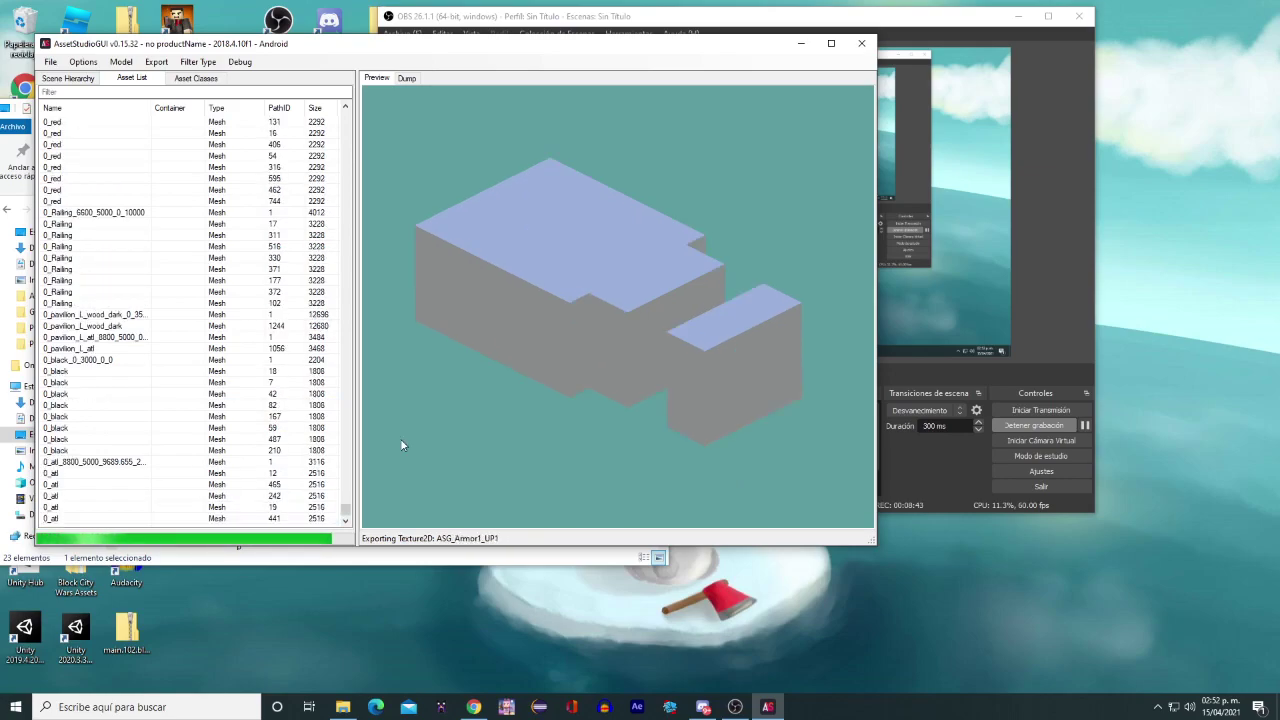
pyautogui.moveTo(401, 445); pyautogui.dragTo(677, 425)
# Browse further up the asset list and preview the Texture2D assets 1_1 and 1
pyautogui.scroll(3, 254, 397)
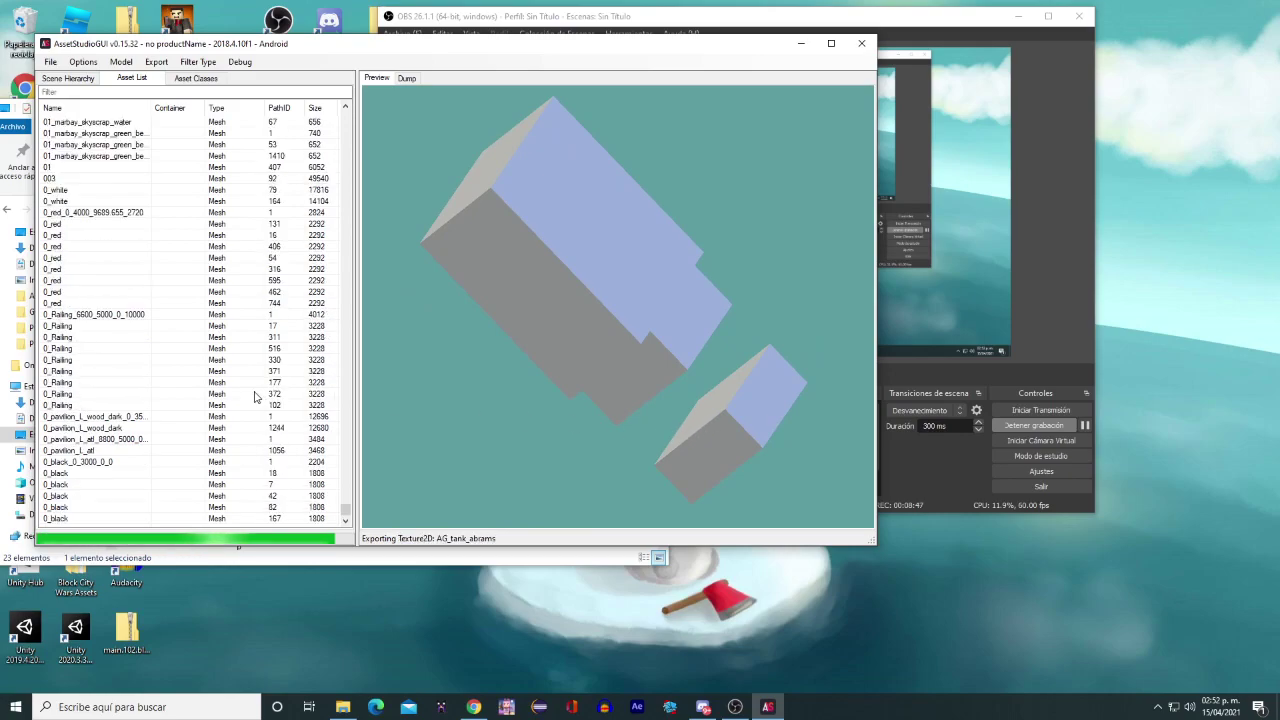
pyautogui.scroll(20, 254, 397)
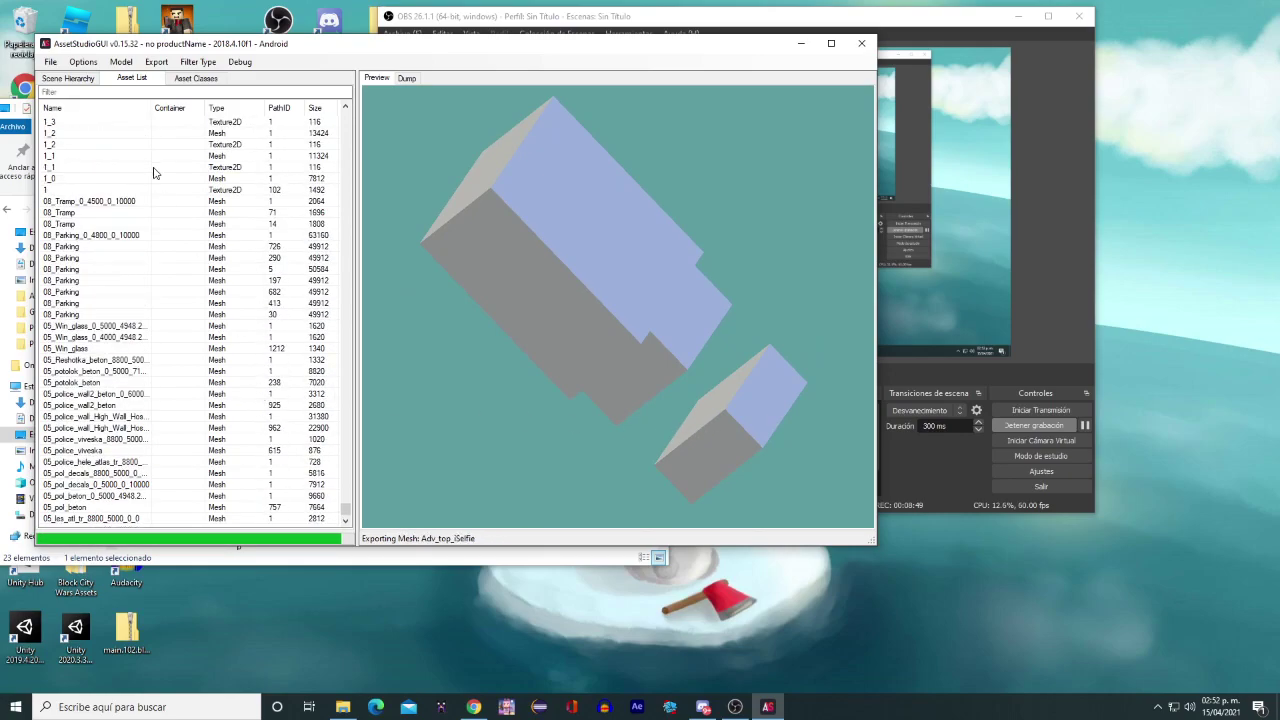
pyautogui.click(153, 170)
pyautogui.click(157, 189)
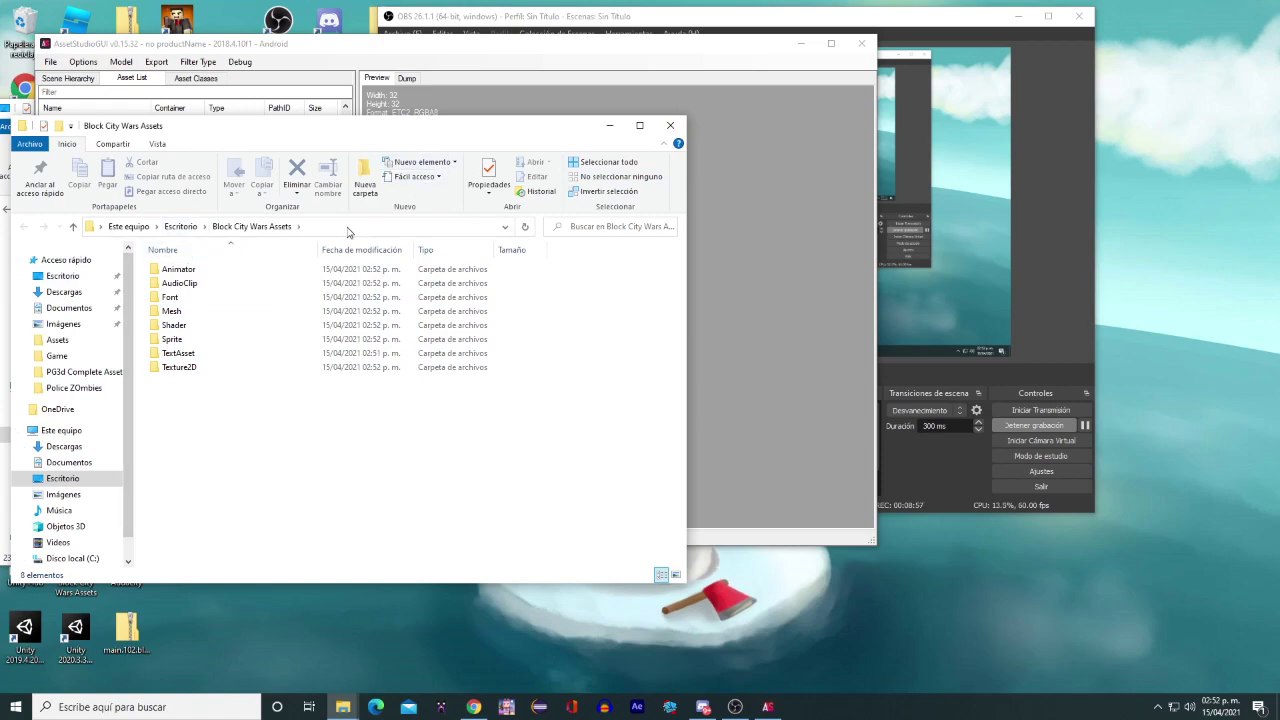
# Open the AA24 #91917 folder inside the exported Animator folder
pyautogui.doubleClick(297, 270)
pyautogui.click(279, 285)
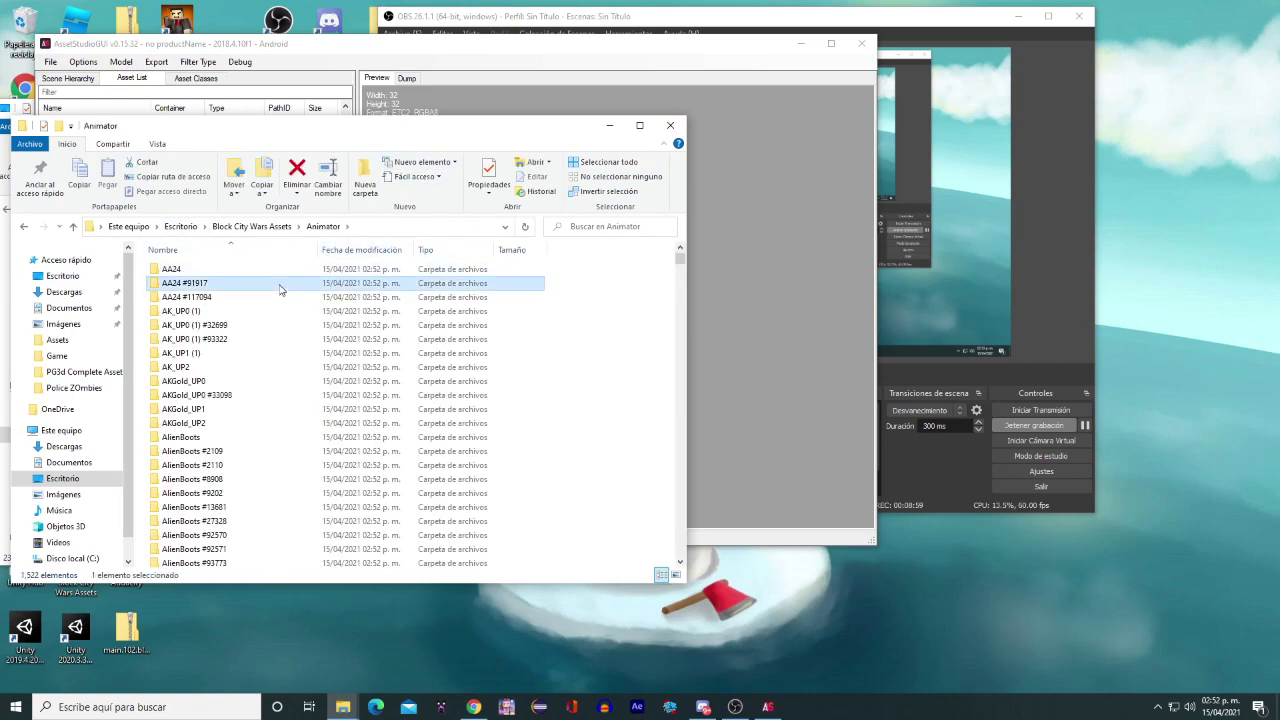
pyautogui.doubleClick(279, 286)
# Open the exported AA24.fbx model with Visor 3D without making it the default app
pyautogui.click(180, 285)
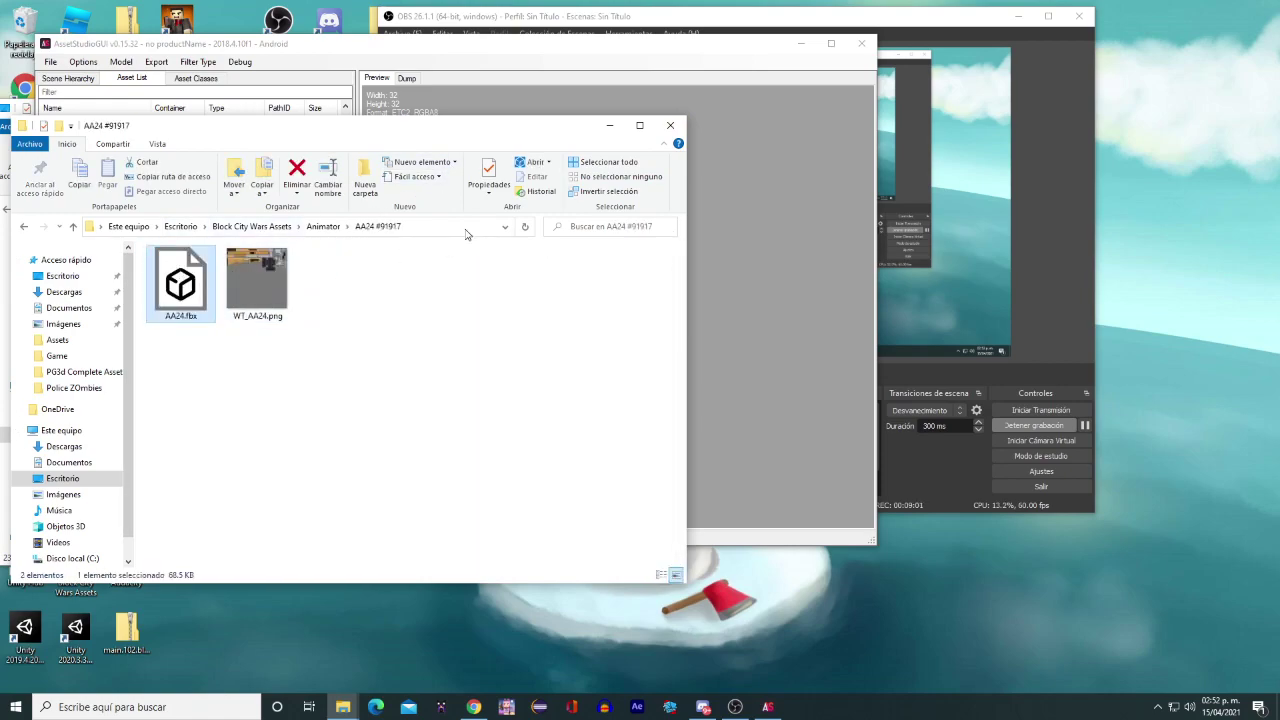
pyautogui.press('Return')
pyautogui.scroll(-2, 560, 362)
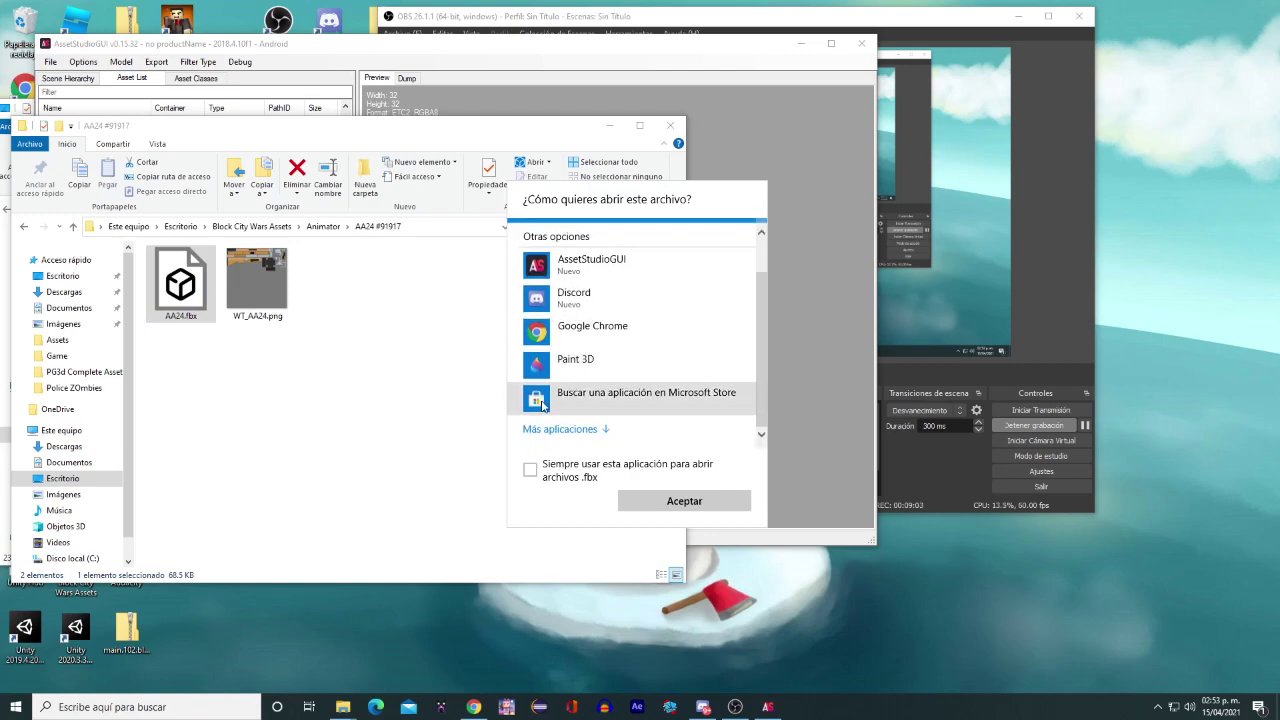
pyautogui.scroll(1, 583, 335)
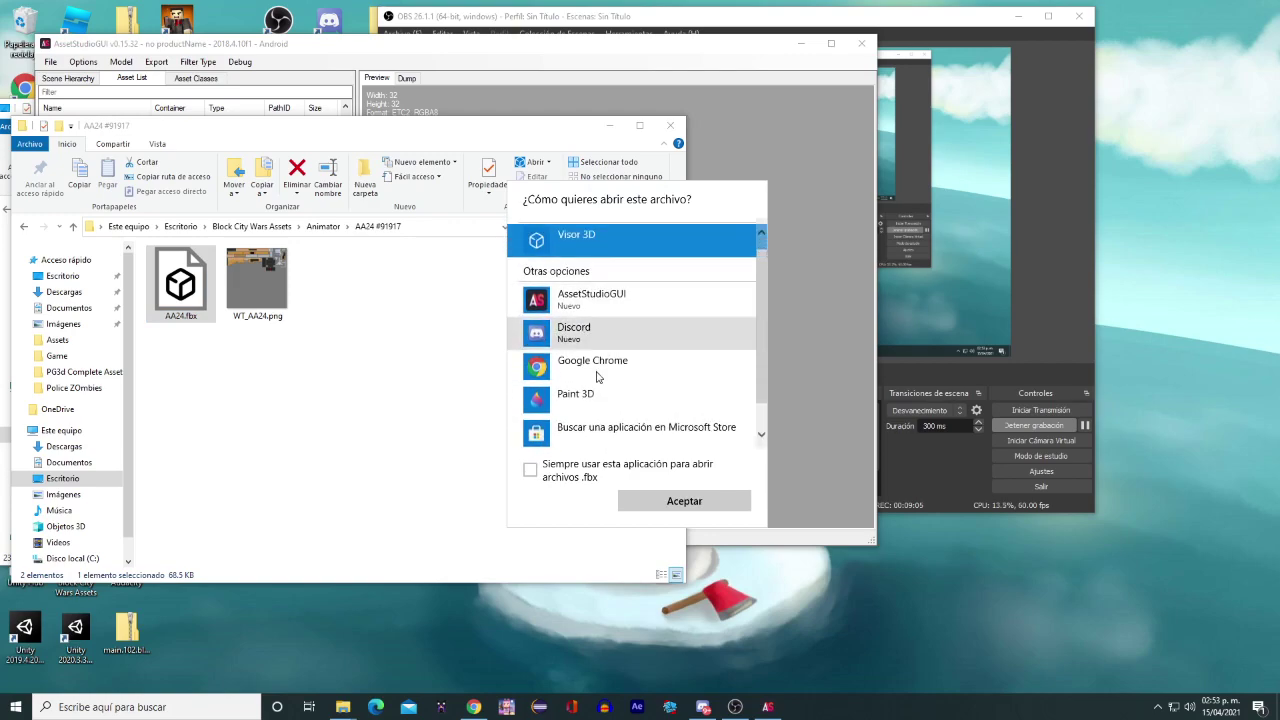
pyautogui.click(655, 503)
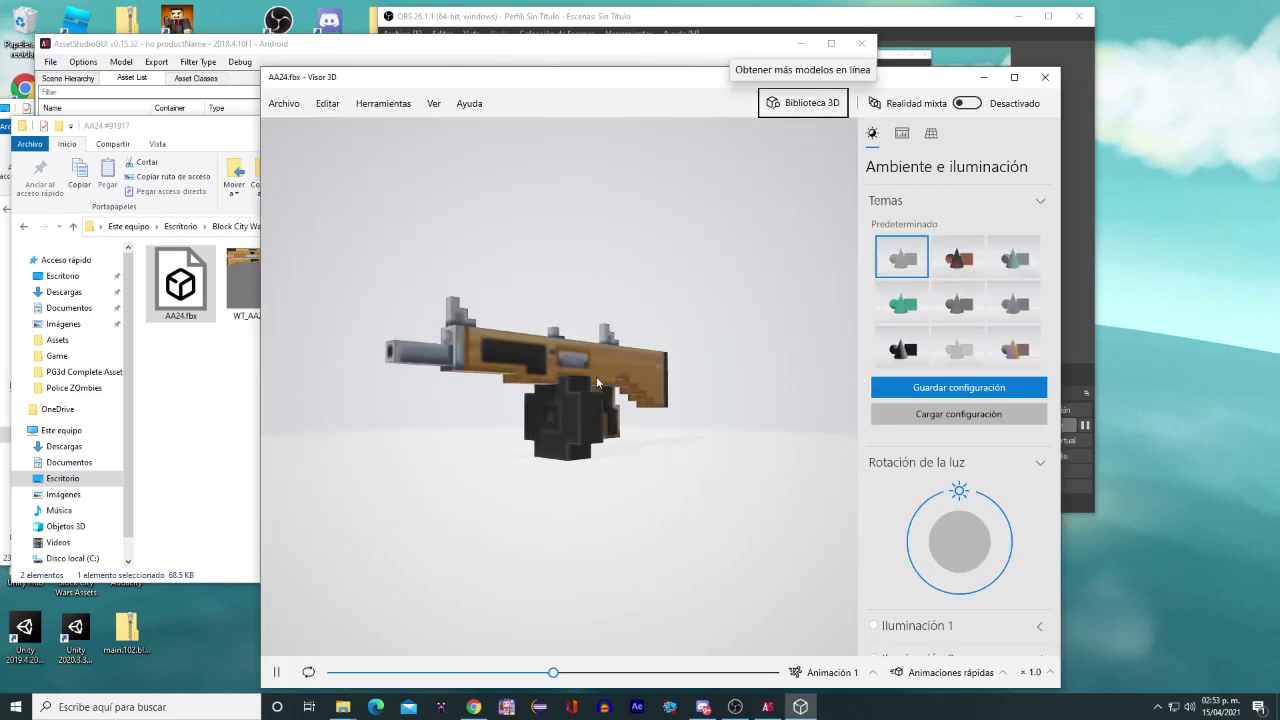
# Orbit the AA24 weapon model to its other side and play Animación 4
pyautogui.moveTo(597, 383); pyautogui.dragTo(697, 467)
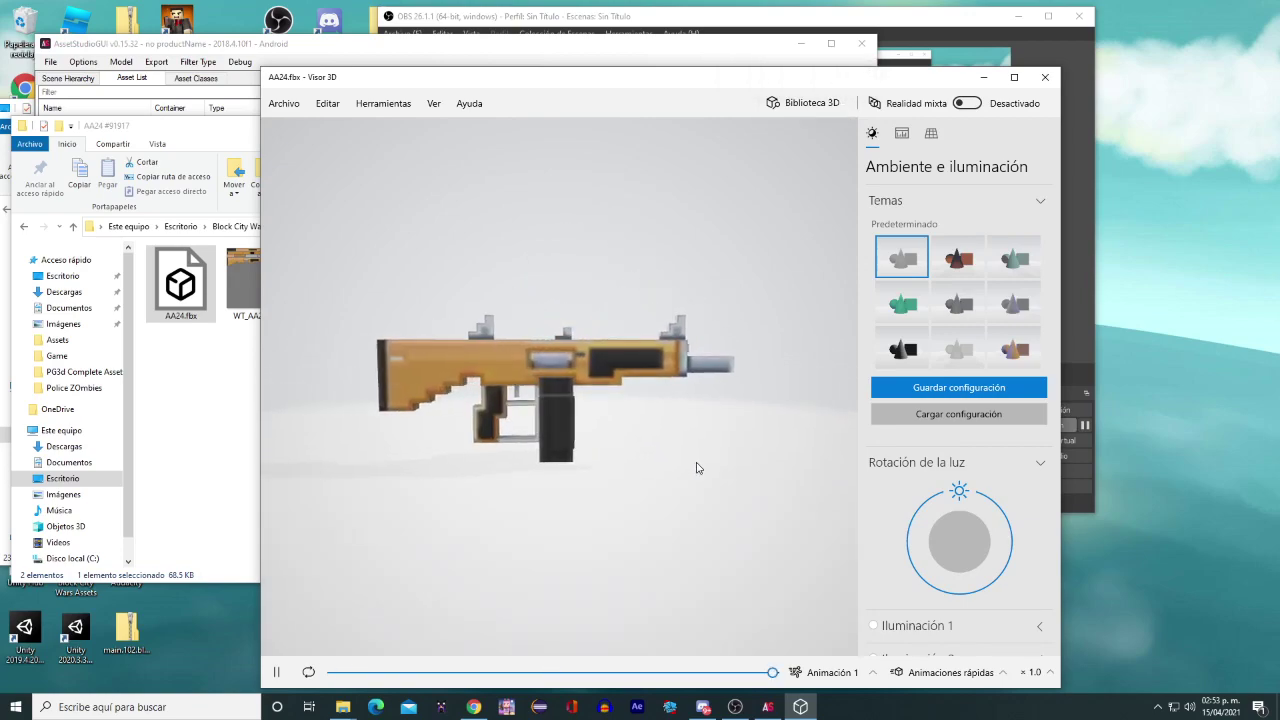
pyautogui.click(825, 672)
pyautogui.click(817, 620)
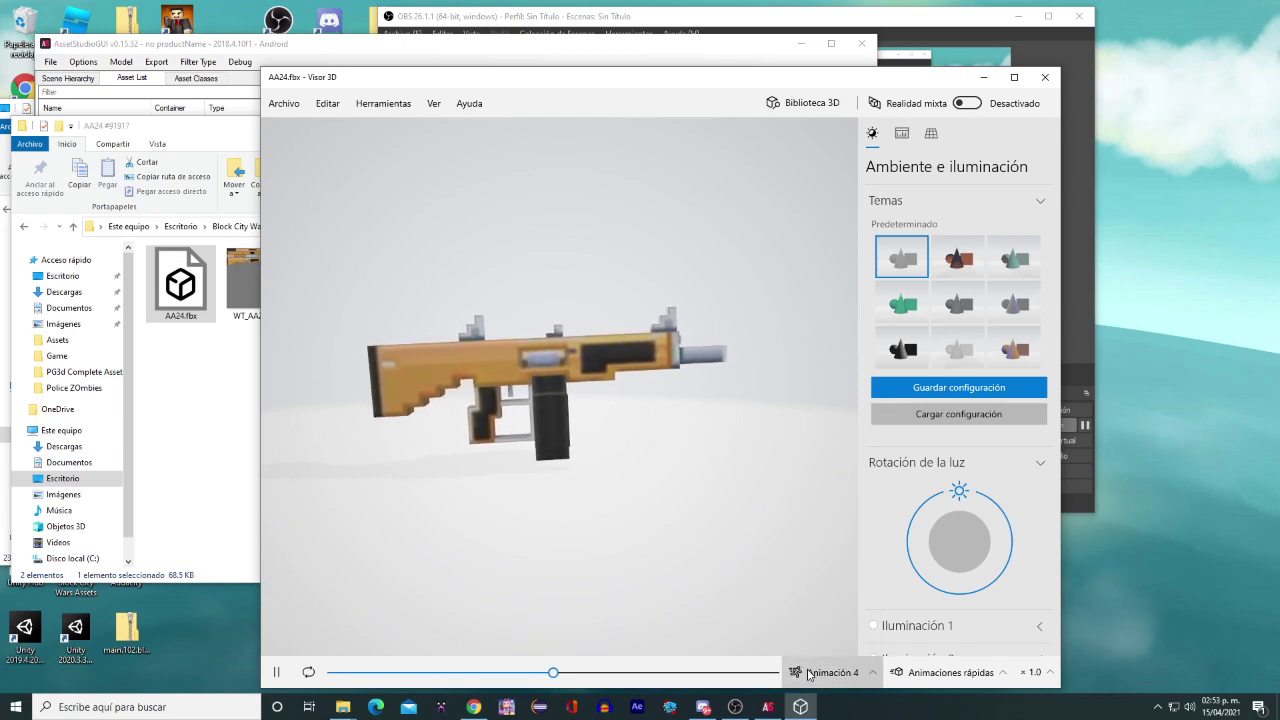
pyautogui.click(825, 672)
pyautogui.click(822, 618)
# Compare the weapon's animations by playing Animación 1, Animación 5 and Animación 4
pyautogui.click(823, 667)
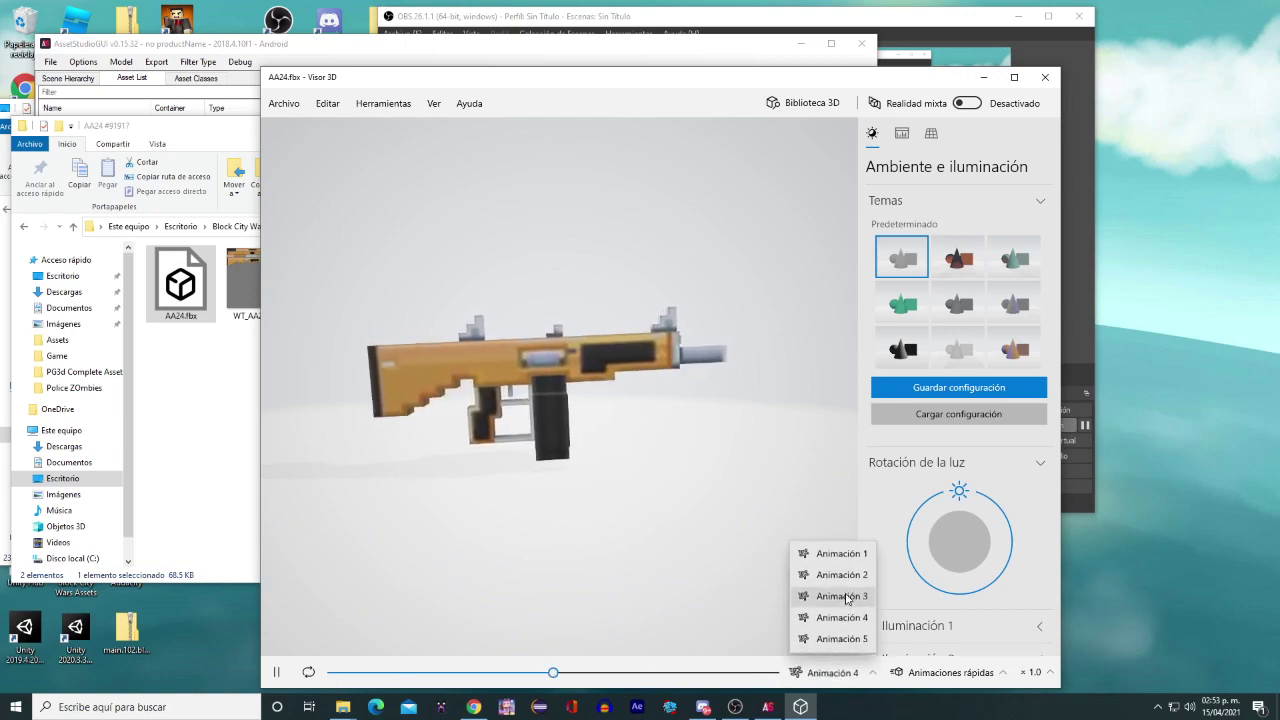
pyautogui.click(845, 556)
pyautogui.click(836, 670)
pyautogui.click(841, 640)
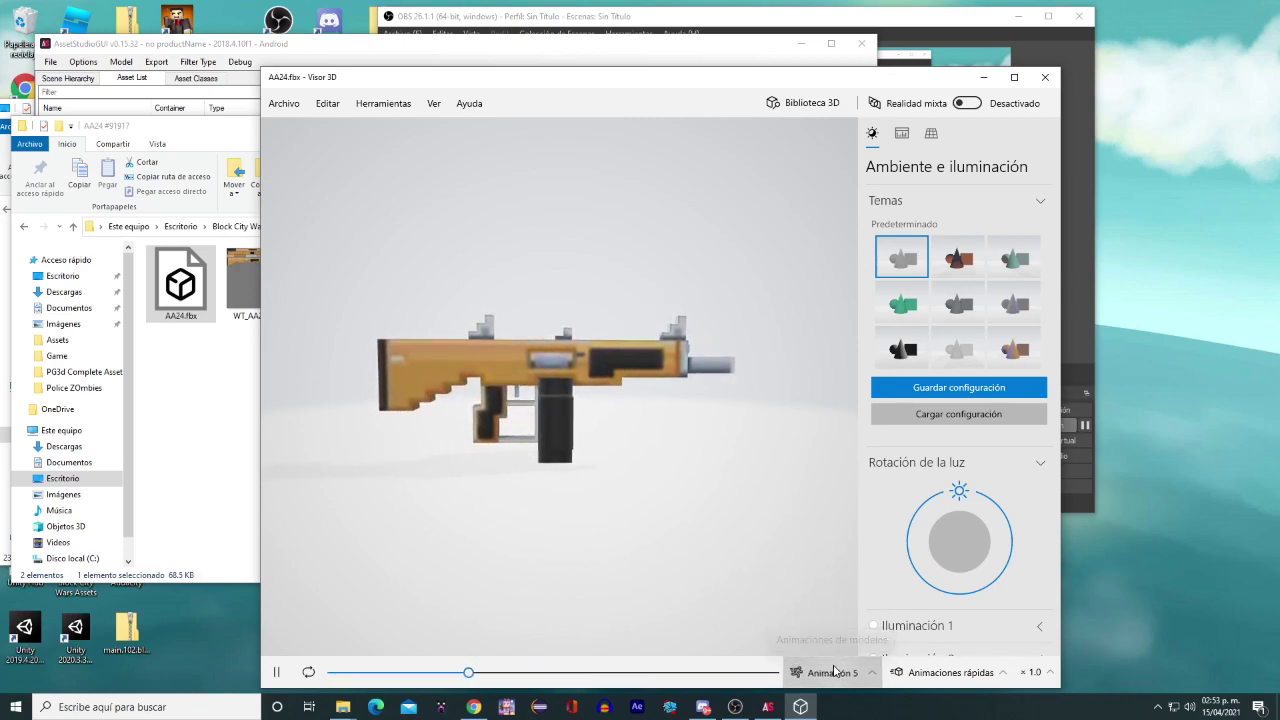
pyautogui.click(835, 672)
pyautogui.click(838, 616)
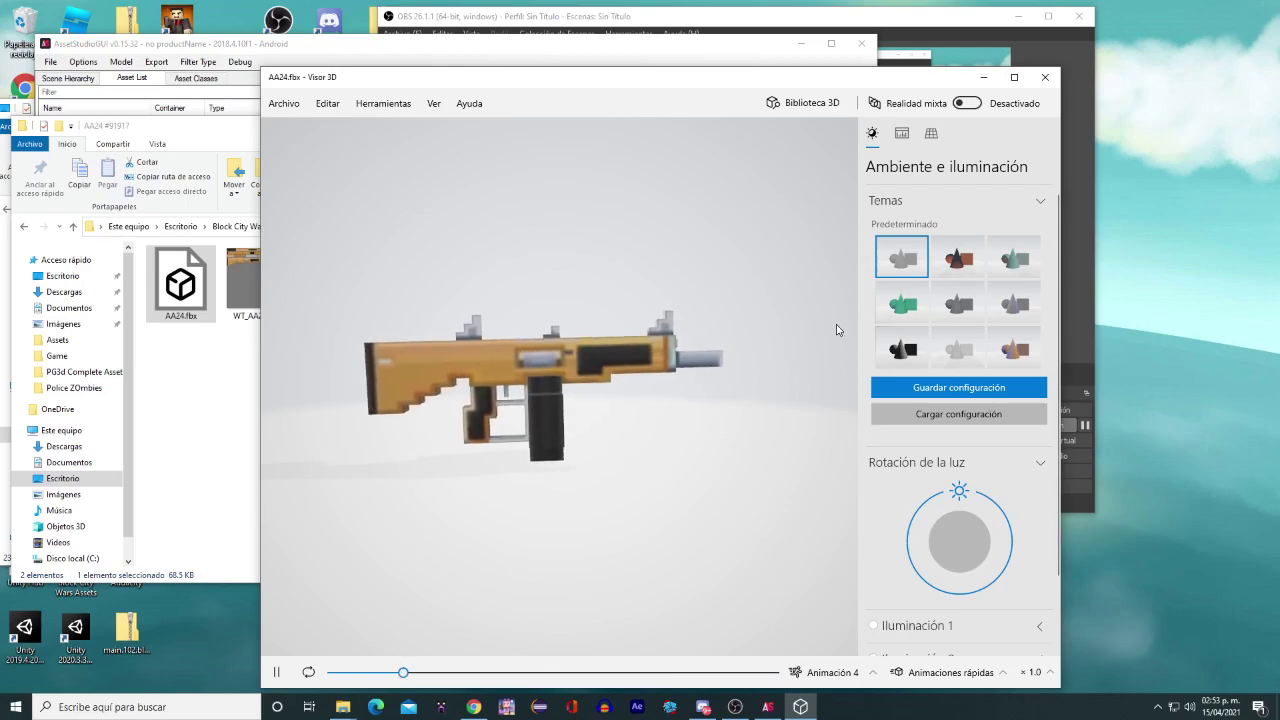
# Close the weapon model, open AlienBoots.fbx from the AlienBoots #2109 folder, and apply the Plato giratorio quick animation
pyautogui.click(1045, 77)
pyautogui.click(326, 229)
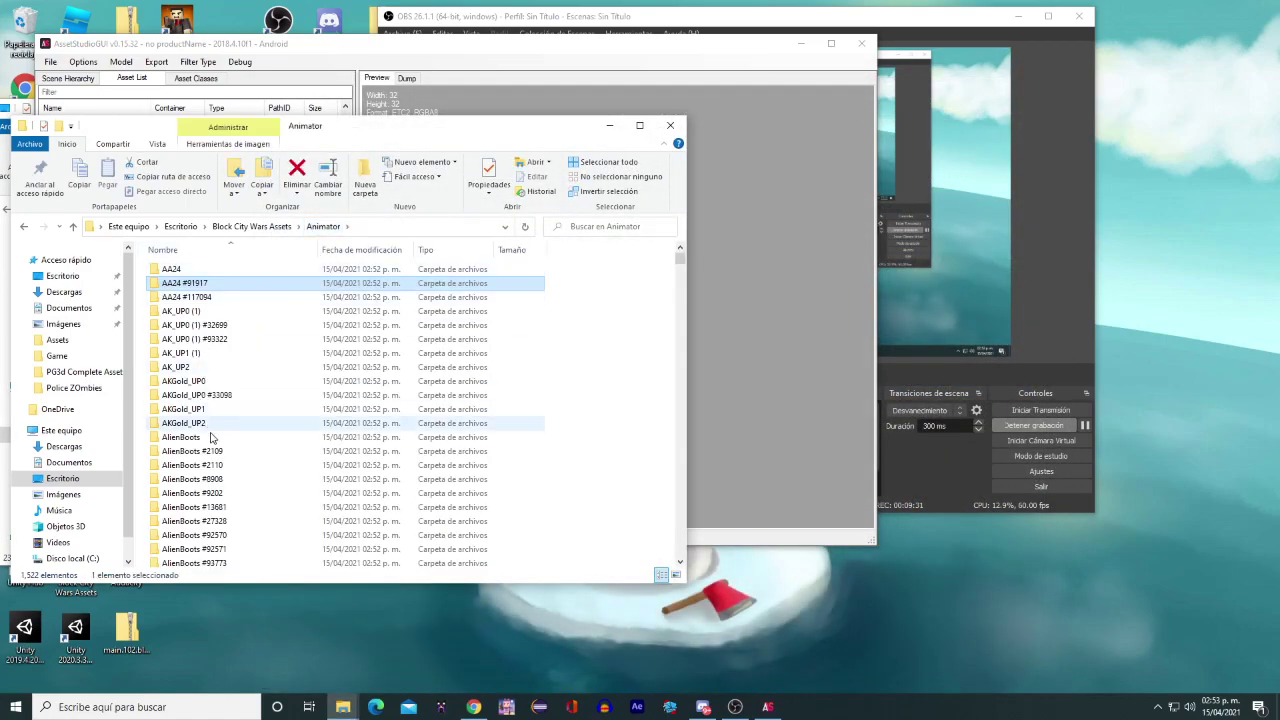
pyautogui.doubleClick(190, 452)
pyautogui.click(197, 282)
pyautogui.doubleClick(197, 282)
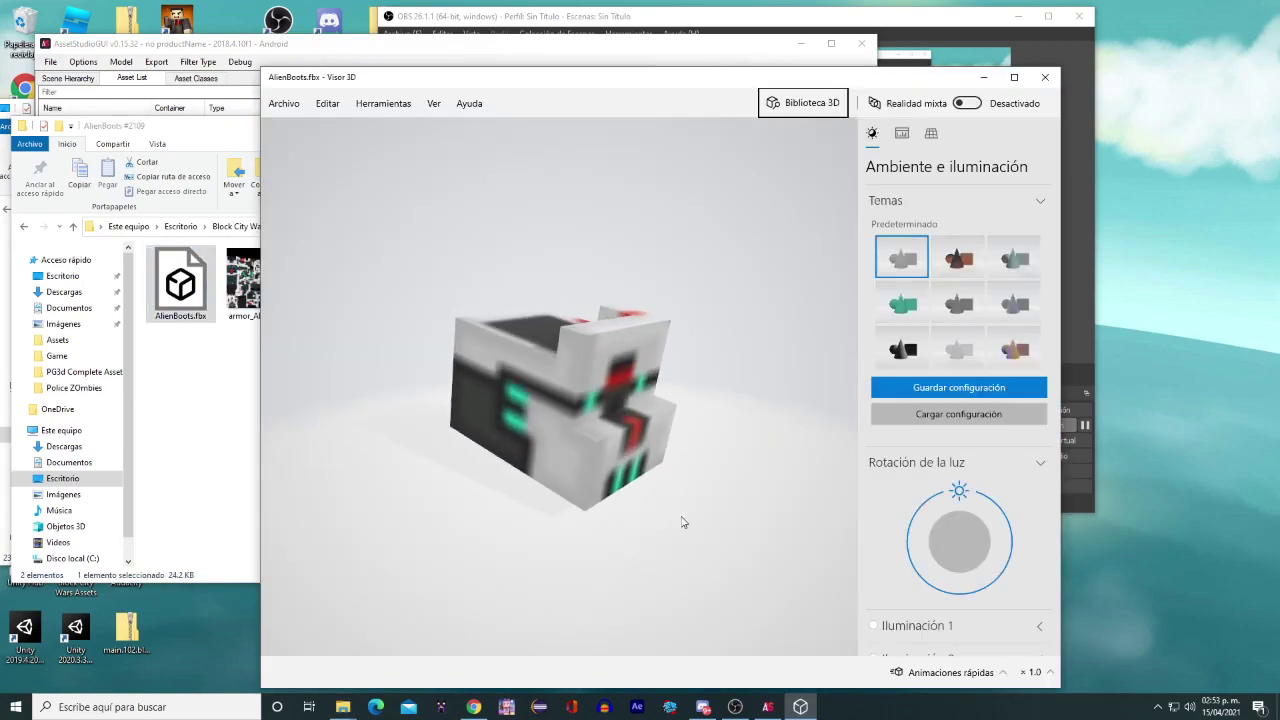
pyautogui.click(931, 673)
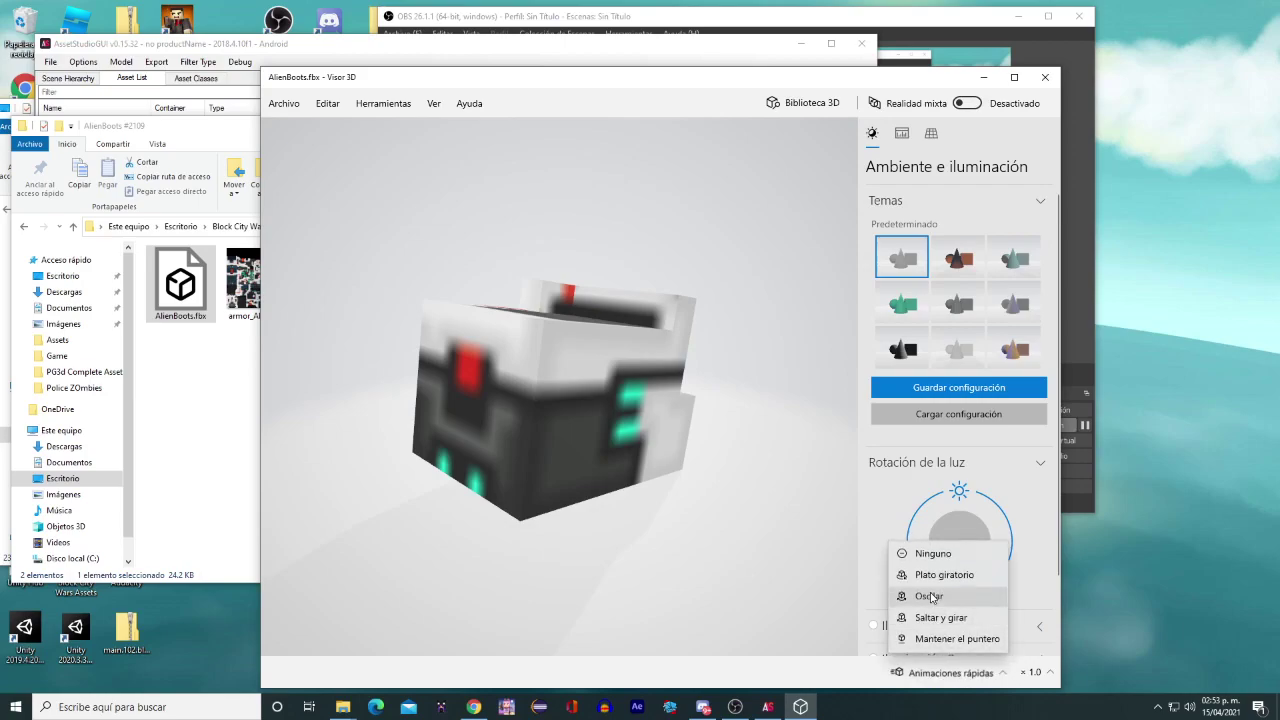
pyautogui.click(930, 575)
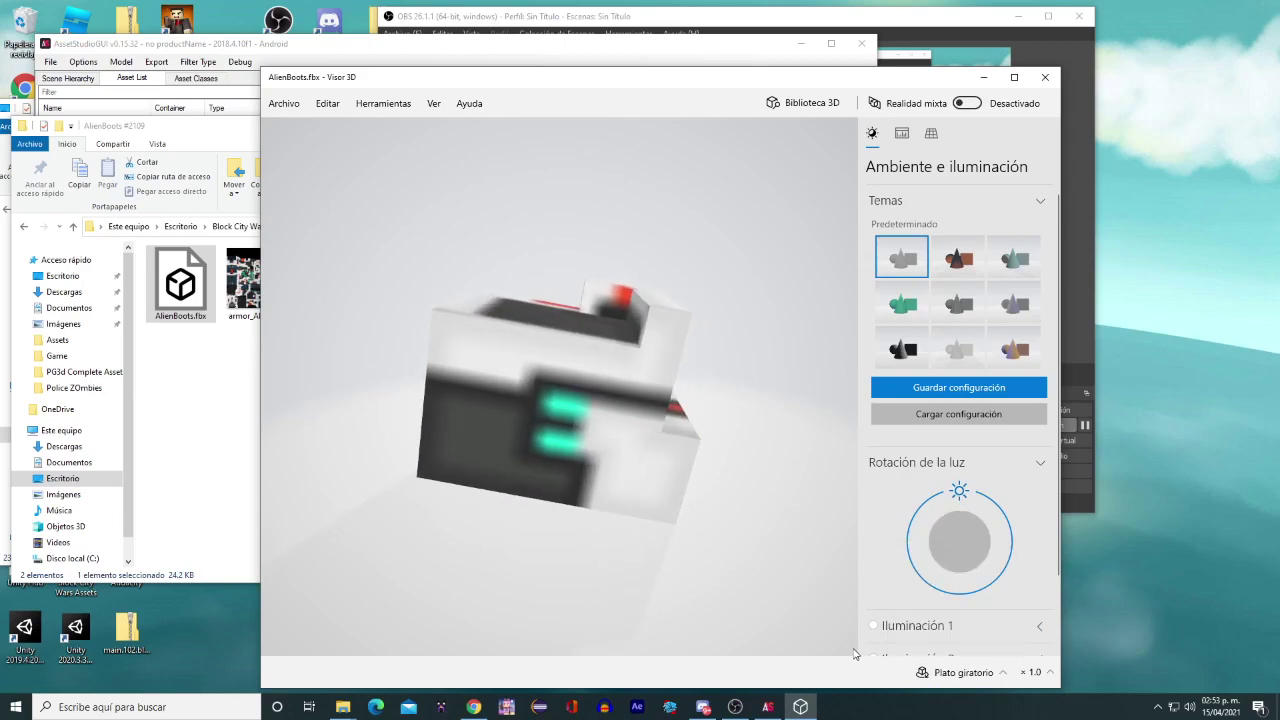
# Remove the Plato giratorio quick animation from the AlienBoots model and close its viewer window
pyautogui.click(928, 672)
pyautogui.click(935, 551)
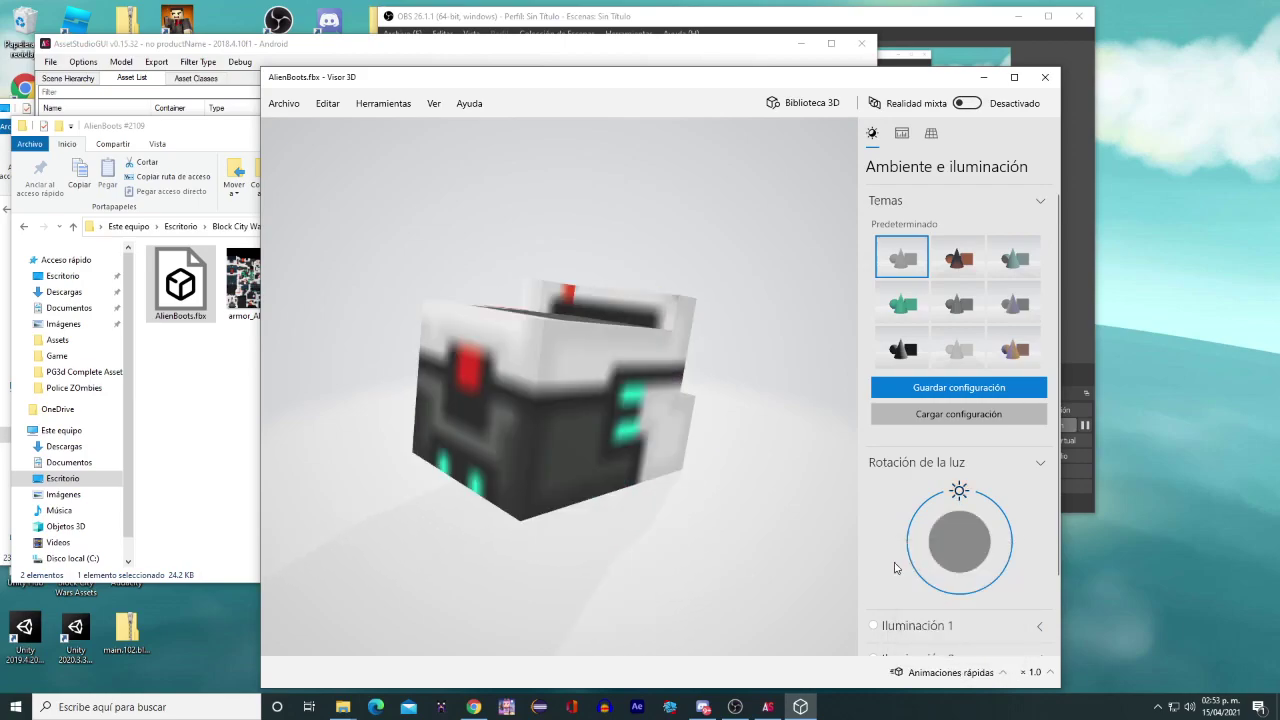
pyautogui.click(1043, 78)
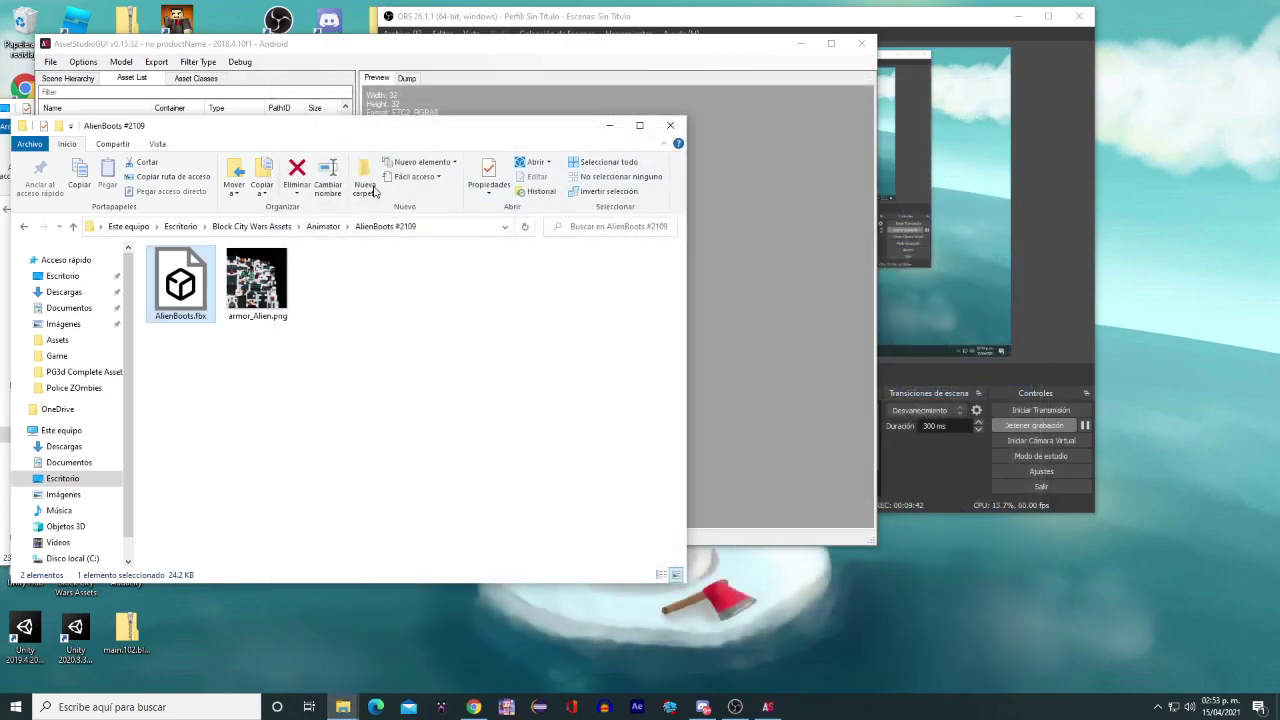
# Look through the exported model folders in Animator and return to the Block City Wars Assets folder
pyautogui.click(334, 227)
pyautogui.scroll(-5, 222, 415)
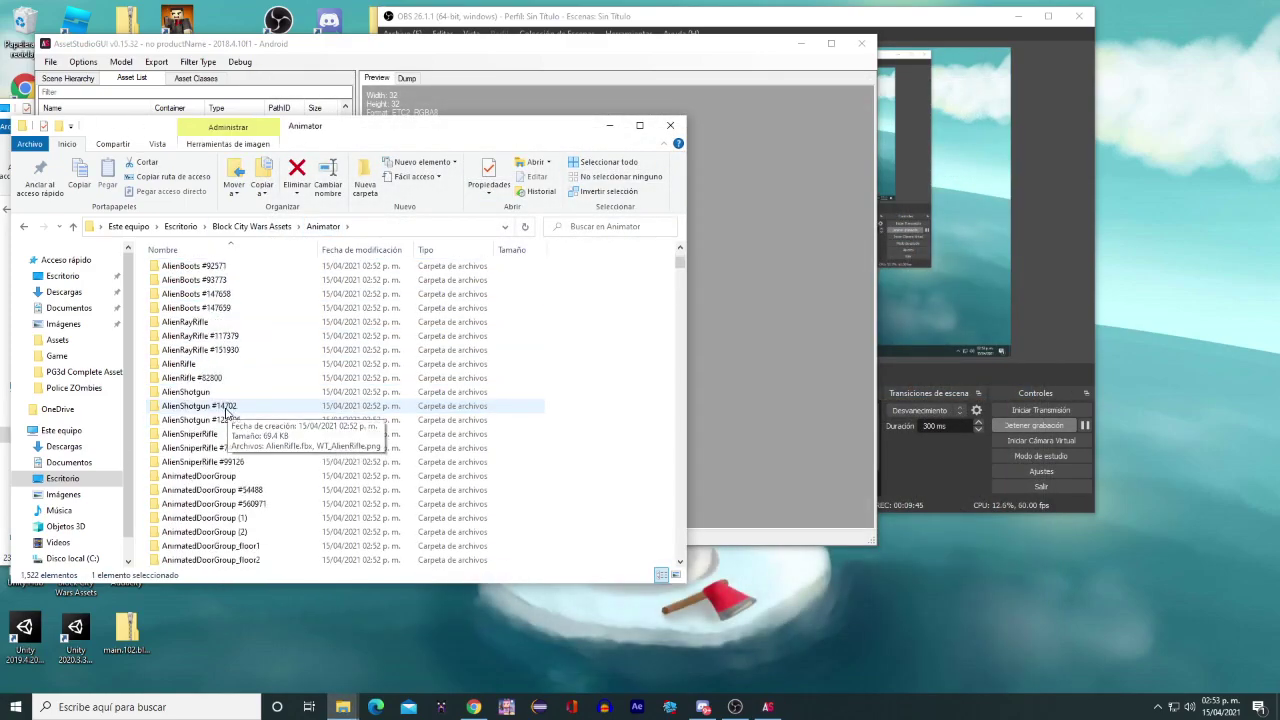
pyautogui.click(248, 227)
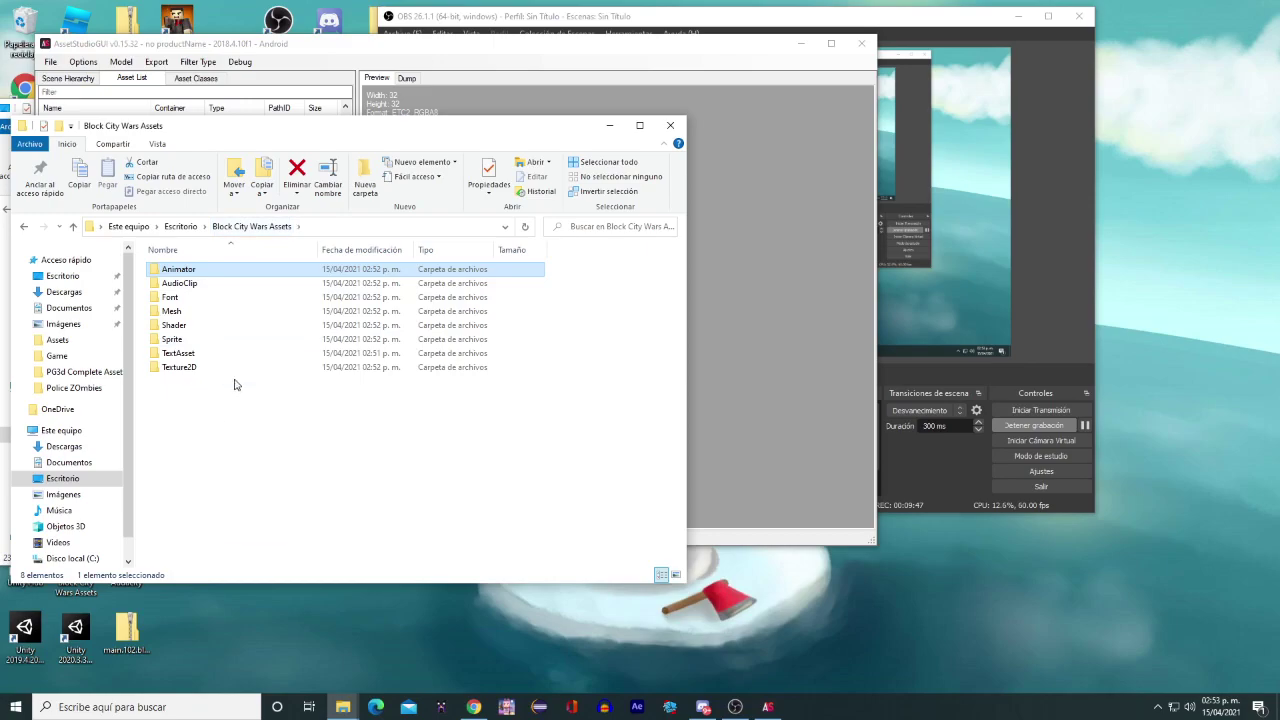
# Open the exported Texture2D folder and look through its texture images
pyautogui.doubleClick(179, 367)
pyautogui.scroll(-5, 256, 330)
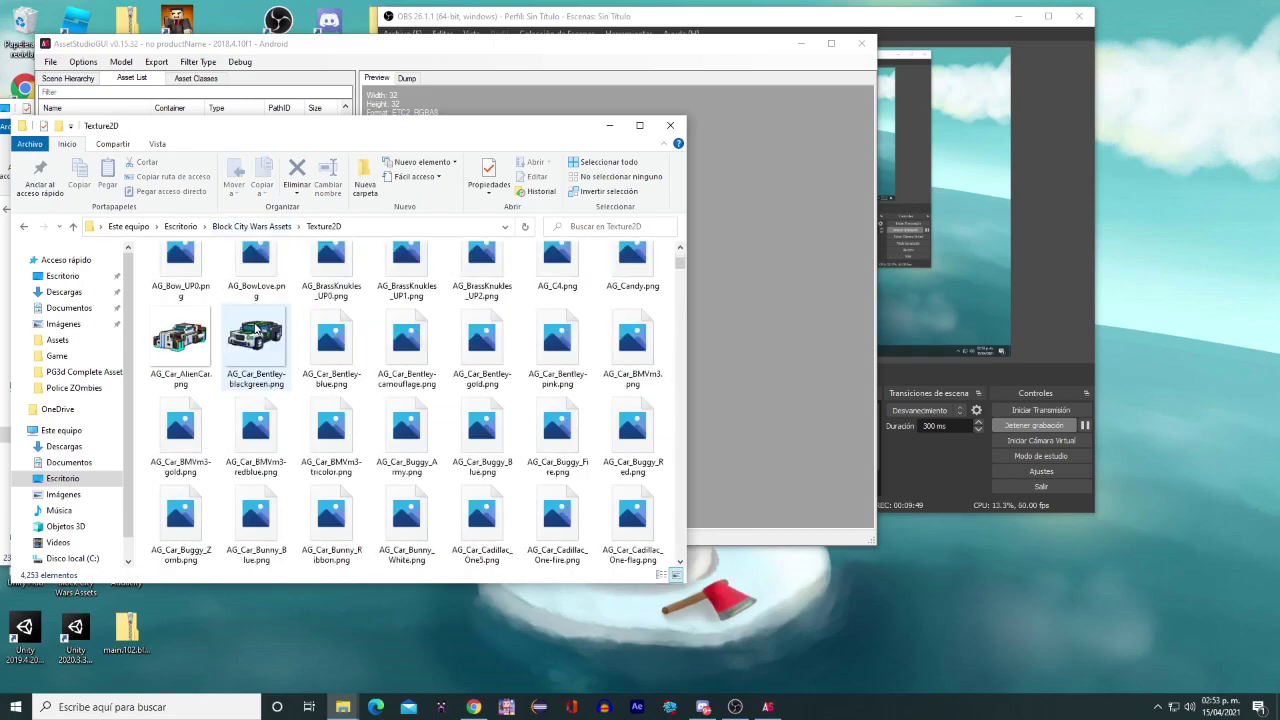
pyautogui.scroll(-15, 256, 330)
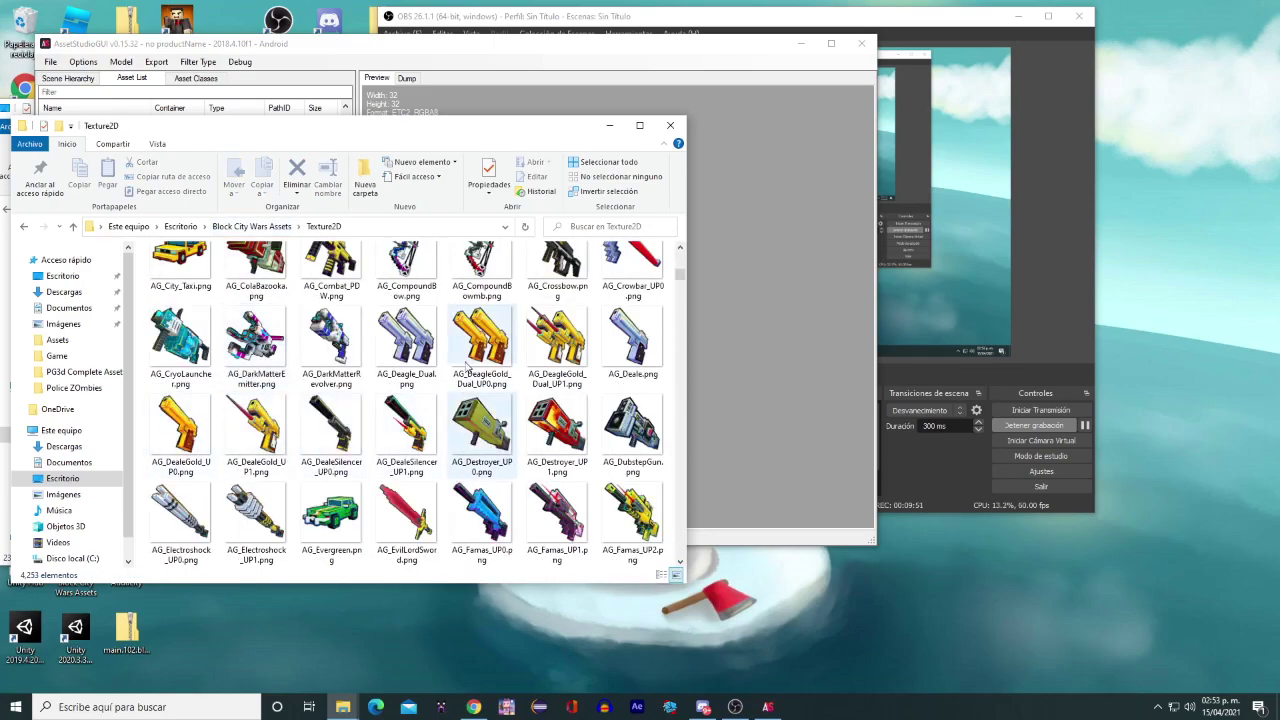
pyautogui.scroll(20, 466, 368)
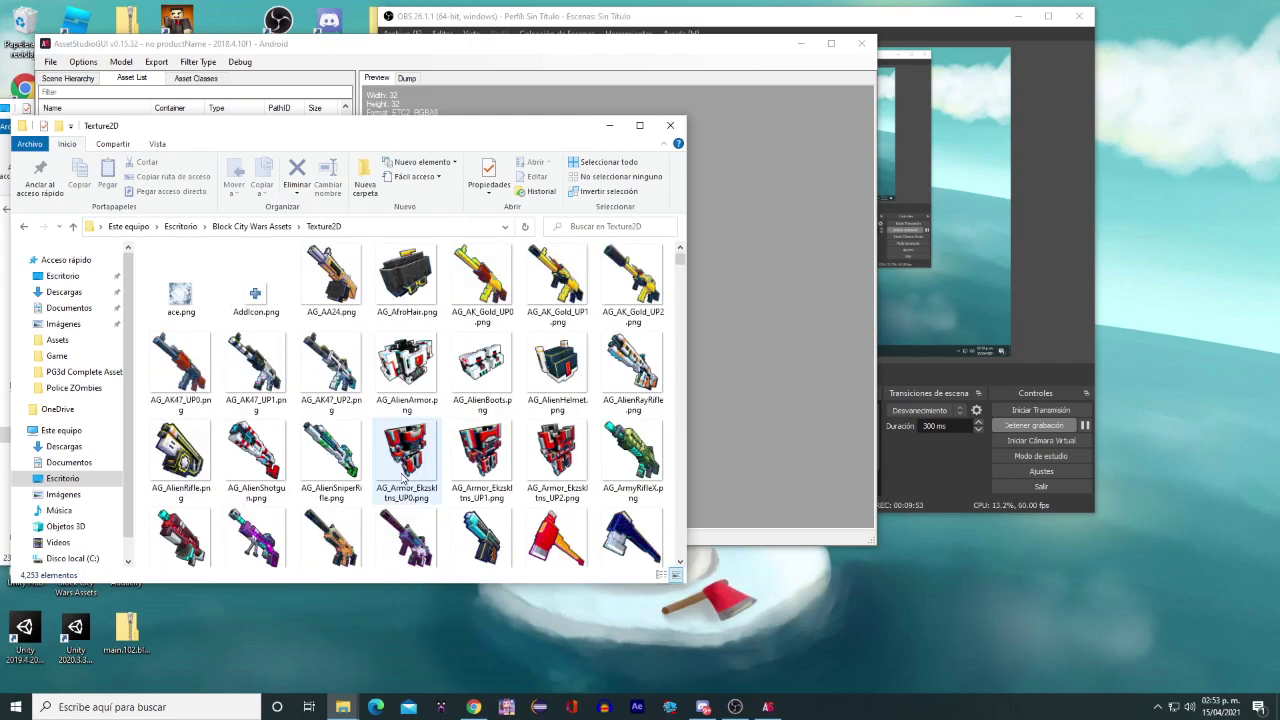
# Go back to the Block City Wars Assets folder, clear the selection, and switch to the AssetStudio window
pyautogui.press('BackSpace')
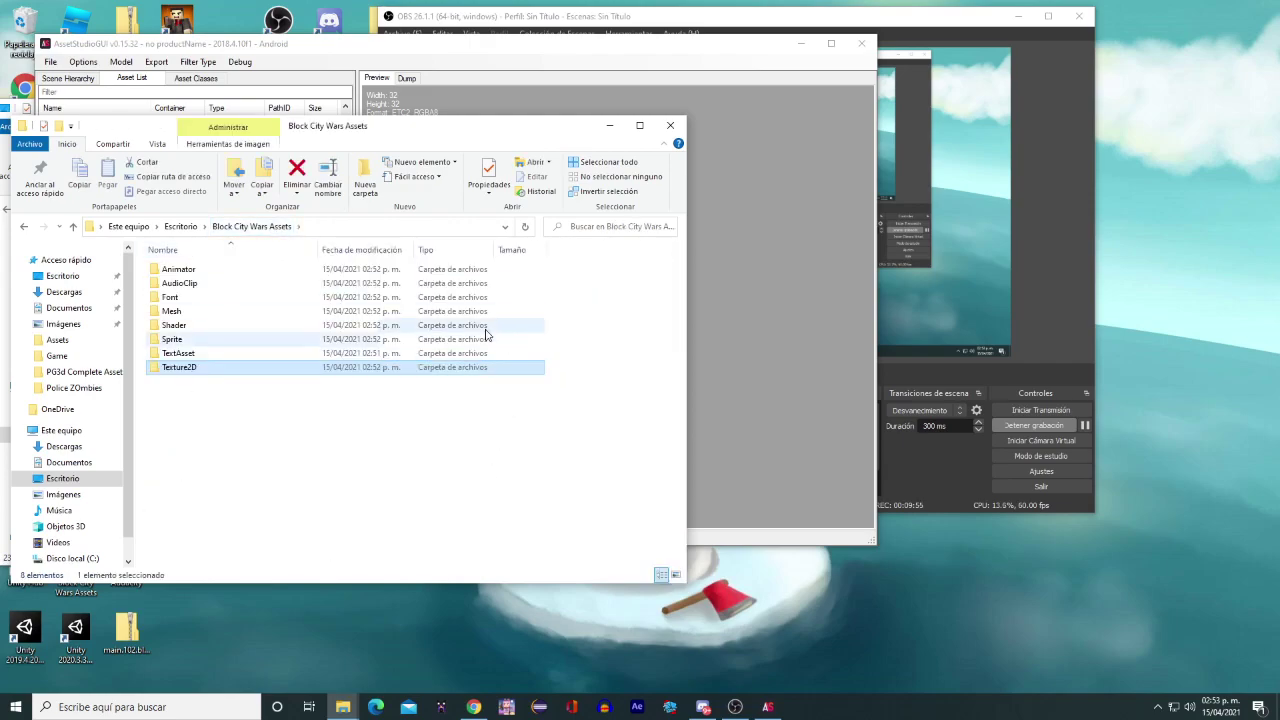
pyautogui.click(397, 406)
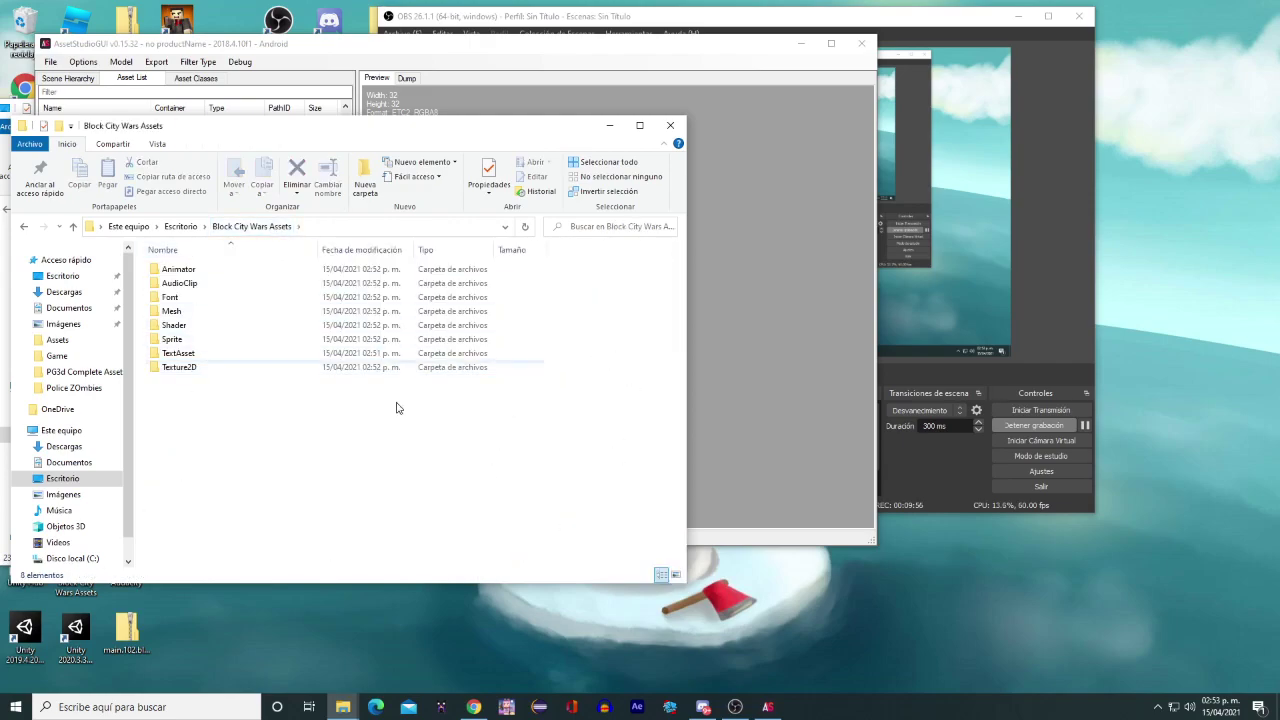
pyautogui.click(754, 488)
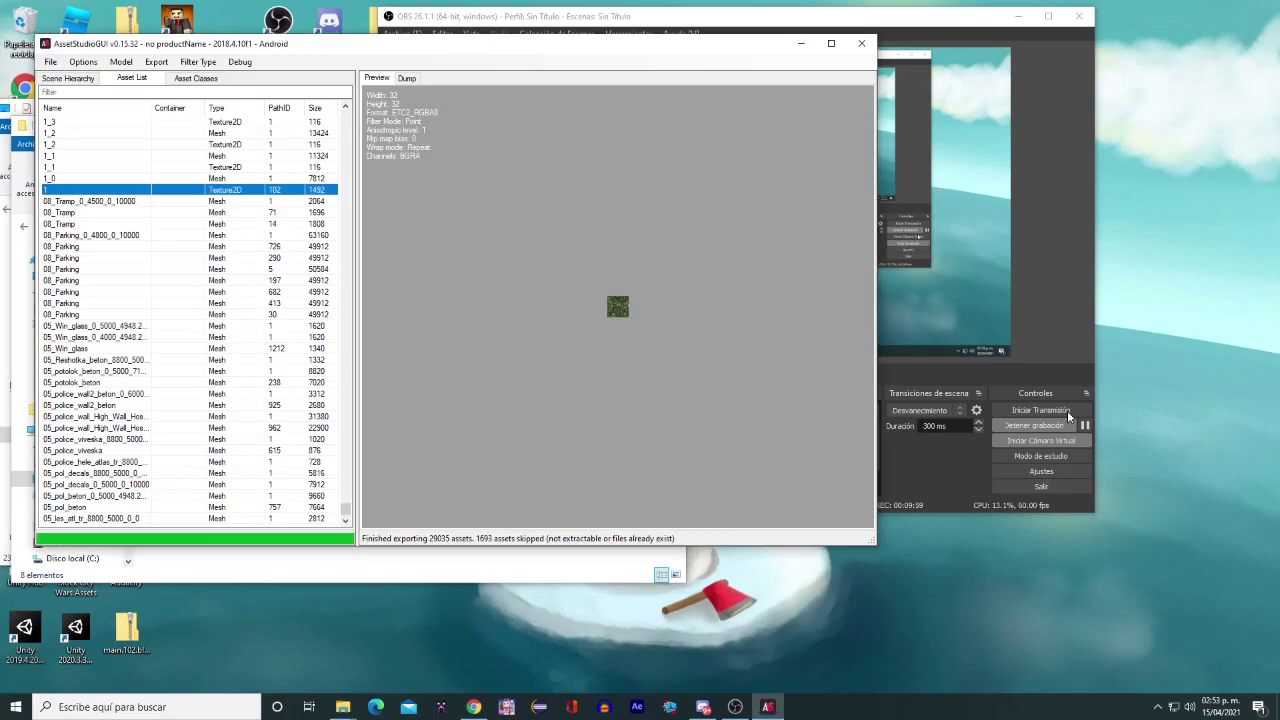